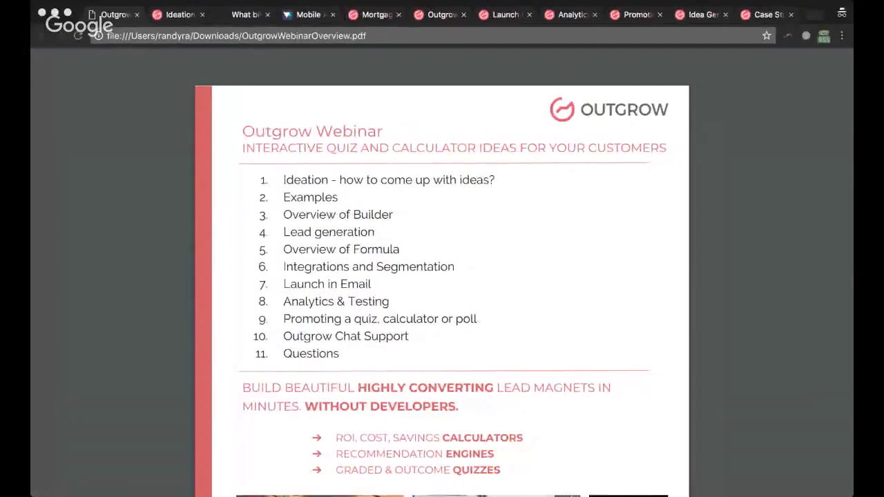
Step: Open the Ideation Strategies help article and read down to its Transaction funnel-stage section
click(61, 309)
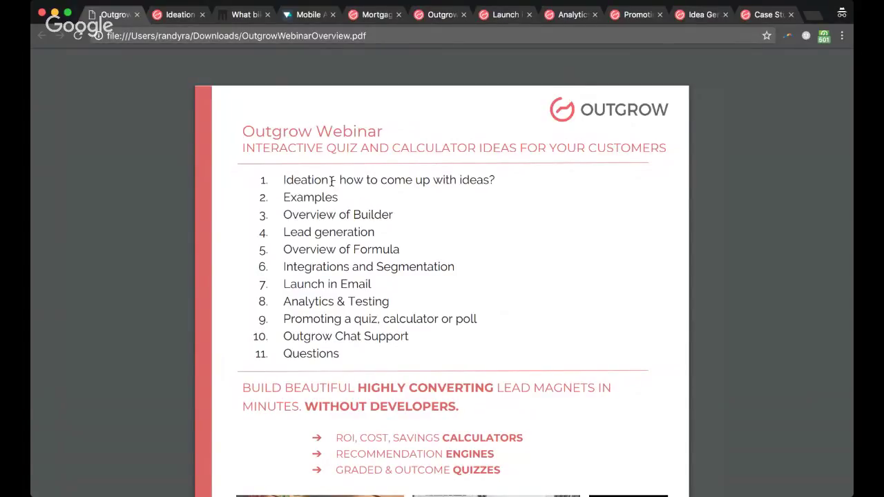
click(170, 19)
scroll(556, 261, down, 3)
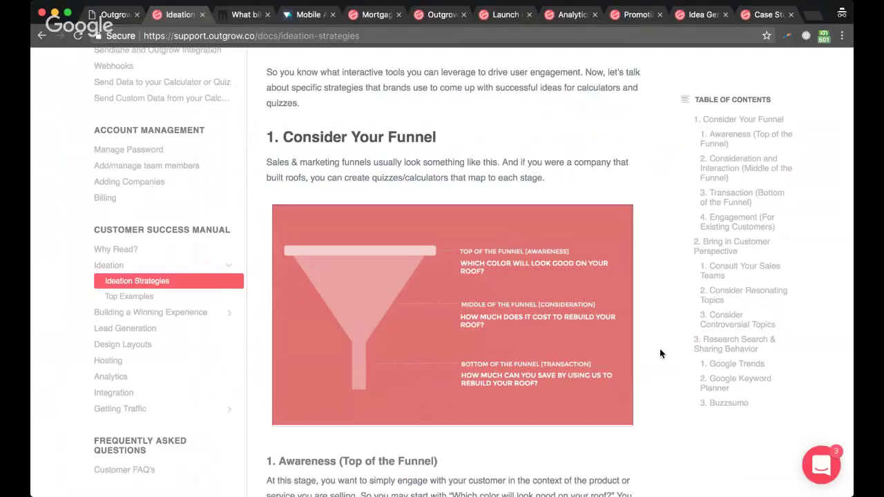
scroll(660, 354, down, 5)
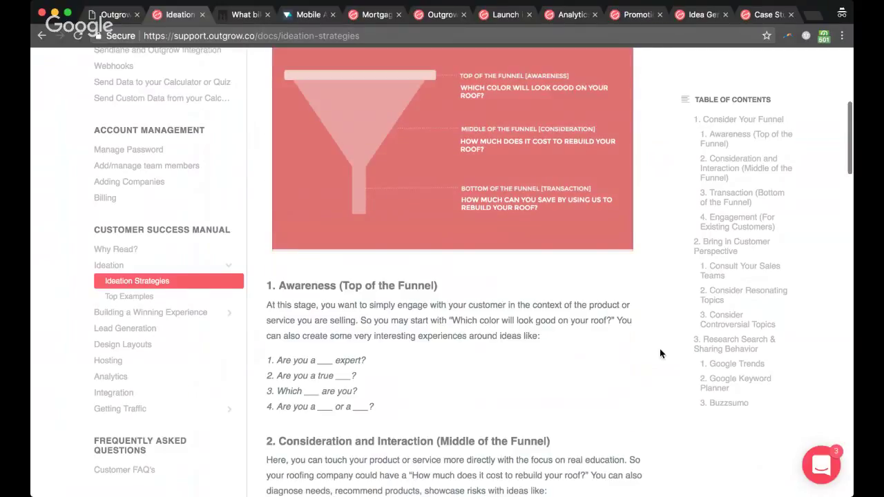
scroll(659, 354, down, 1)
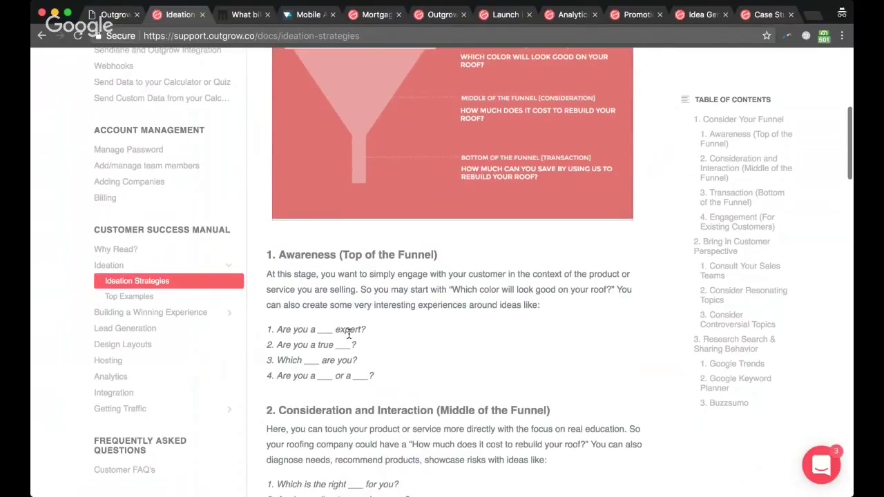
scroll(348, 334, up, 1)
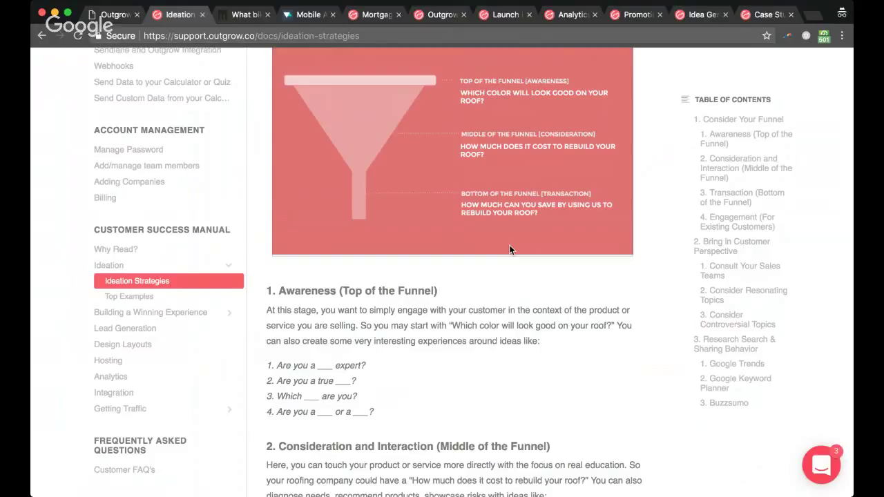
scroll(509, 250, down, 1)
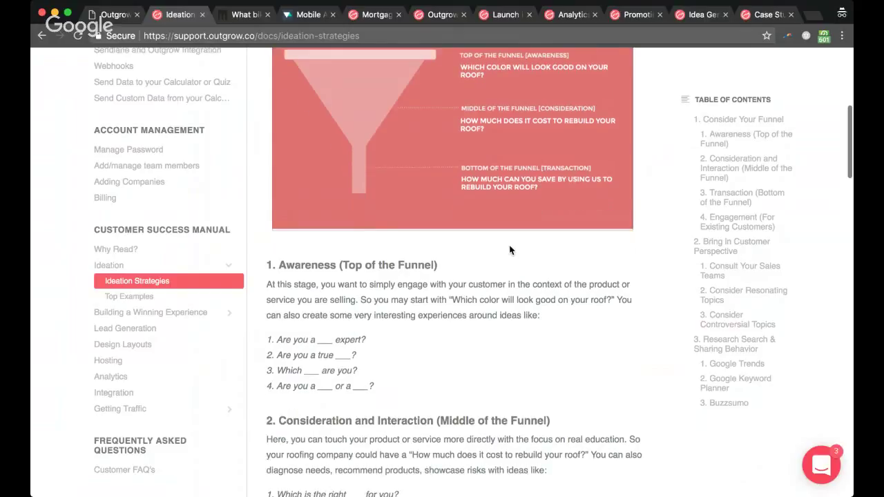
scroll(509, 250, down, 5)
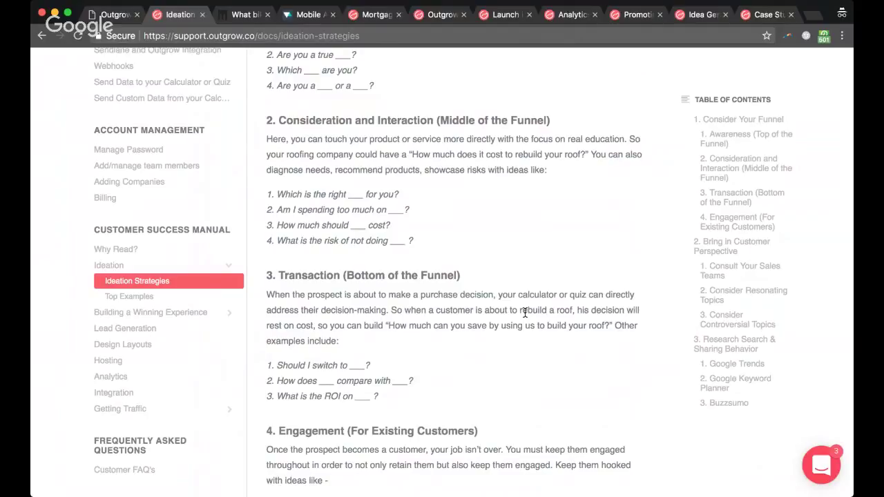
scroll(525, 313, up, 2)
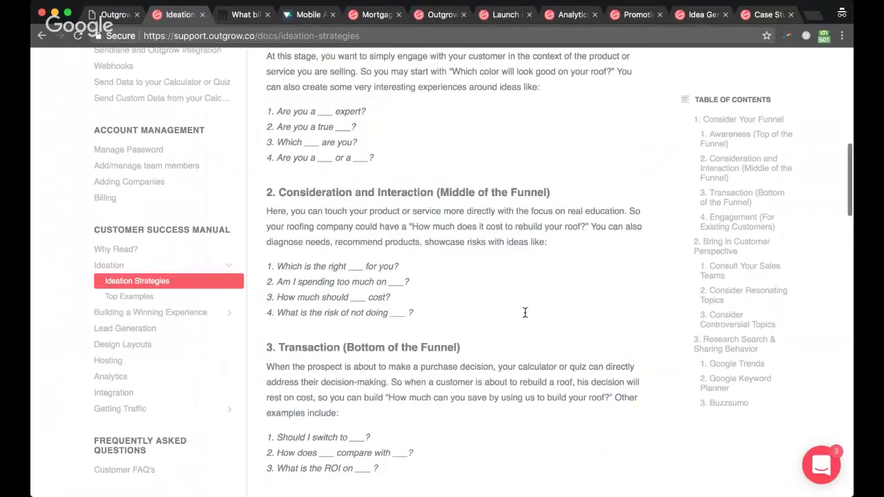
scroll(498, 276, up, 3)
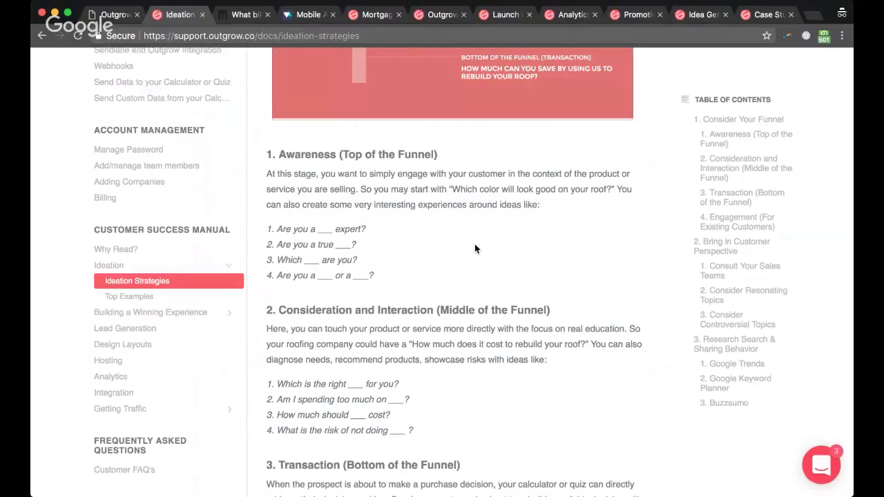
scroll(474, 246, down, 3)
scroll(391, 324, down, 10)
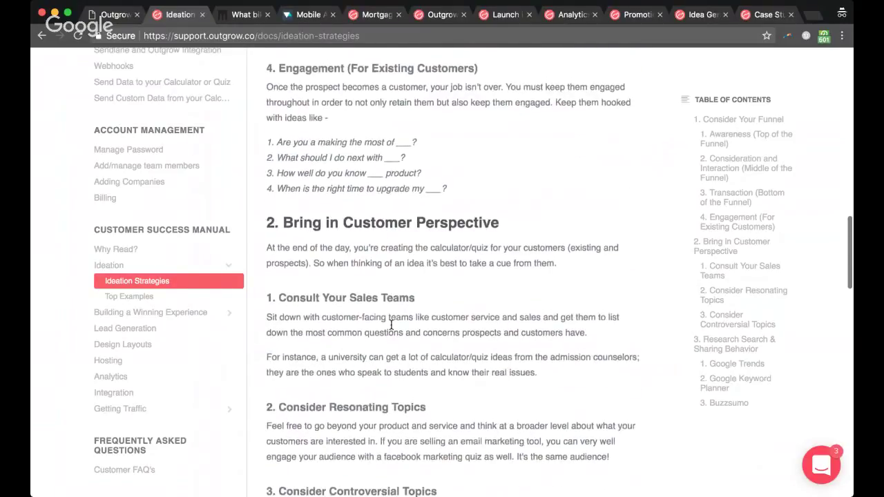
scroll(390, 323, up, 4)
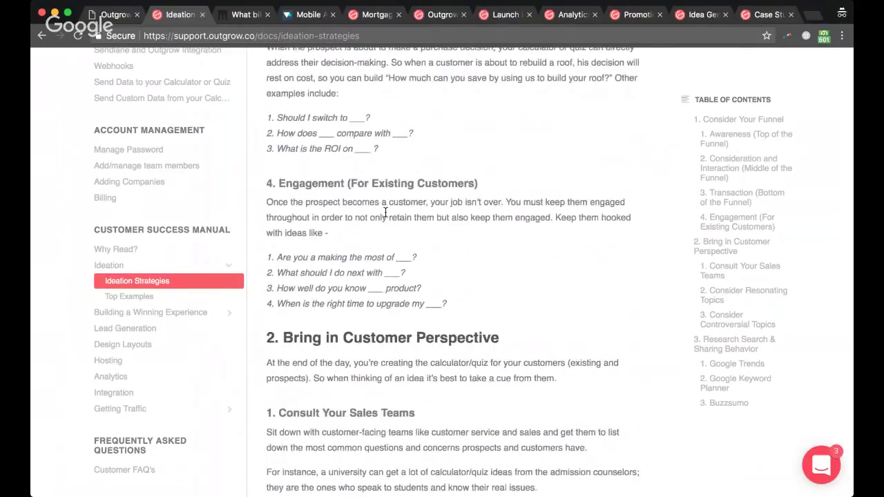
scroll(385, 212, down, 4)
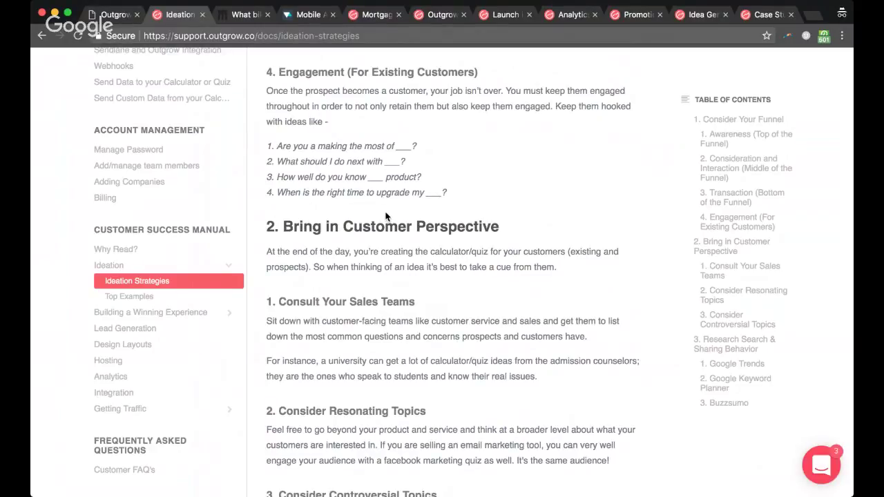
scroll(386, 216, down, 5)
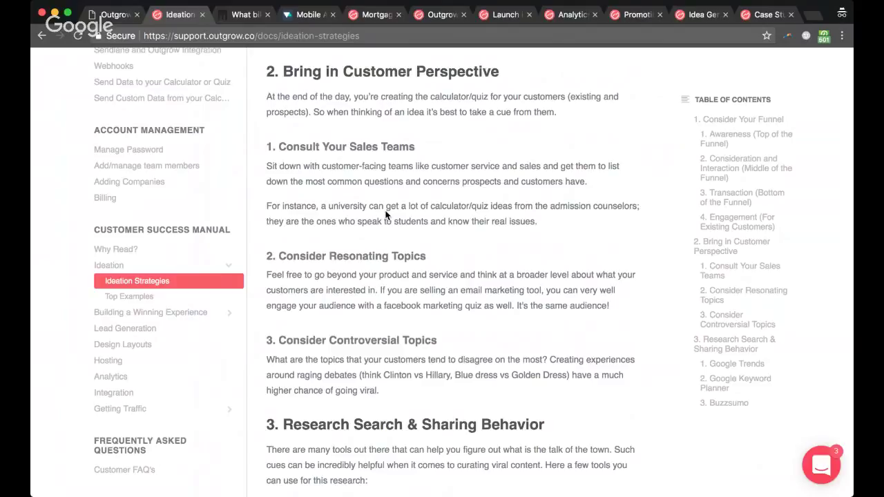
click(292, 40)
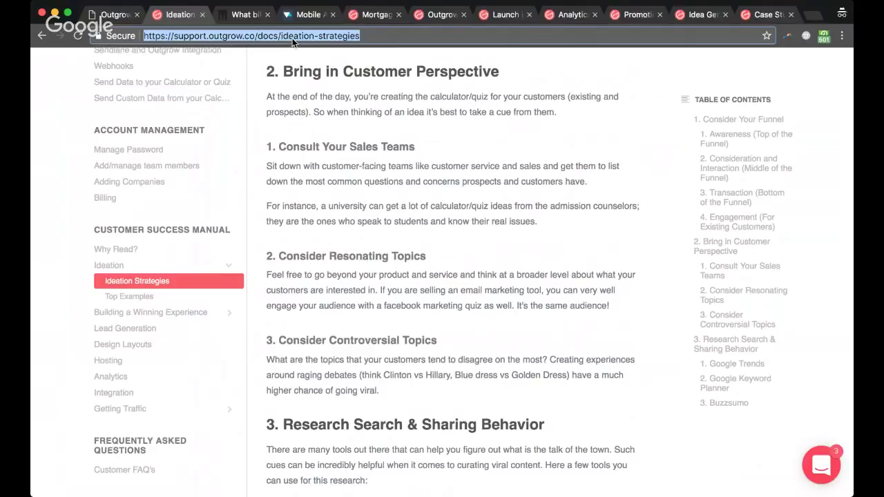
Step: Return to the first tab's OutgrowWebinarOverview.pdf webinar agenda
click(466, 249)
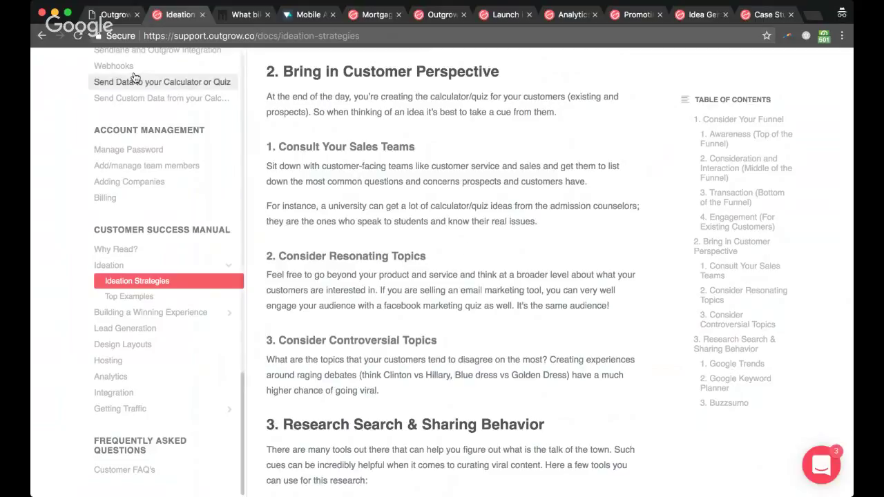
click(109, 15)
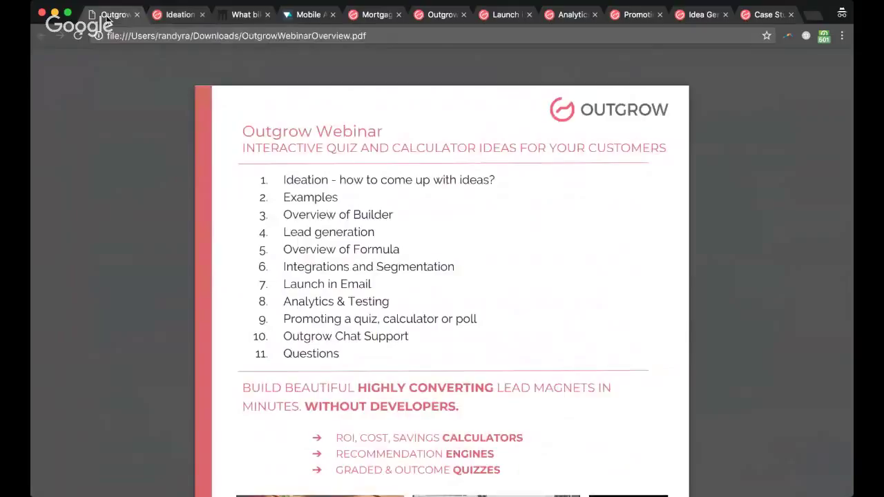
Step: Mark Examples in the agenda and show the Brooklyn Bicycle 'What bike should I buy' quiz
double_click(290, 199)
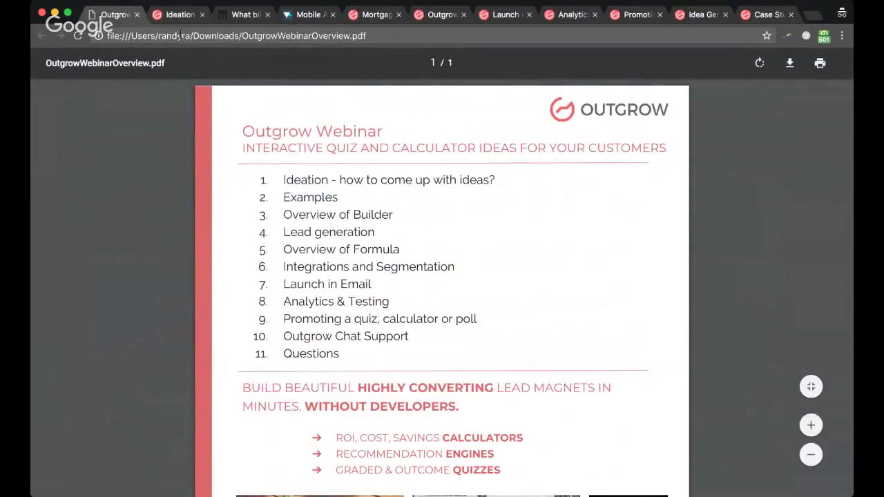
click(227, 17)
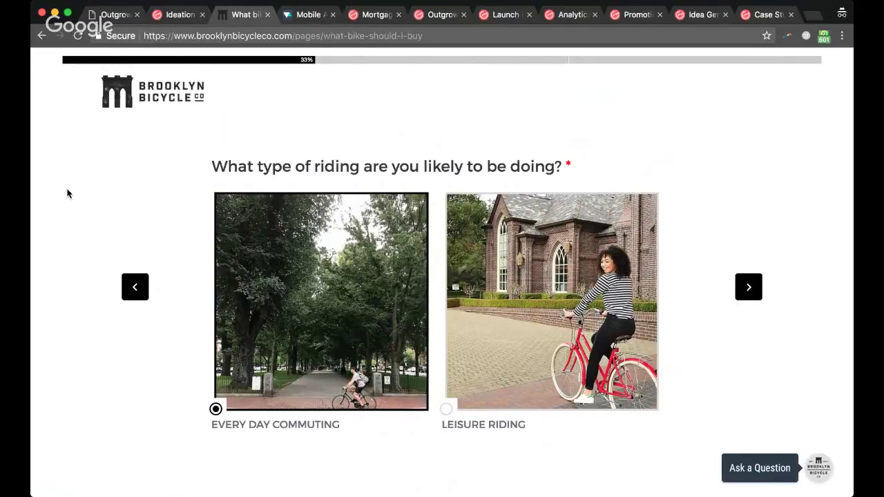
Step: Answer Leisure Riding, Flat like Miami and Diamond Frame to get the Wythe Single Speed result
scroll(67, 193, down, 3)
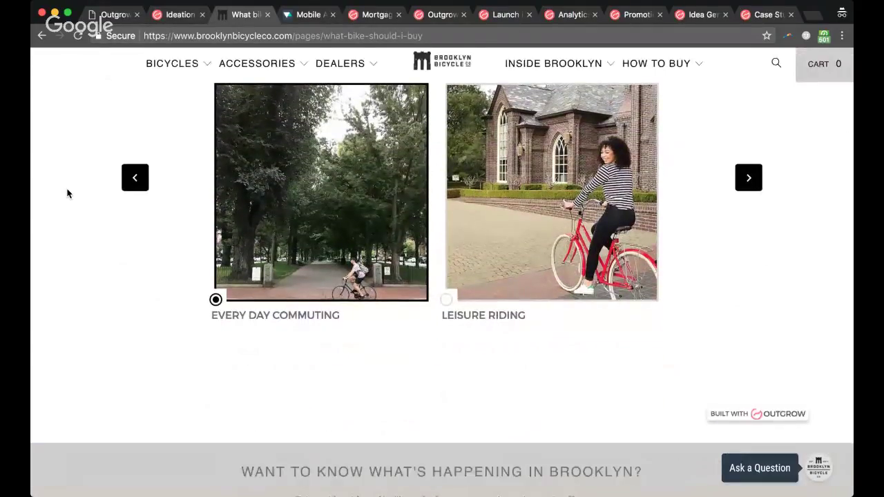
scroll(67, 193, up, 3)
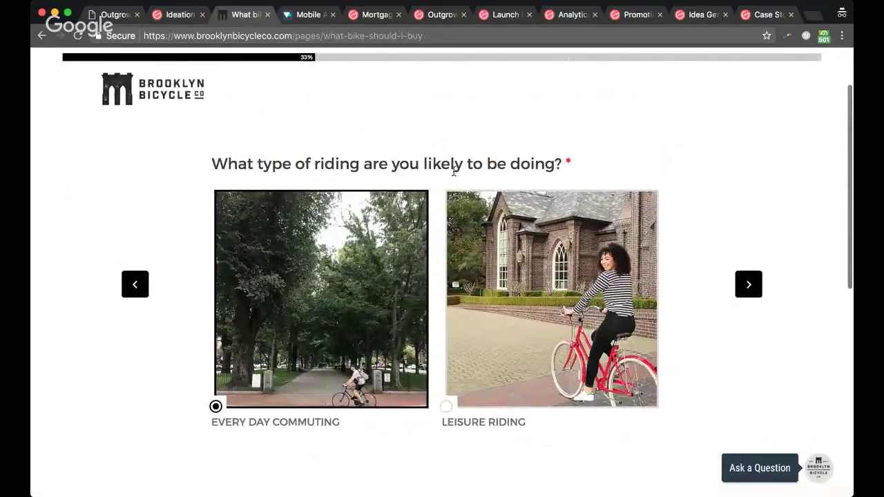
scroll(454, 171, down, 1)
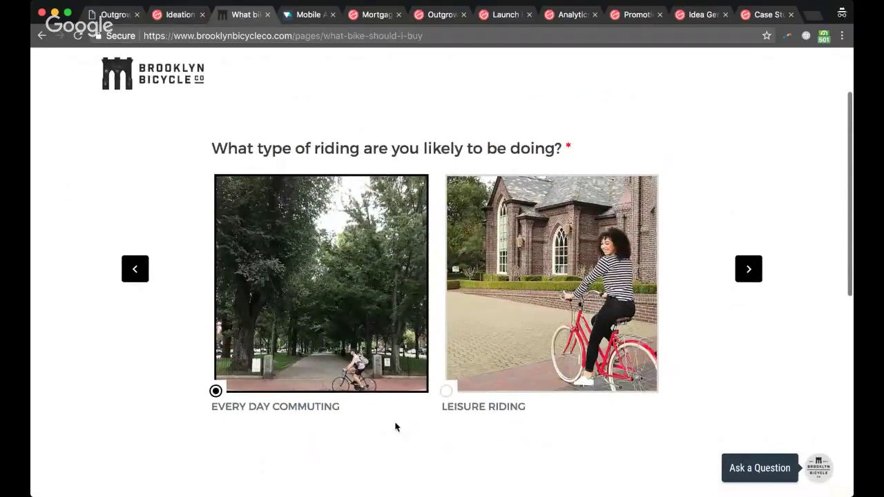
click(528, 361)
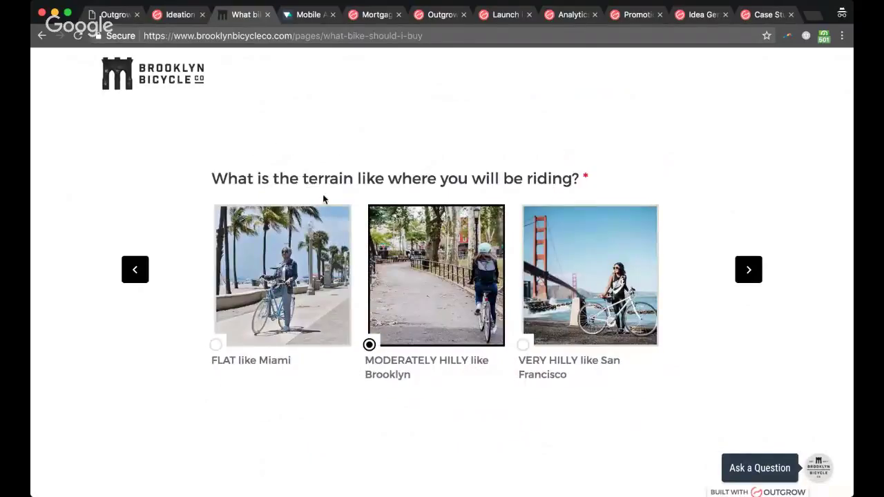
click(303, 278)
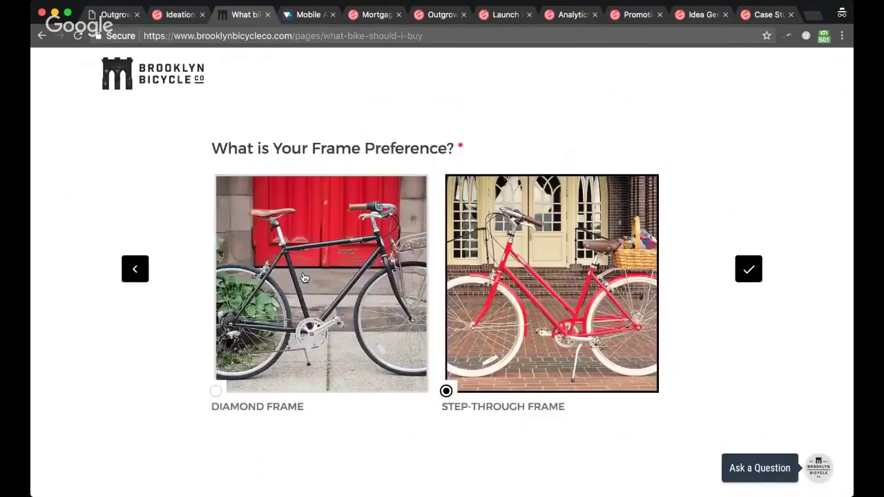
click(312, 299)
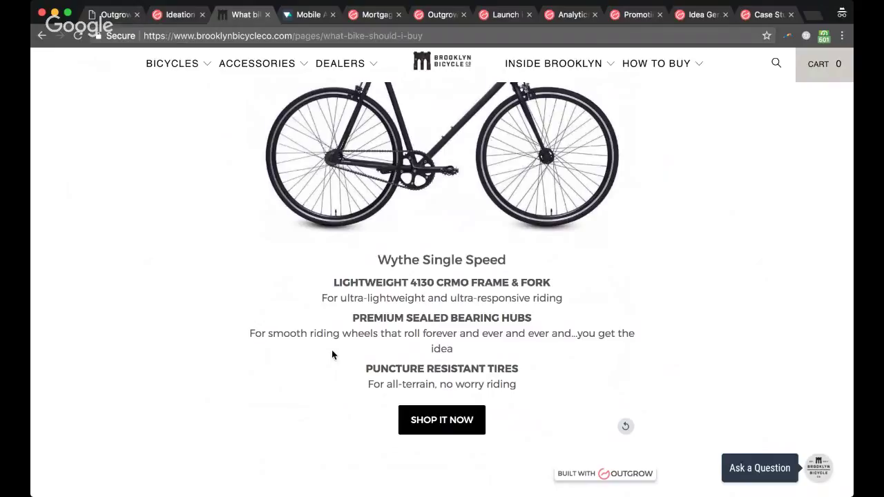
scroll(332, 352, up, 2)
scroll(332, 352, down, 2)
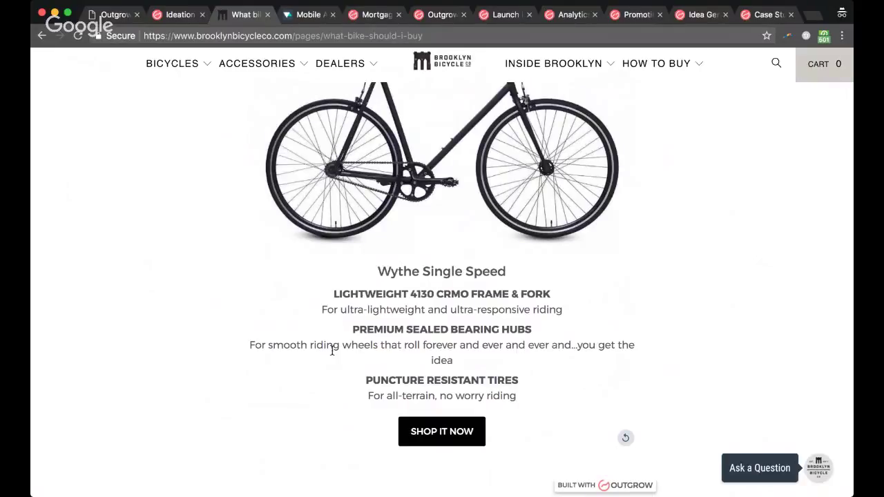
Step: Retake the quiz with Every Day Commuting, Very Hilly and Diamond Frame, then show the VenturePact calculator
click(431, 38)
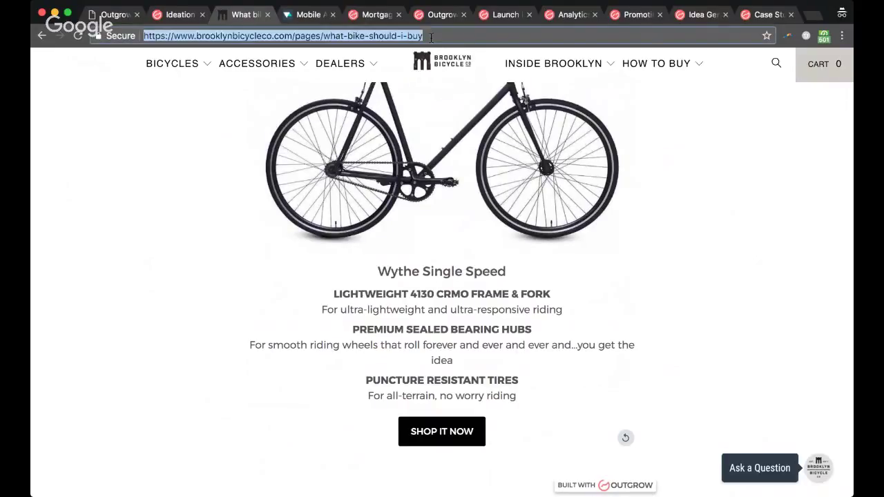
key(Return)
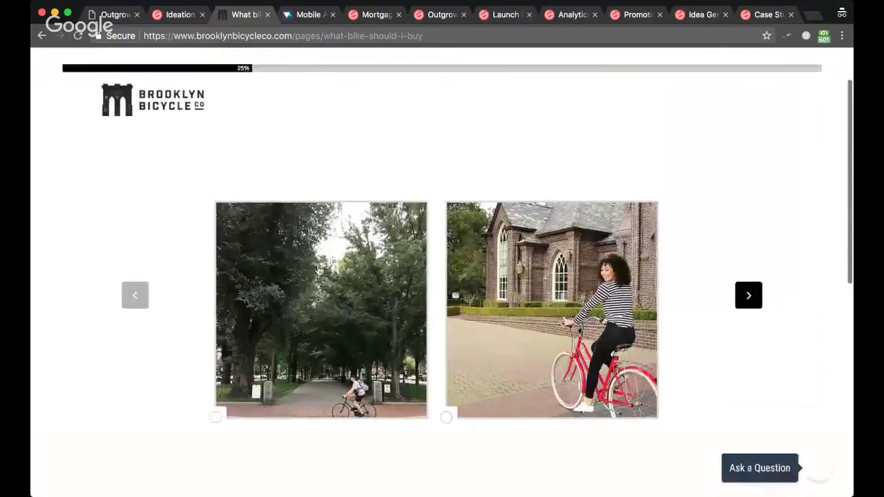
click(319, 271)
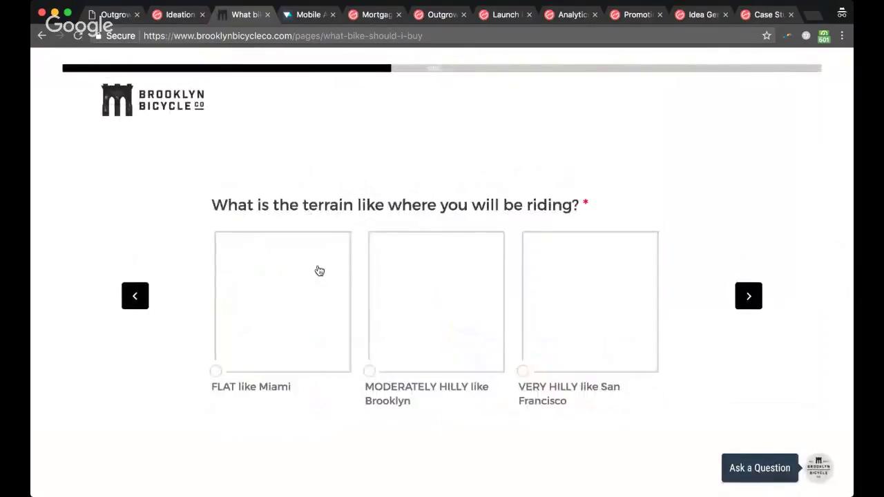
click(573, 297)
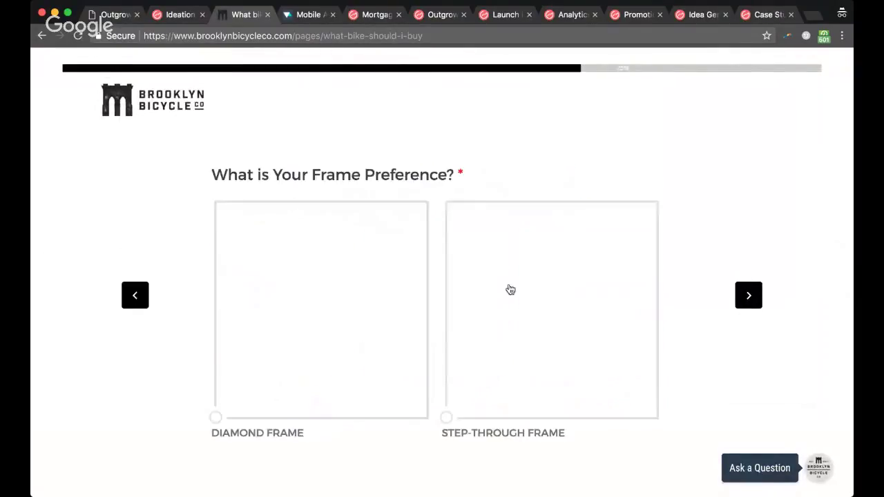
click(379, 293)
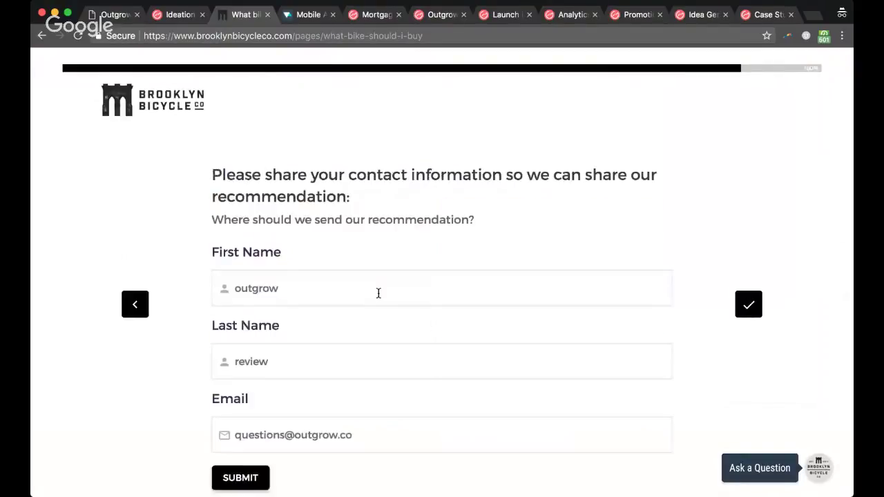
scroll(378, 293, down, 2)
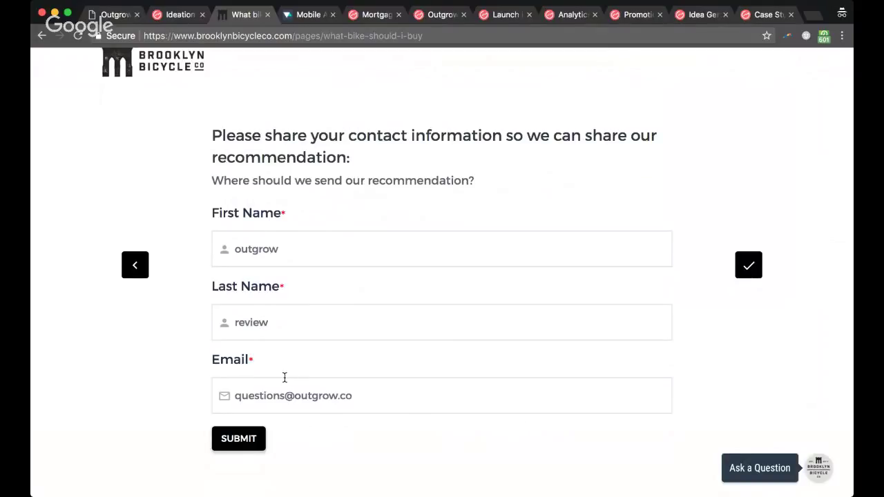
key(ctrl+Tab)
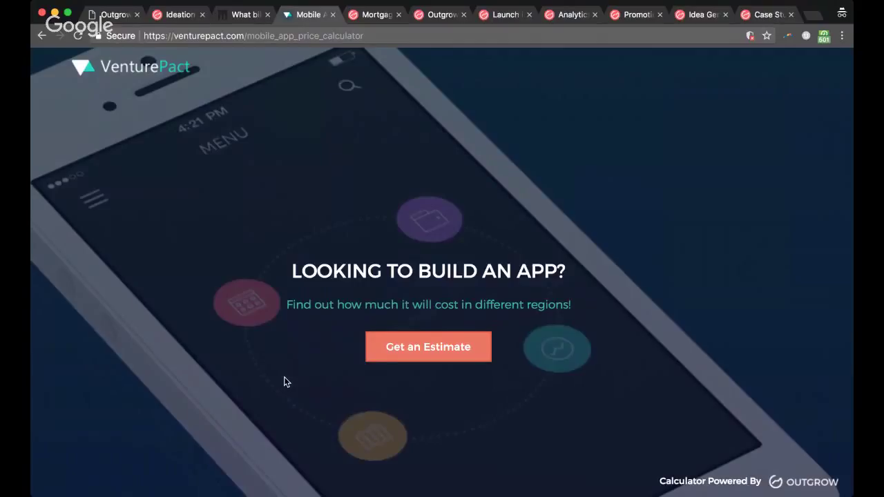
Step: Choose Android and iOS platforms, a Custom Branded UI and 1 - 6 screens
click(421, 353)
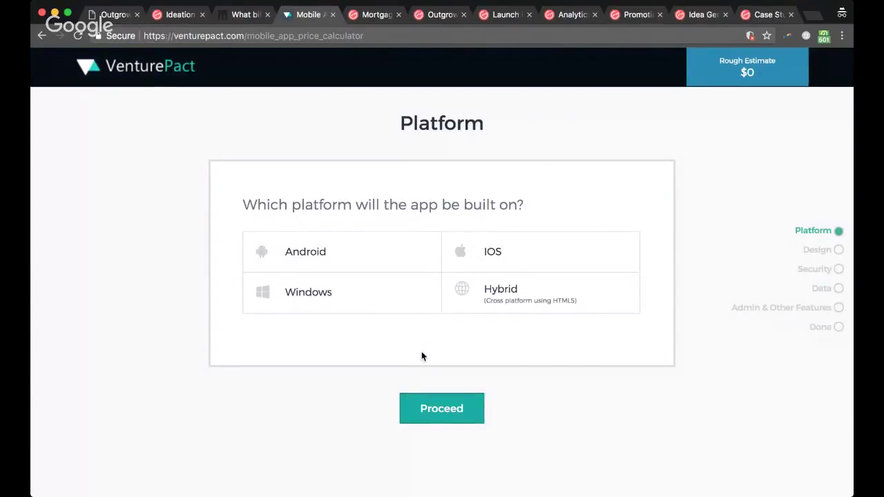
click(384, 260)
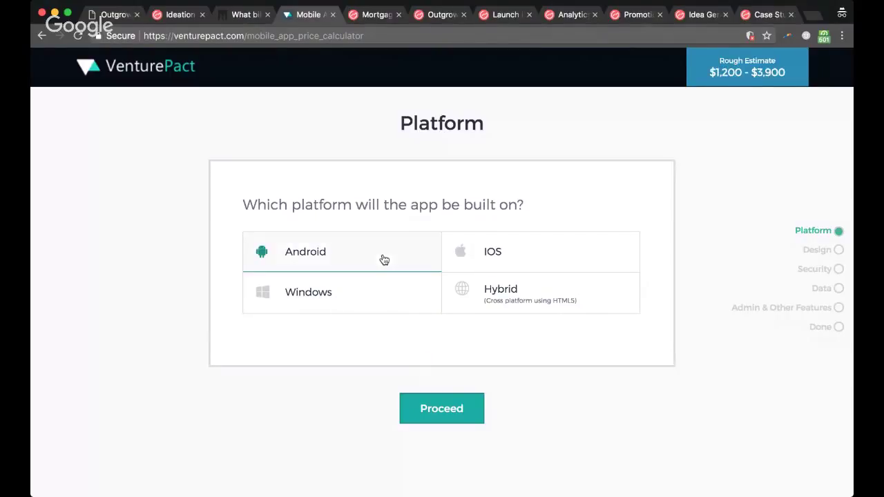
click(497, 268)
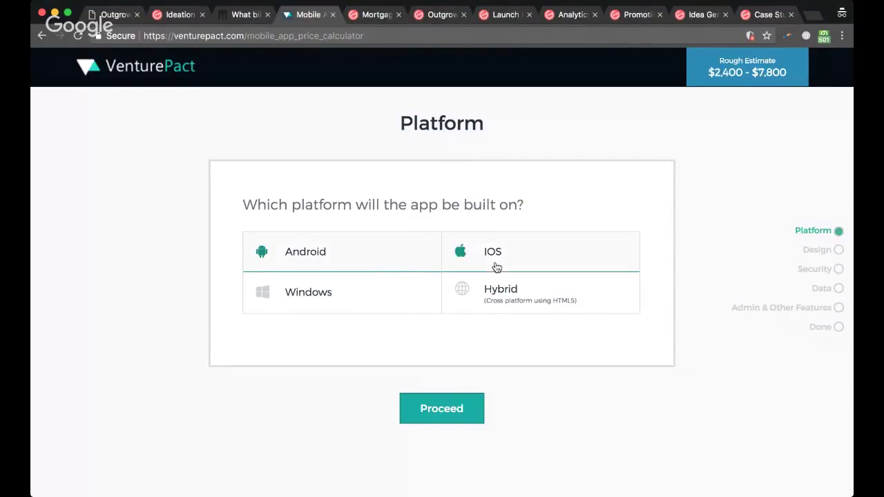
click(454, 409)
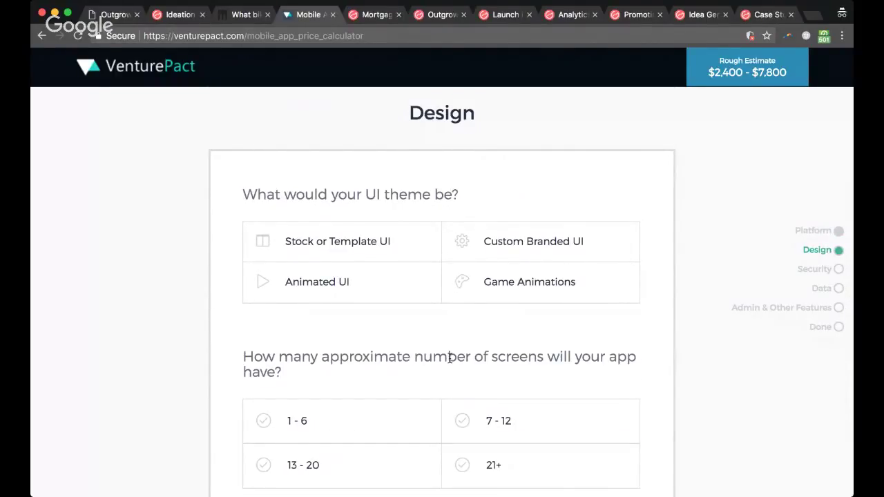
click(490, 240)
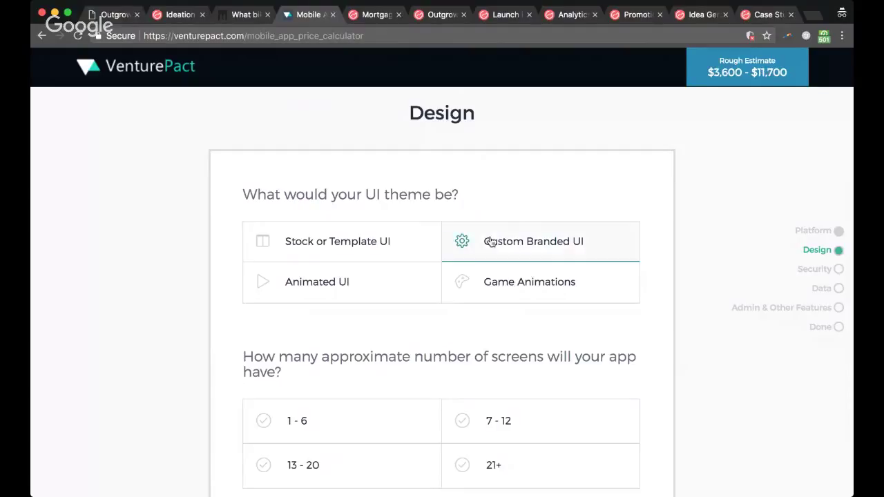
scroll(473, 356, down, 2)
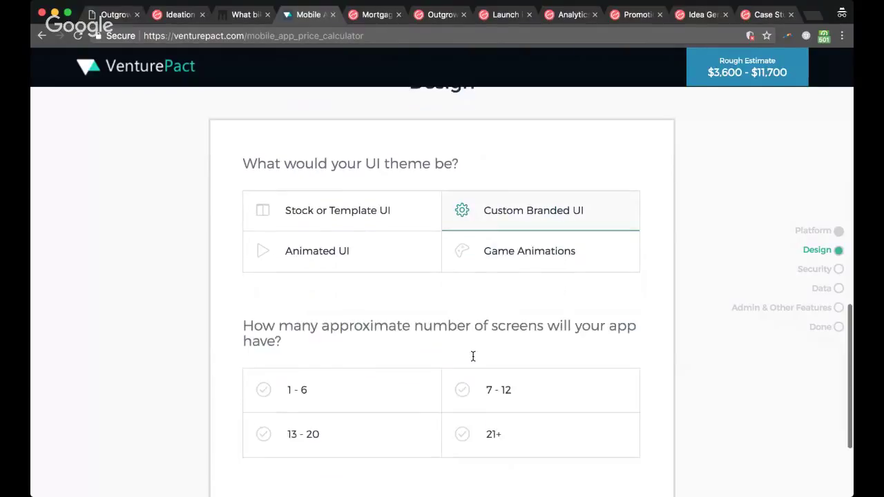
click(405, 386)
scroll(405, 387, down, 2)
click(439, 406)
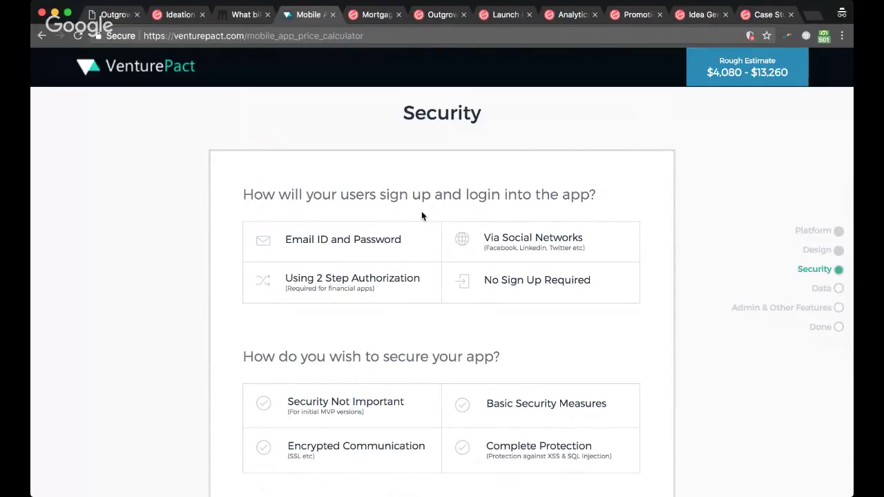
Step: Choose Email ID and Password, Complete Protection, Social Networks and An Existing Database
click(379, 255)
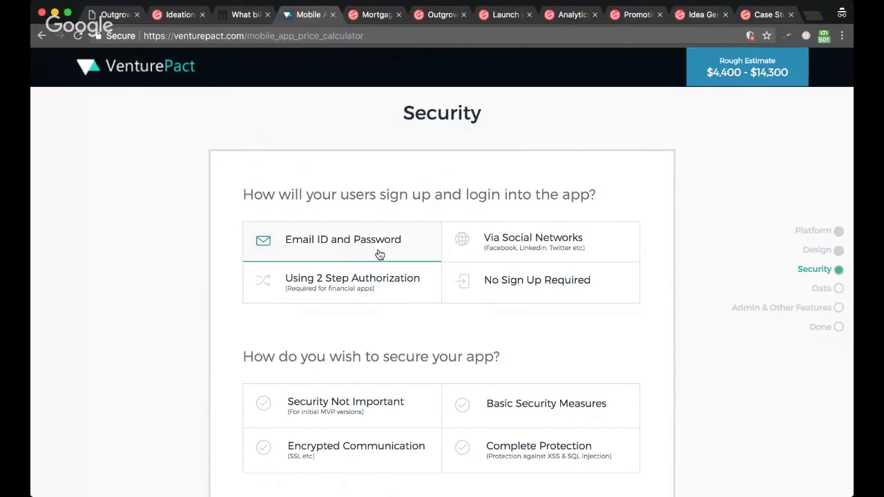
scroll(411, 308, down, 2)
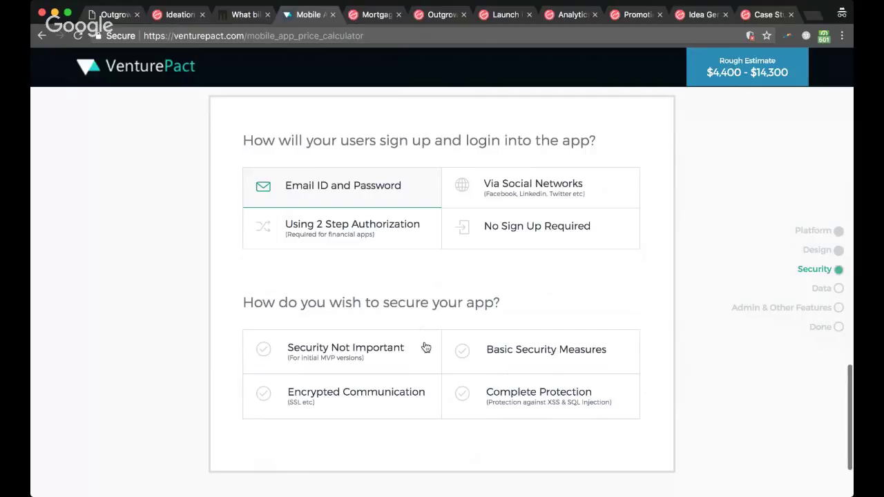
click(488, 397)
scroll(477, 423, down, 3)
click(477, 423)
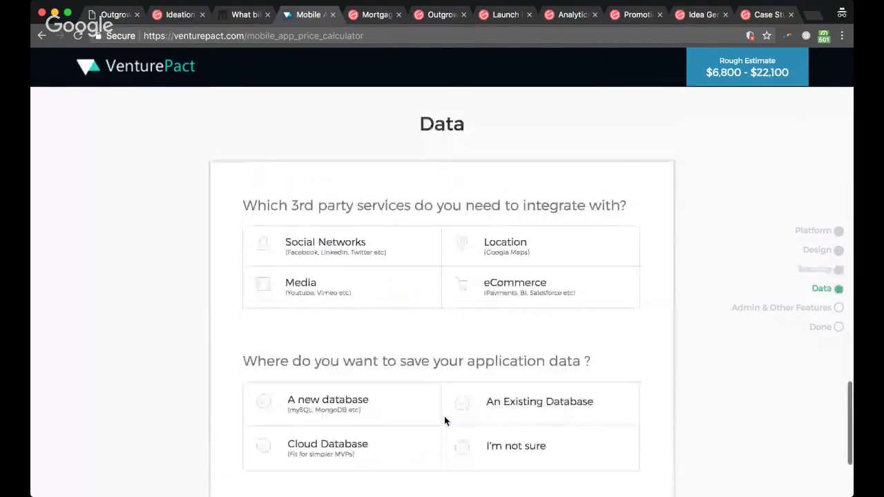
click(399, 249)
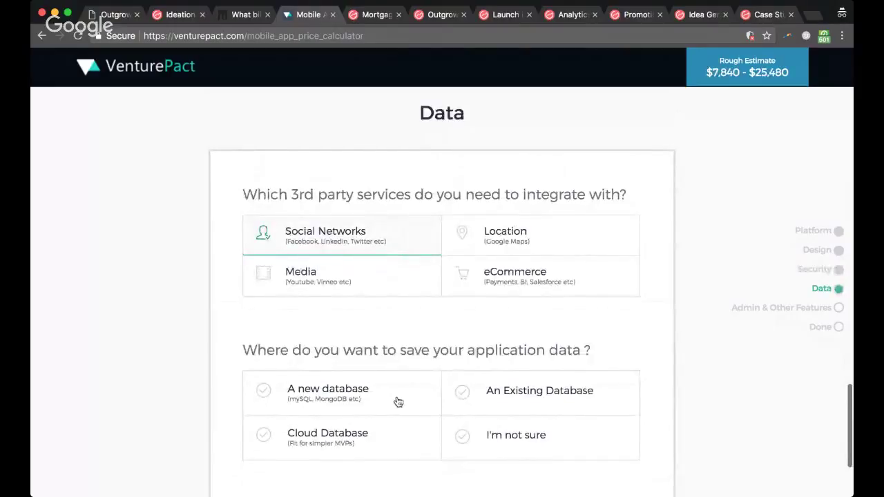
scroll(397, 401, down, 3)
click(459, 293)
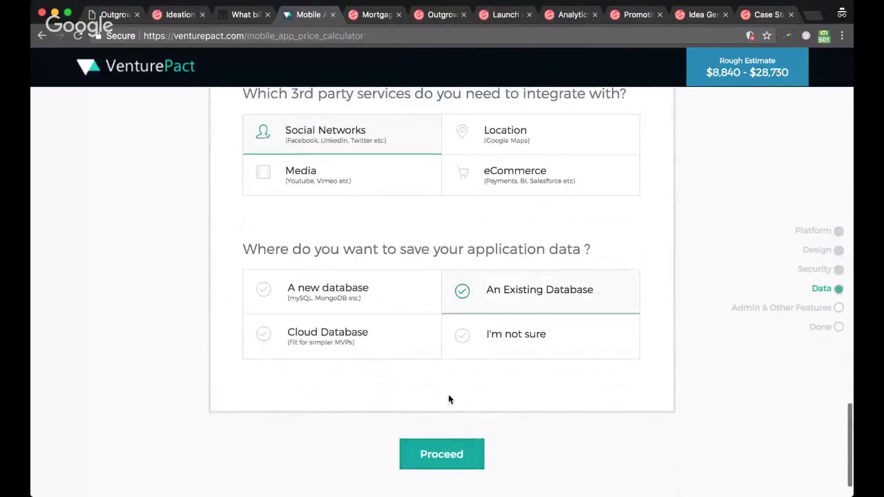
click(439, 456)
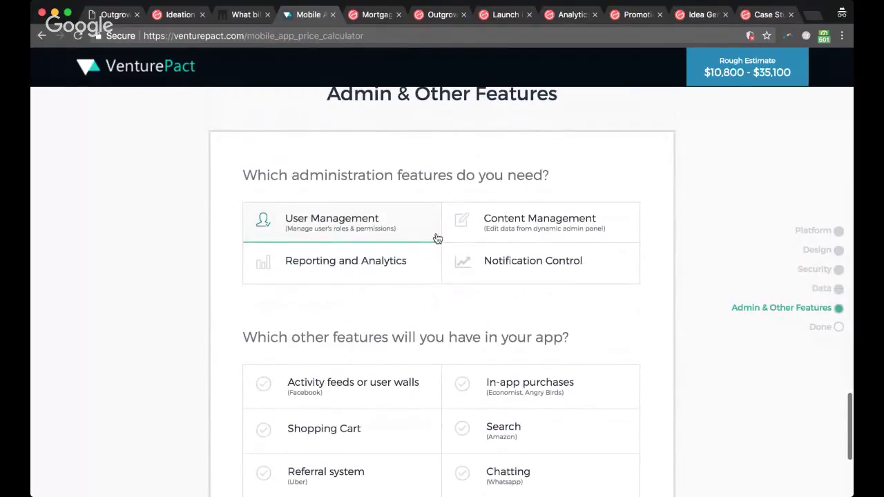
Step: Add In-app purchases as a feature and proceed to the contact-details form
scroll(437, 239, up, 1)
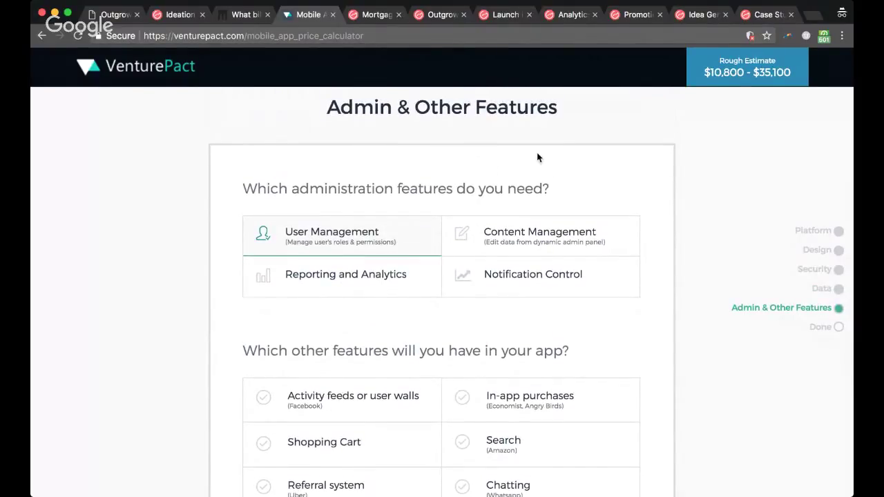
scroll(538, 158, down, 5)
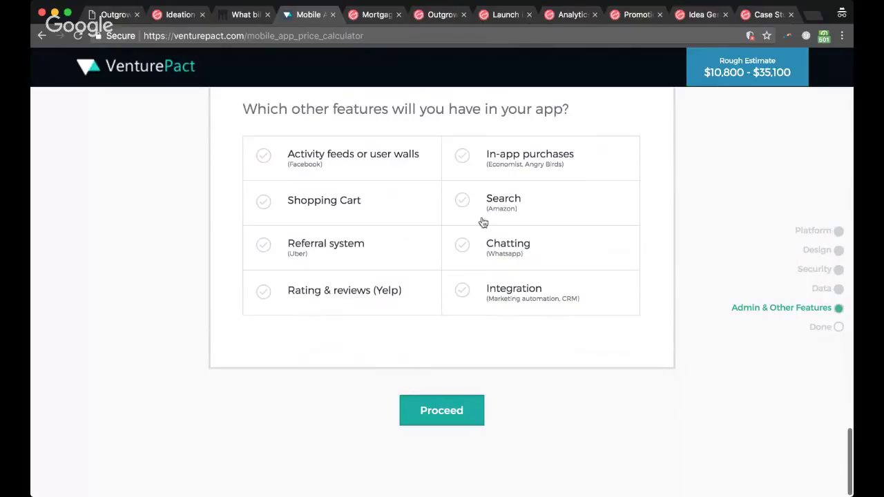
click(517, 164)
click(458, 411)
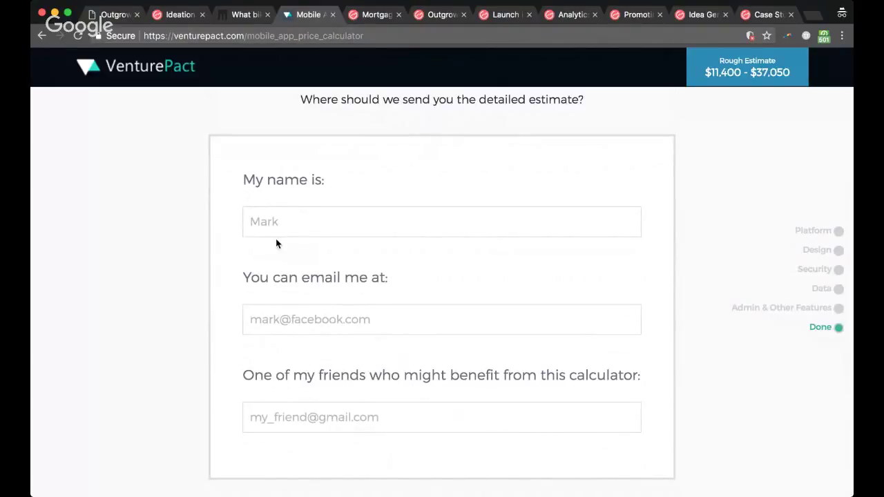
Step: Fill in a test name and the contact e-mail address, correcting typos along the way
click(264, 222)
text(T)
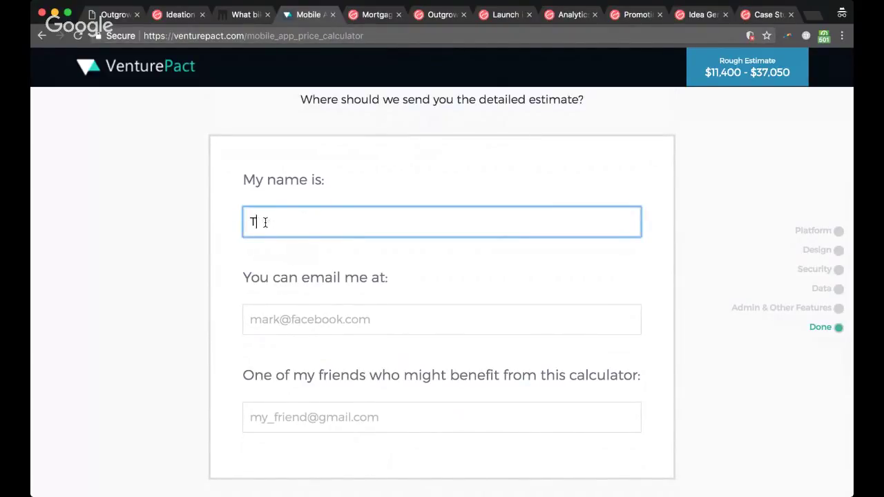
text(est)
key(Tab)
click(288, 223)
text(User)
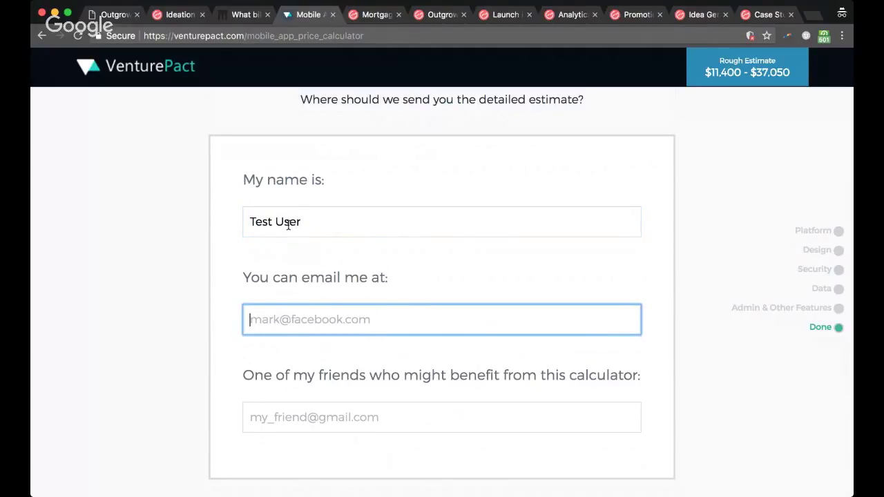
text(t)
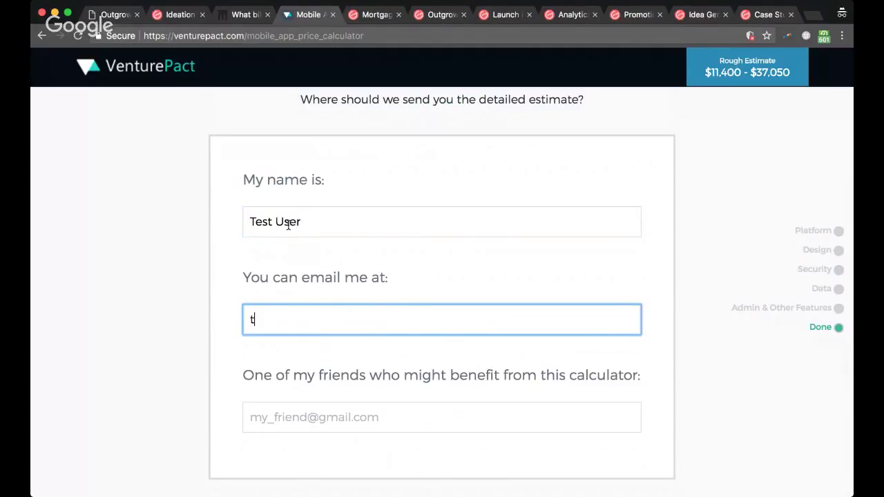
text(est@)
key(BackSpace)
key(BackSpace)
key(BackSpace)
key(BackSpace)
key(BackSpace)
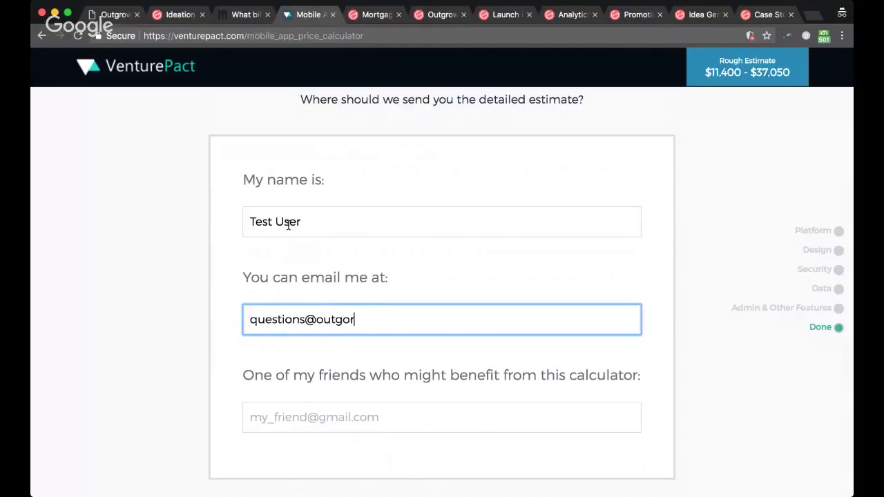
Step: Enter the friend's e-mail address and review the form with its $11,400 - $37,050 estimate
key(Tab)
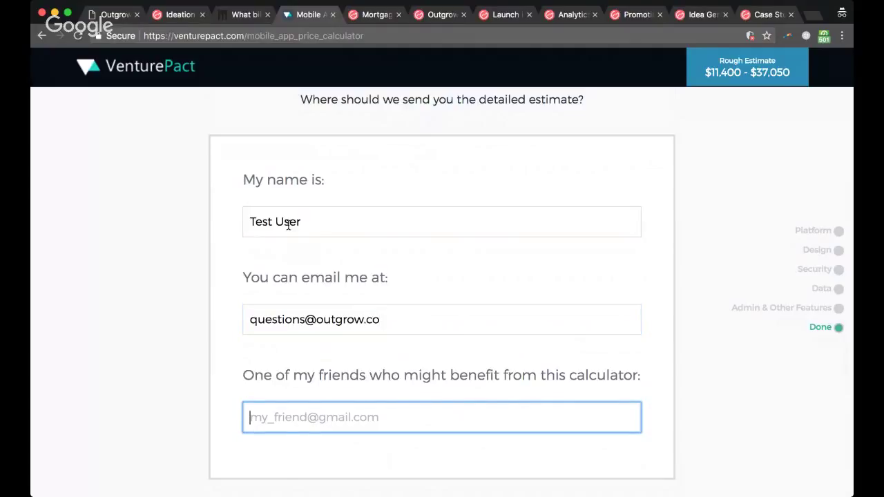
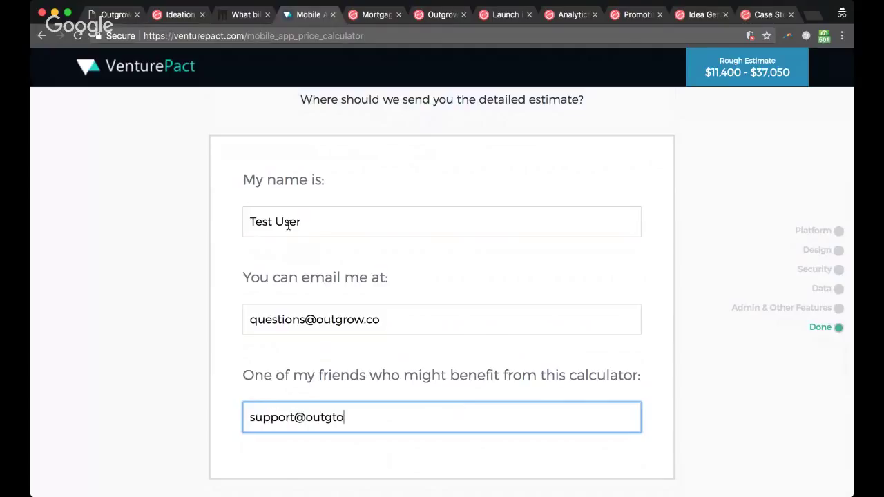
scroll(342, 196, down, 1)
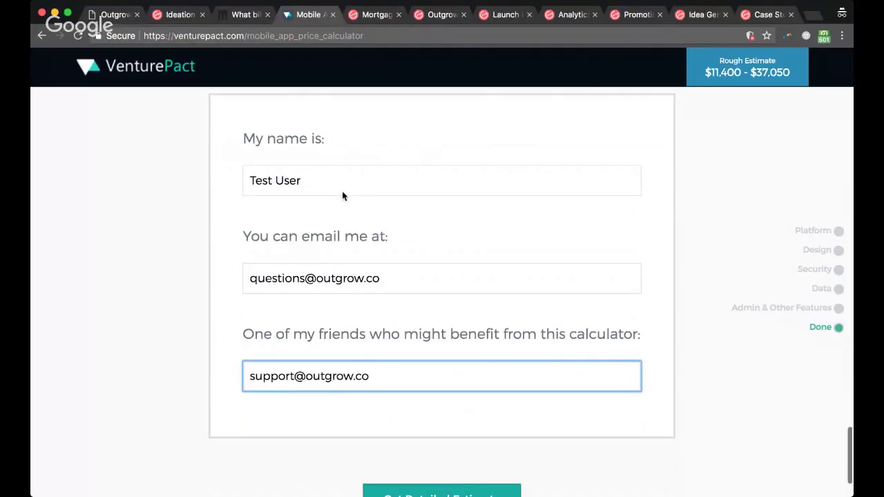
scroll(342, 196, down, 2)
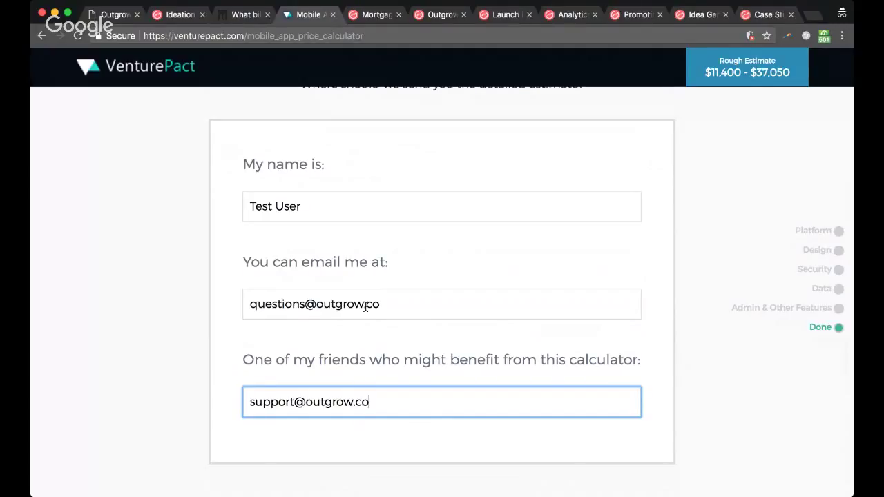
scroll(365, 306, up, 3)
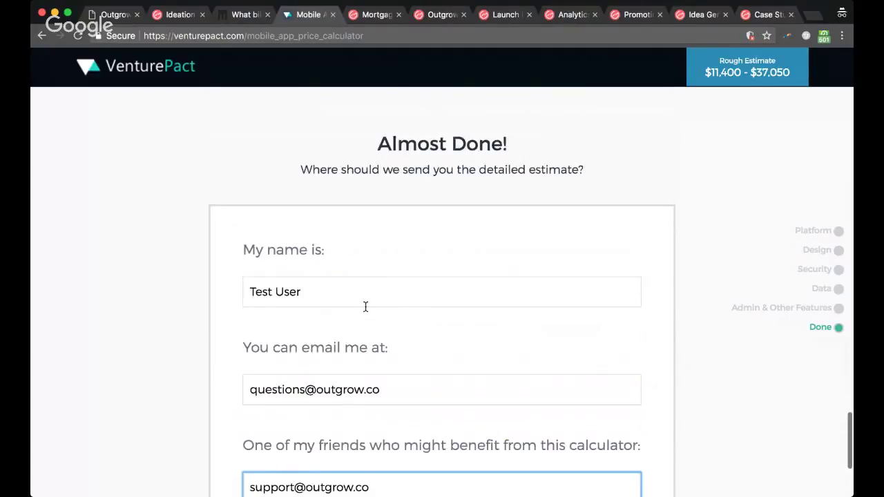
scroll(365, 307, up, 10)
scroll(649, 295, up, 2)
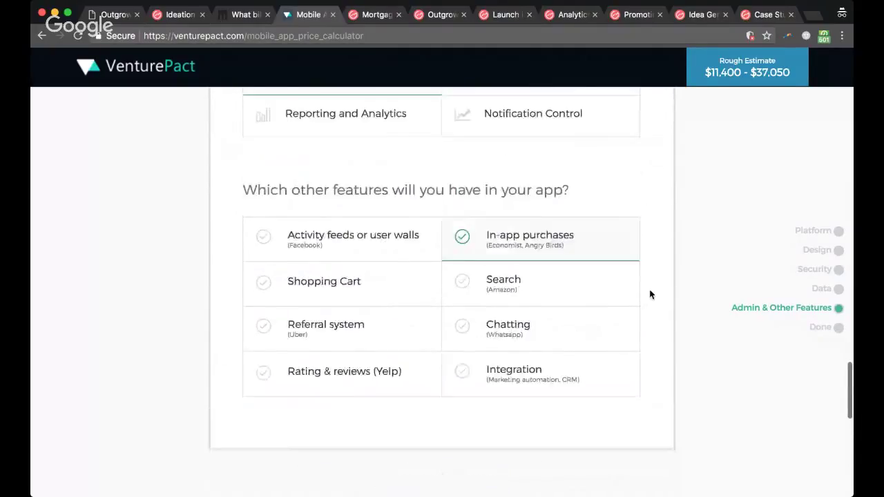
scroll(650, 295, up, 5)
scroll(649, 295, up, 10)
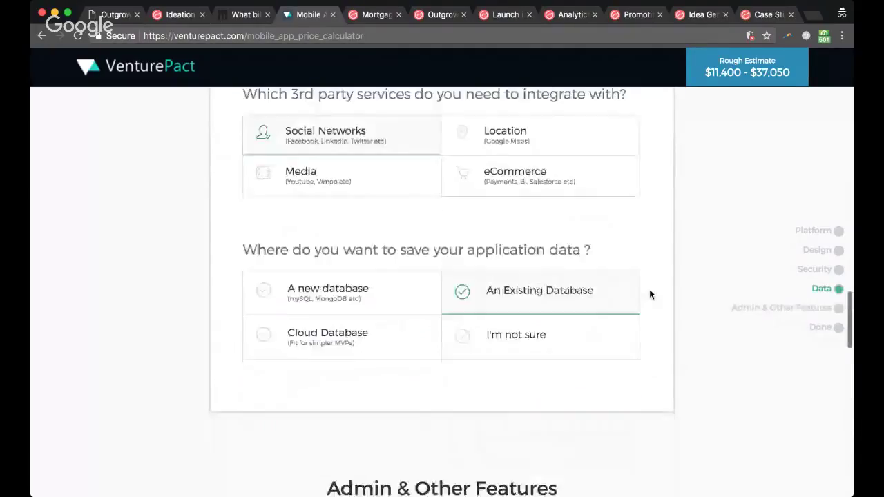
scroll(649, 292, down, 10)
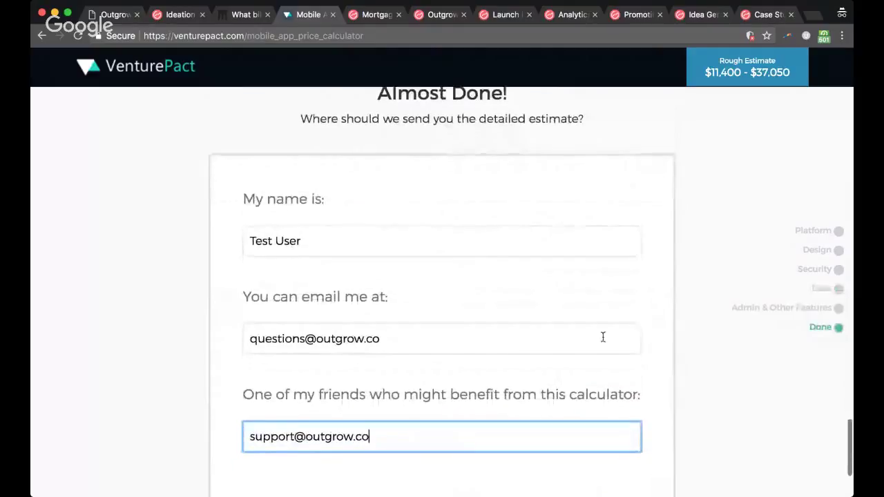
scroll(574, 385, down, 1)
scroll(573, 380, down, 2)
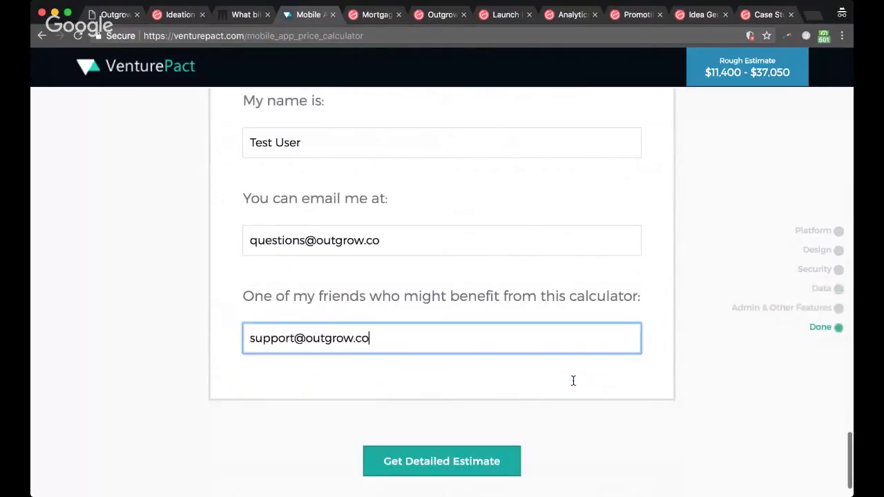
scroll(572, 381, down, 1)
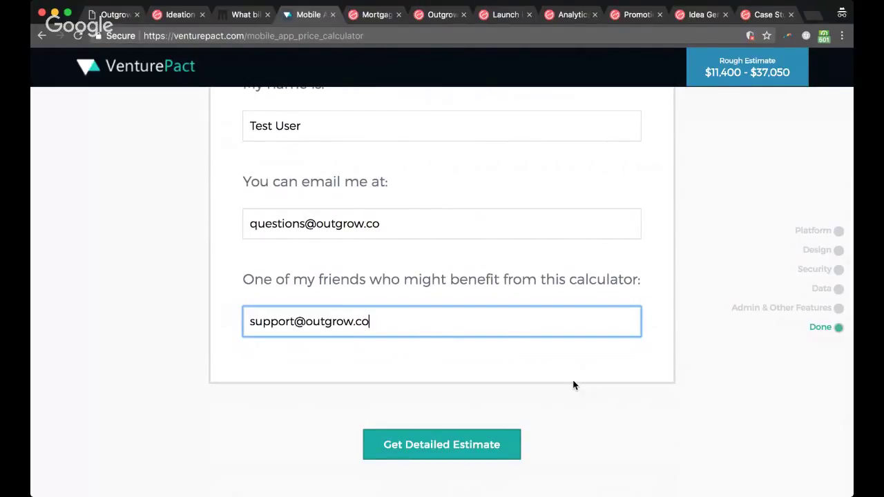
click(504, 443)
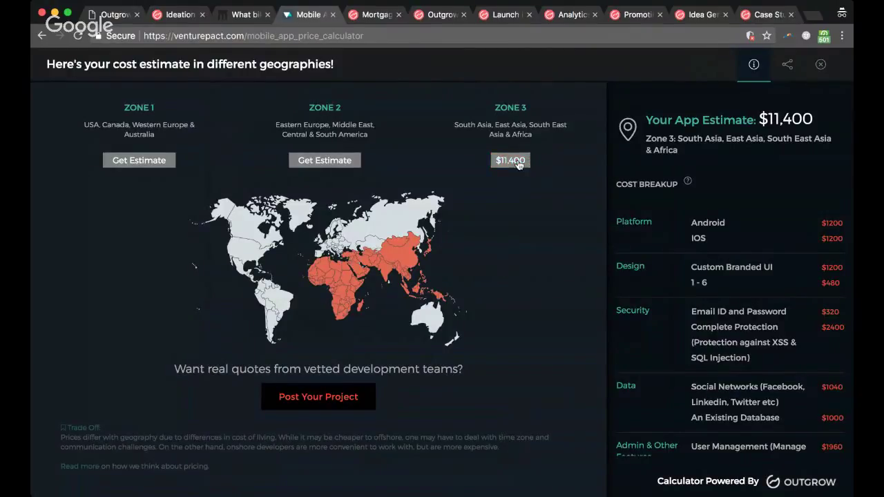
click(324, 165)
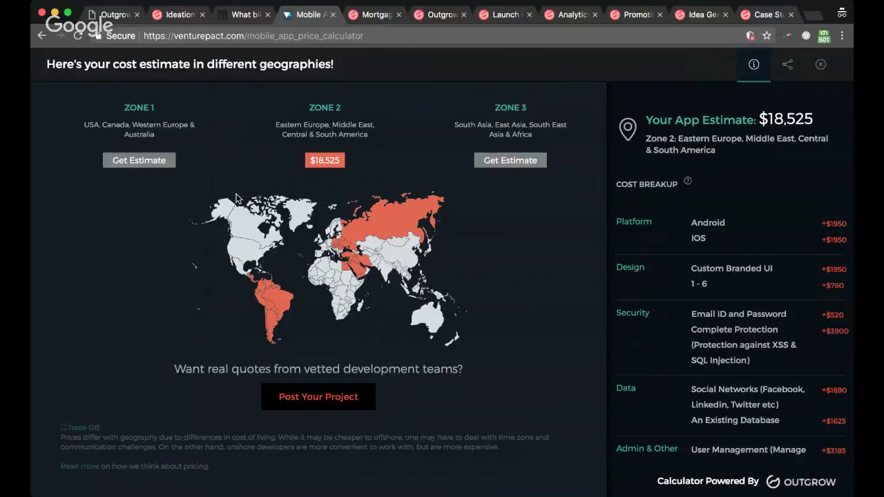
click(155, 163)
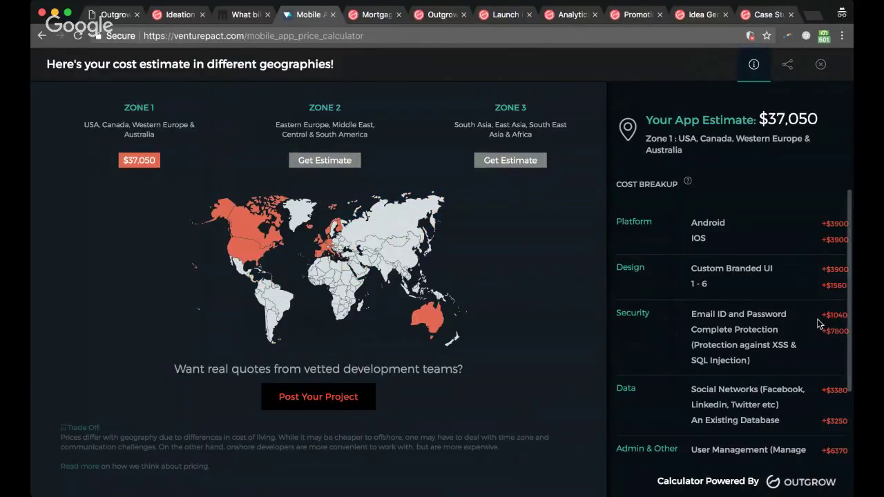
scroll(818, 324, down, 2)
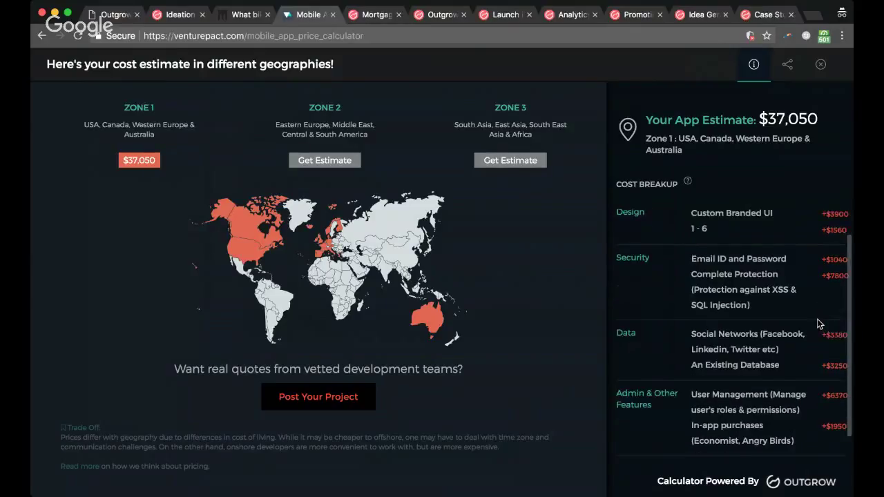
scroll(818, 324, up, 2)
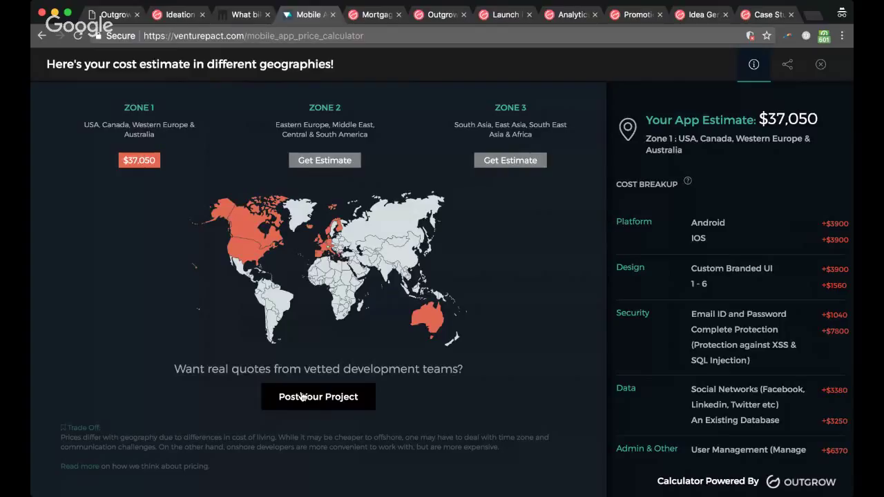
Step: Set the mortgage sliders to a $350,000 loan at 10% interest over 20 years
key(ctrl+Tab)
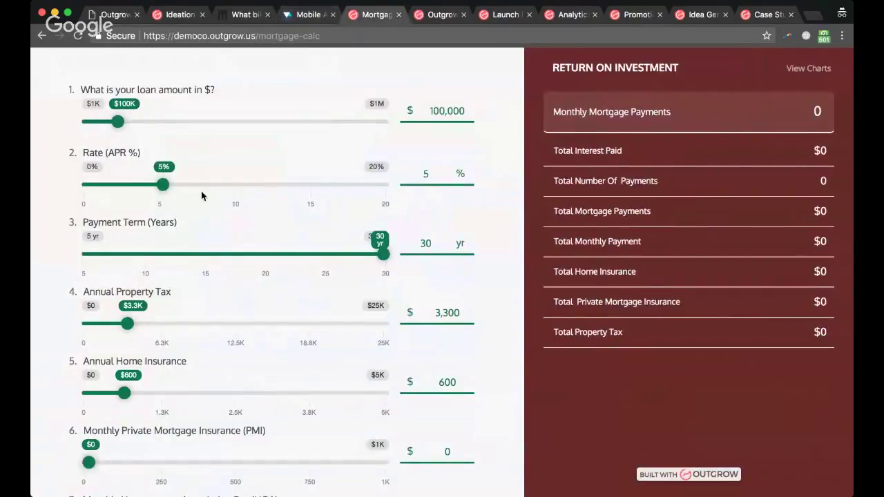
drag(118, 124, 163, 122)
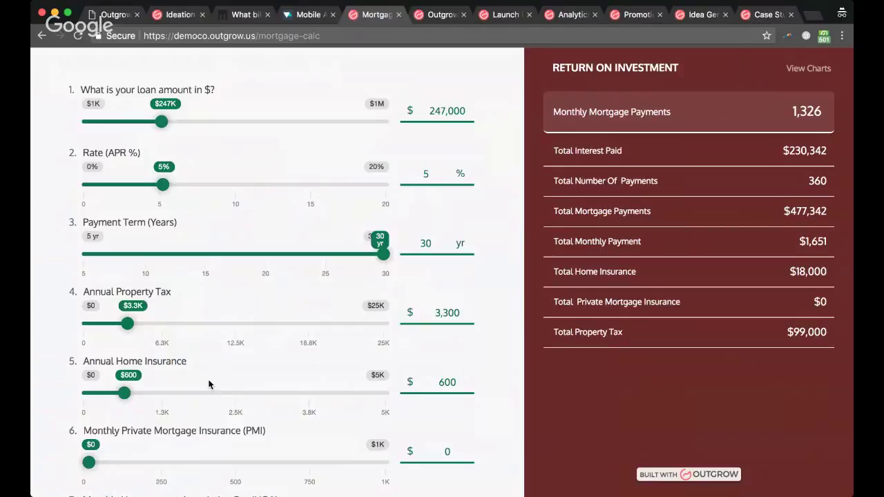
scroll(209, 385, down, 2)
scroll(194, 401, up, 2)
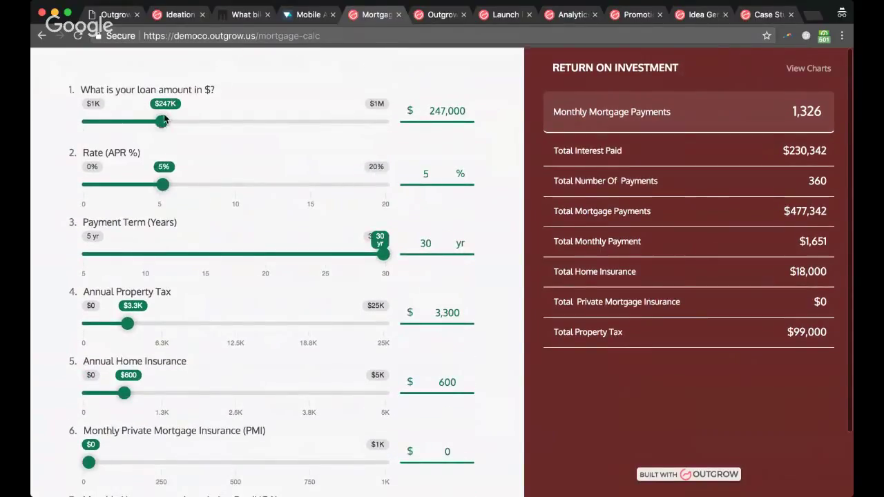
drag(165, 119, 192, 123)
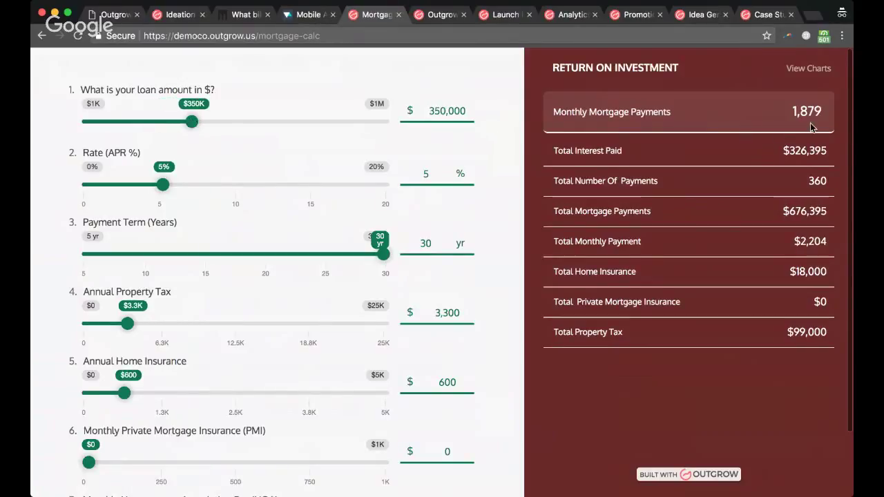
drag(164, 183, 236, 184)
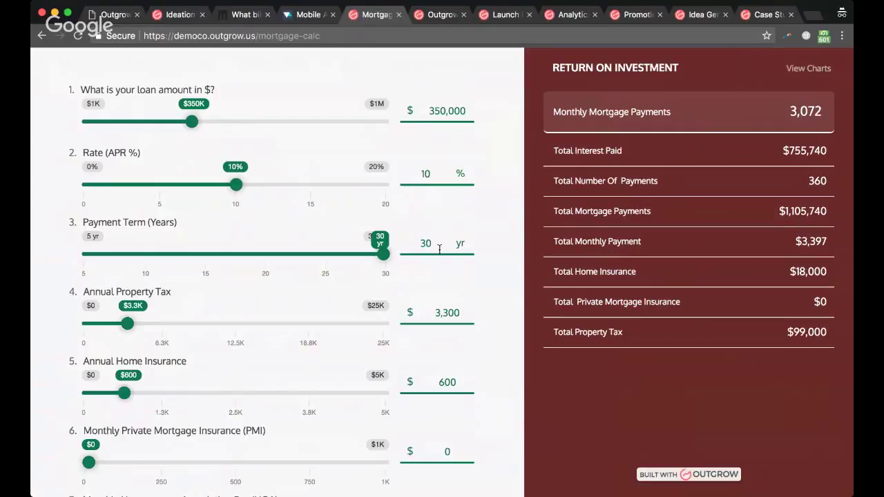
drag(382, 254, 269, 256)
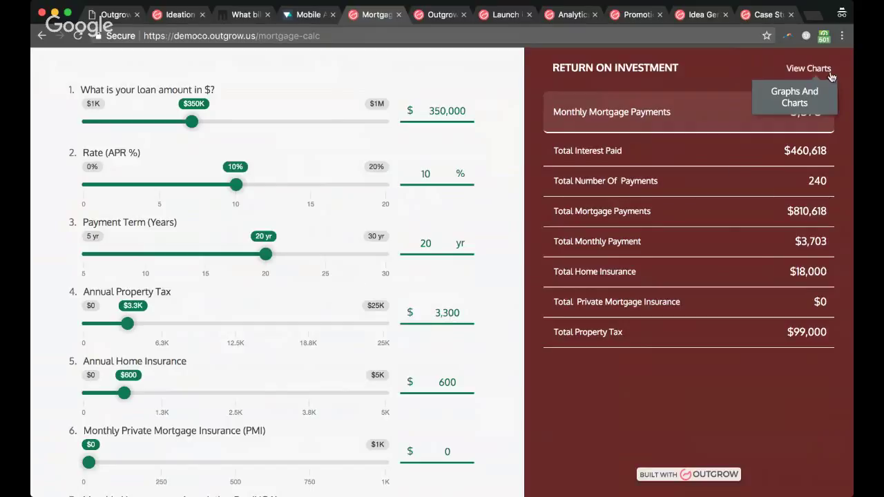
Step: View the mortgage charts and repayment table for the 20-year loan, then close them
click(822, 69)
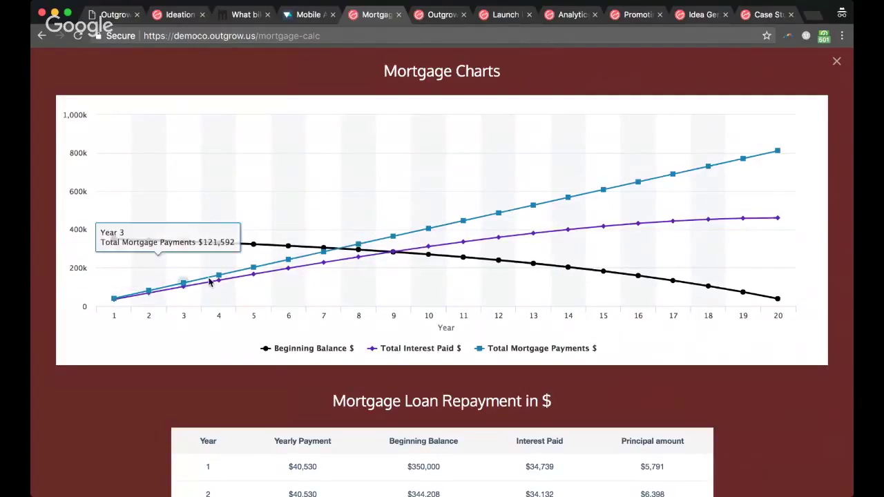
scroll(280, 339, down, 6)
scroll(270, 367, down, 3)
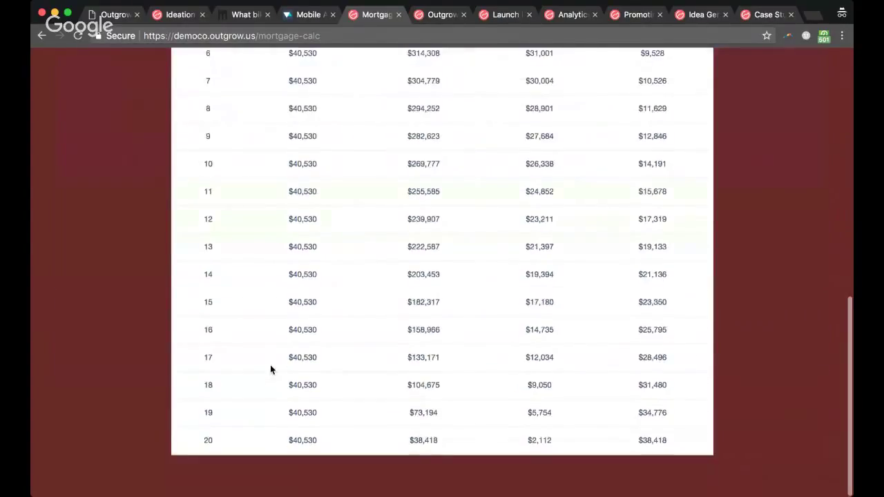
scroll(339, 325, up, 5)
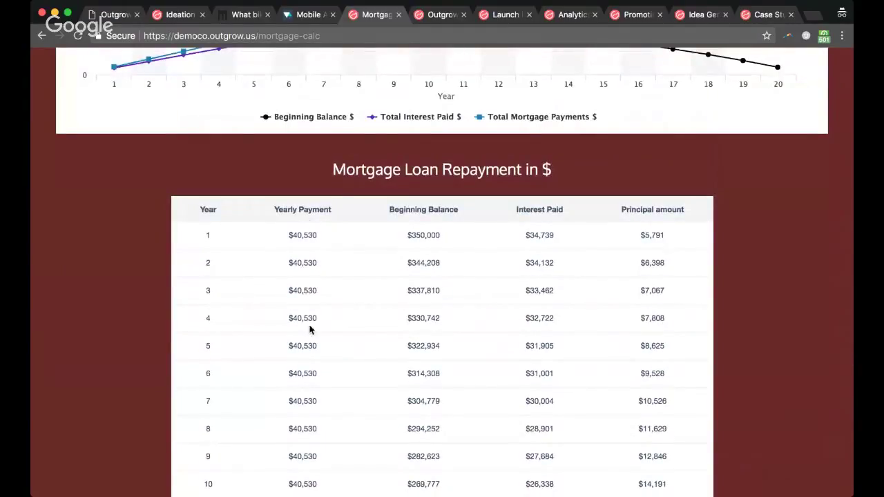
scroll(320, 387, down, 2)
scroll(466, 302, up, 1)
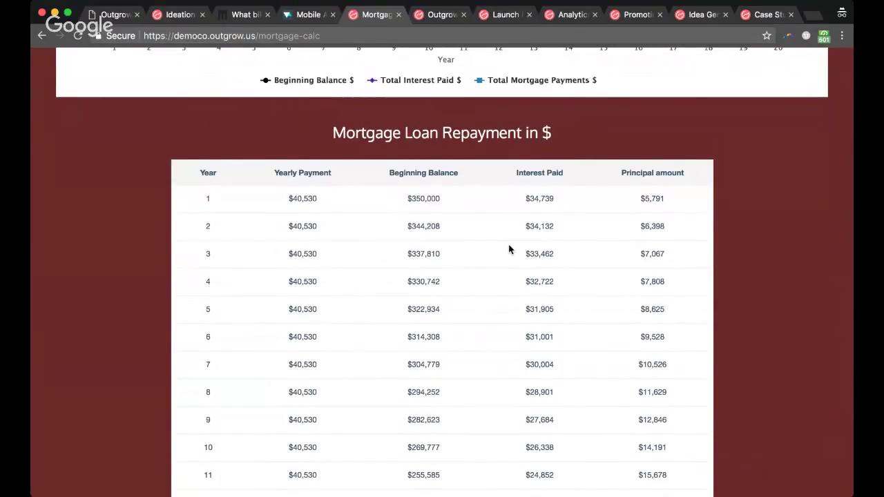
scroll(509, 249, up, 5)
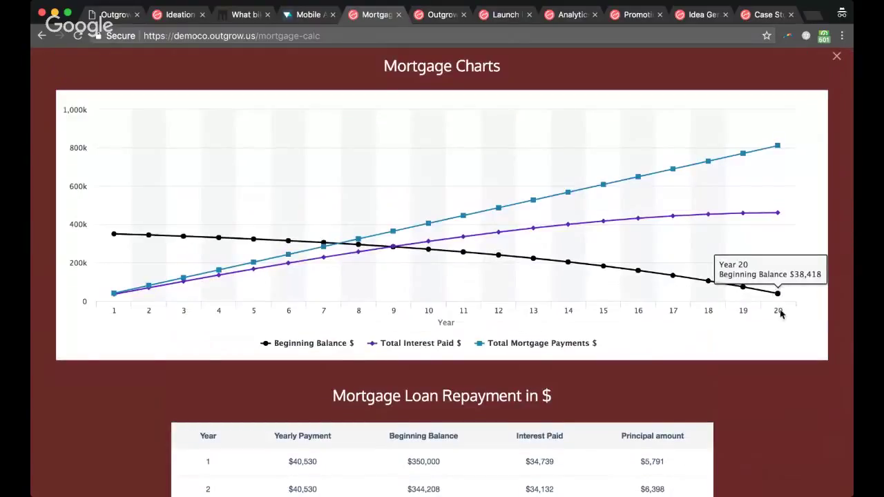
click(836, 57)
Step: Change the payment term to 30 years, check its charts, then return to the webinar PDF
drag(265, 257, 384, 255)
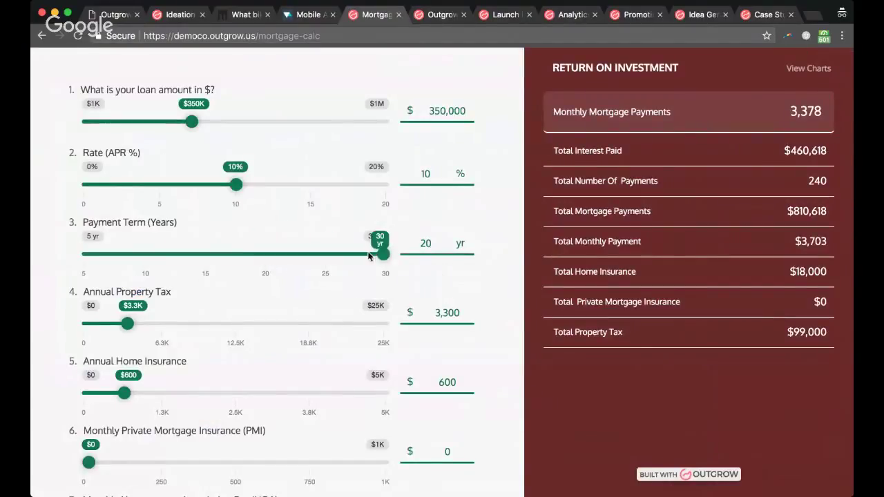
click(811, 72)
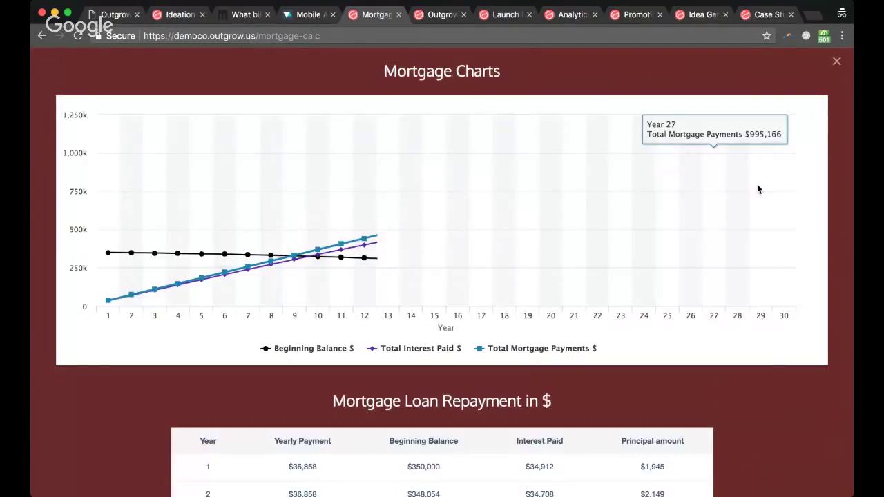
scroll(697, 333, down, 12)
scroll(299, 351, up, 4)
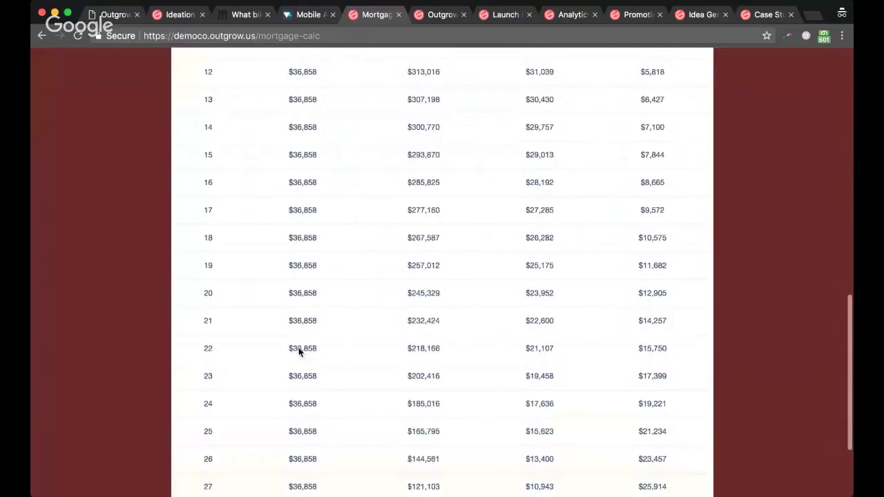
scroll(298, 349, up, 20)
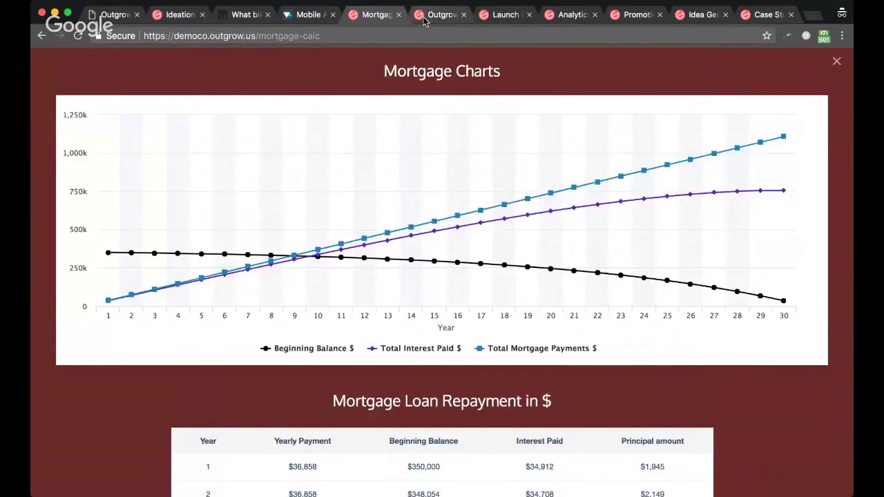
click(104, 15)
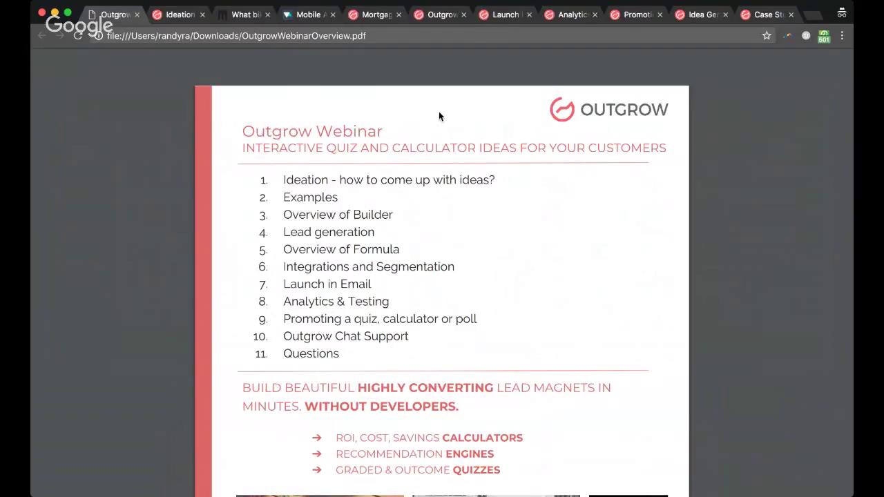
Step: Return to the Real Estate Tax calculator in BUILD mode and show its Welcome Screen settings
click(436, 19)
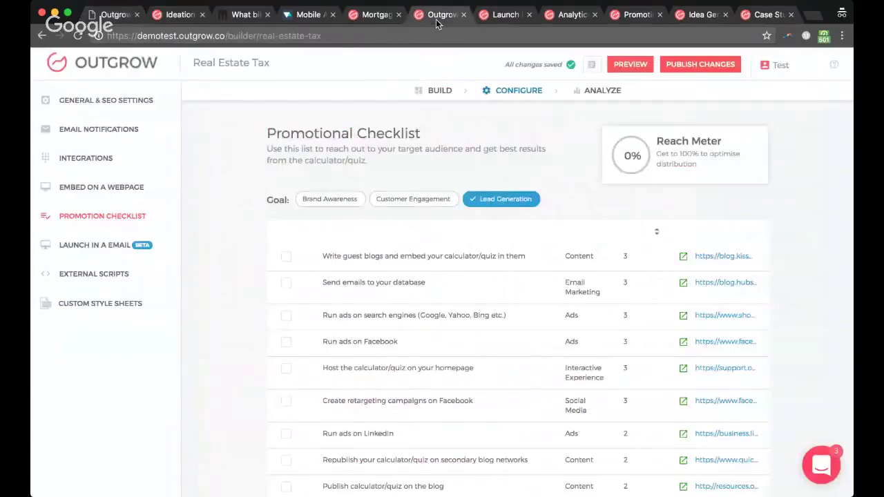
click(440, 91)
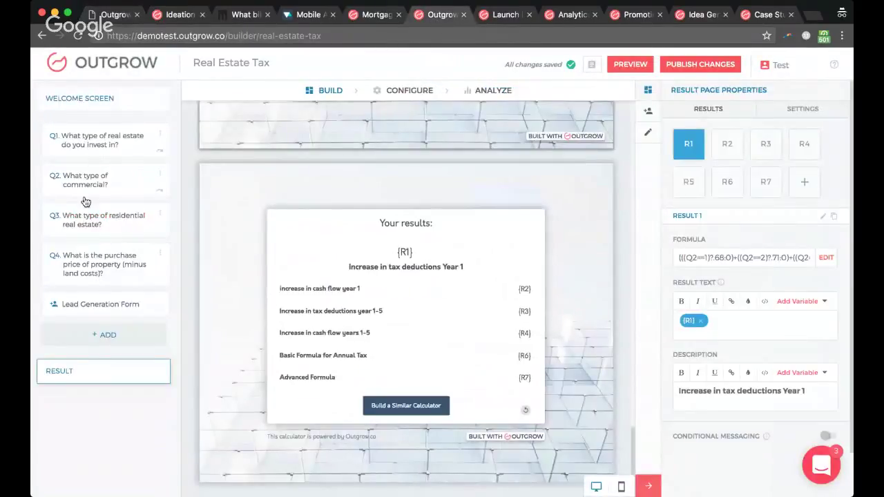
scroll(215, 178, up, 15)
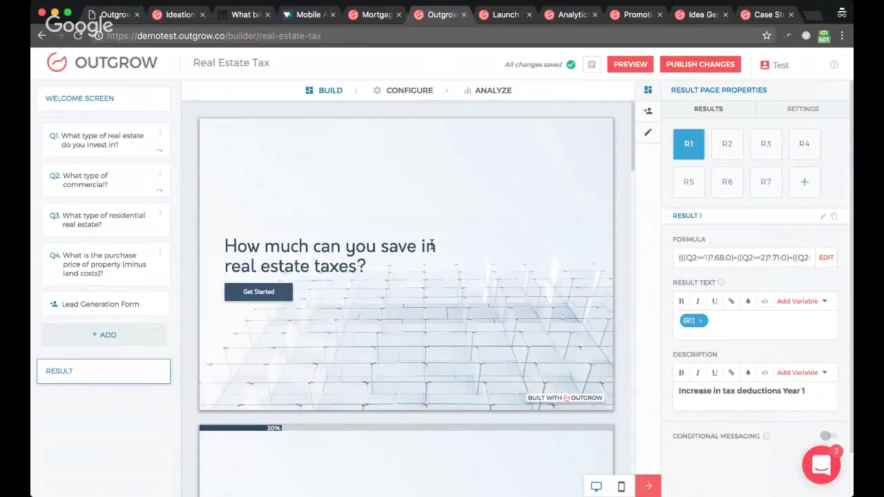
click(89, 98)
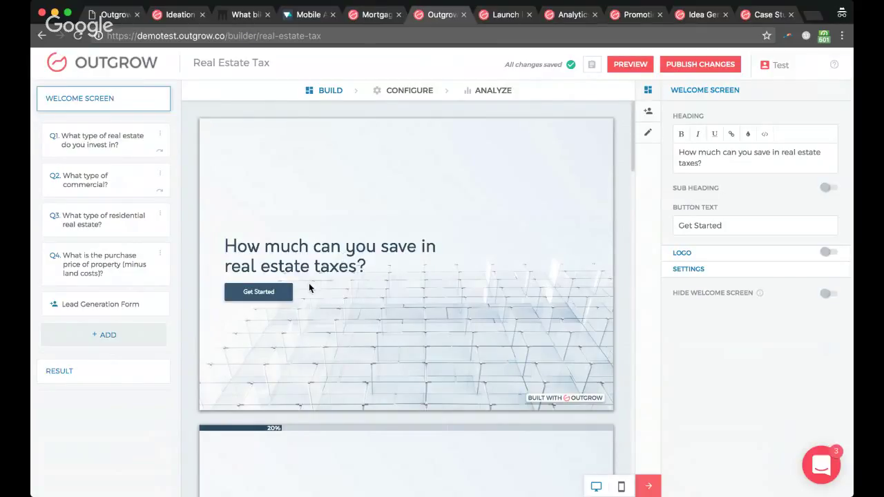
click(647, 134)
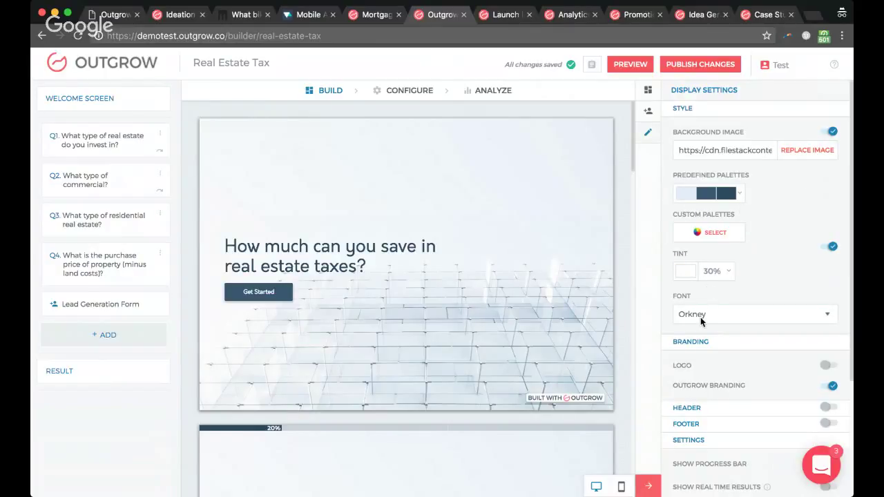
scroll(700, 317, down, 3)
scroll(733, 326, up, 3)
click(650, 92)
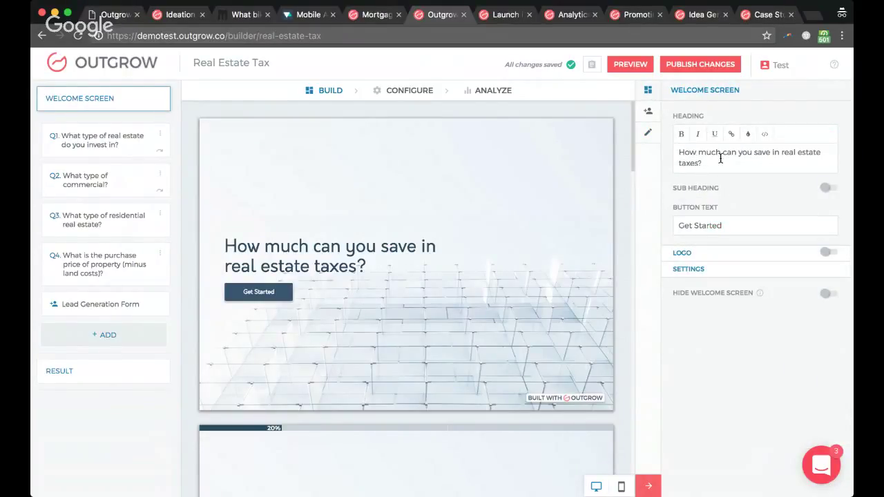
click(825, 187)
triple_click(678, 223)
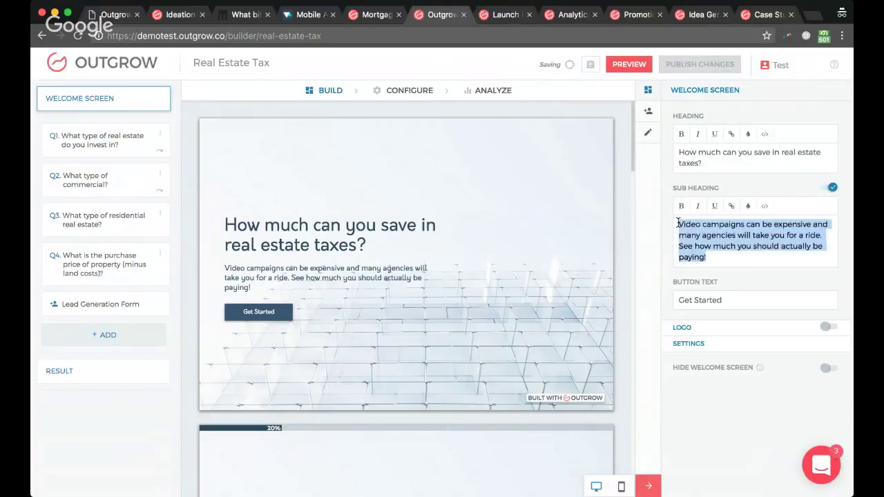
key(BackSpace)
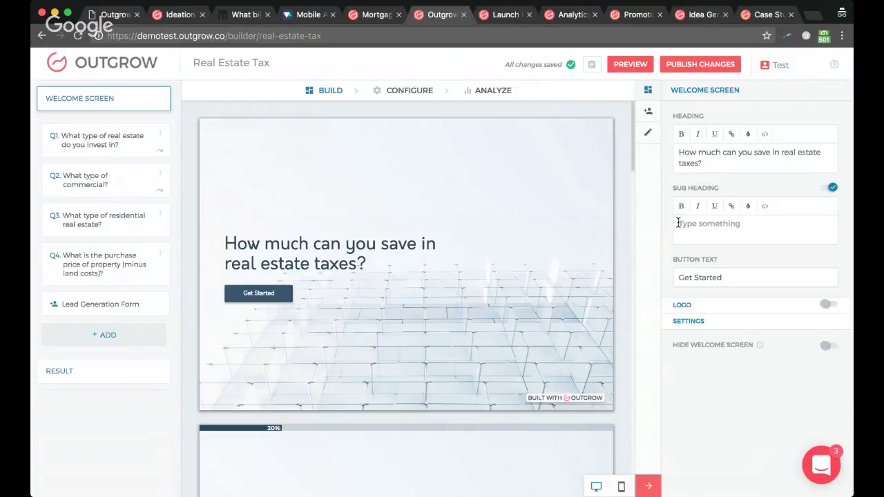
text(See how much)
key(BackSpace)
key(BackSpace)
key(BackSpace)
key(BackSpace)
key(BackSpace)
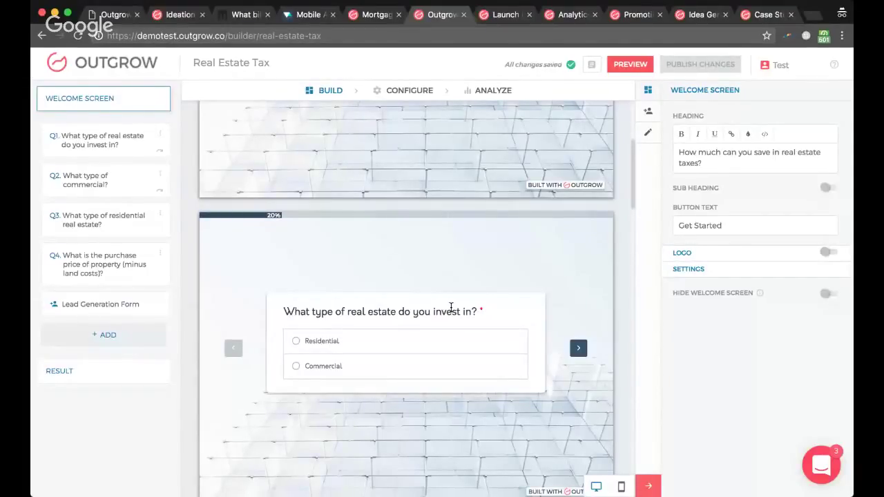
click(451, 306)
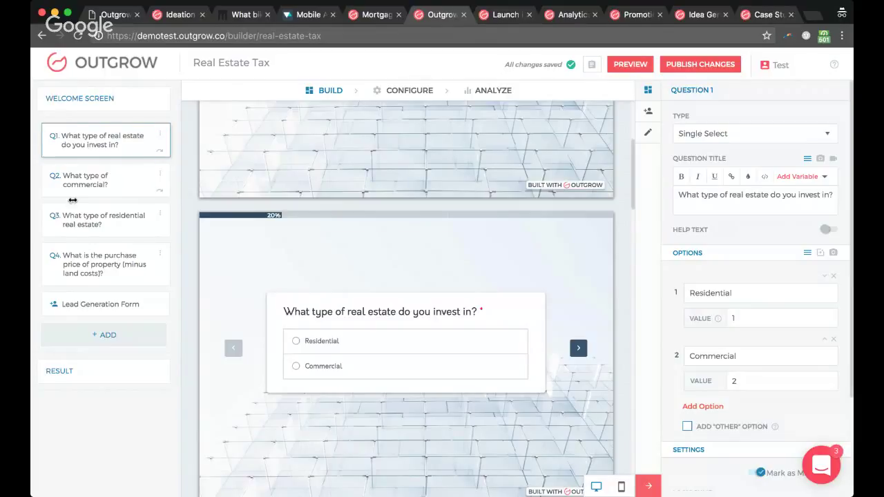
scroll(360, 228, up, 3)
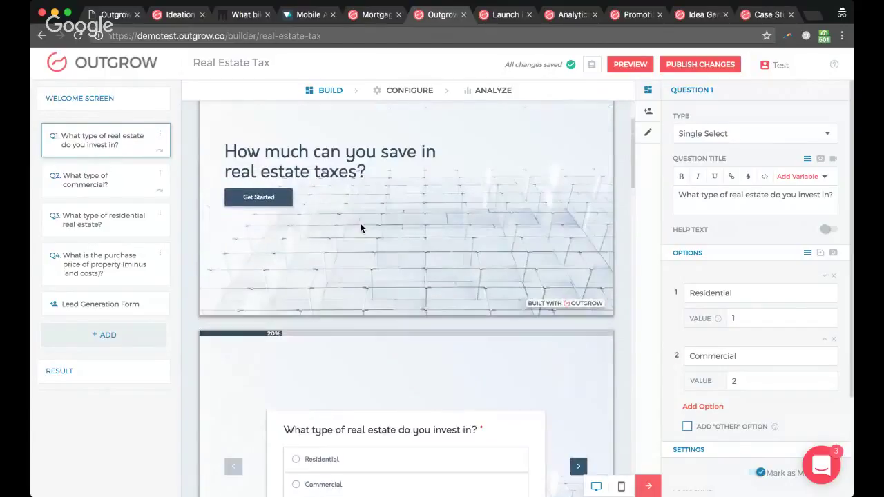
scroll(359, 228, up, 1)
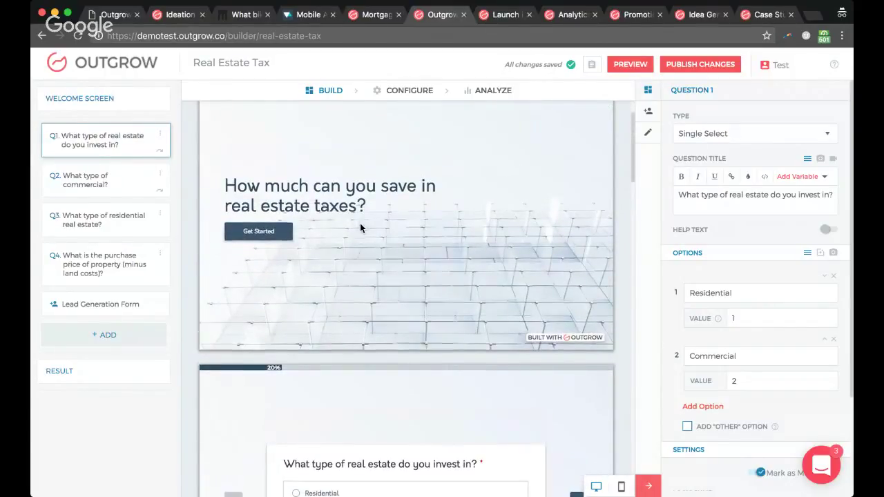
scroll(511, 259, up, 2)
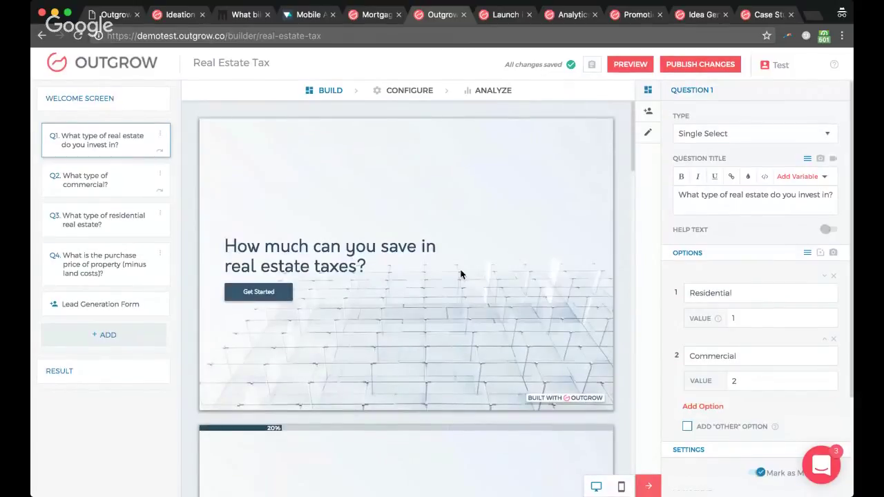
scroll(470, 235, down, 4)
scroll(402, 191, up, 3)
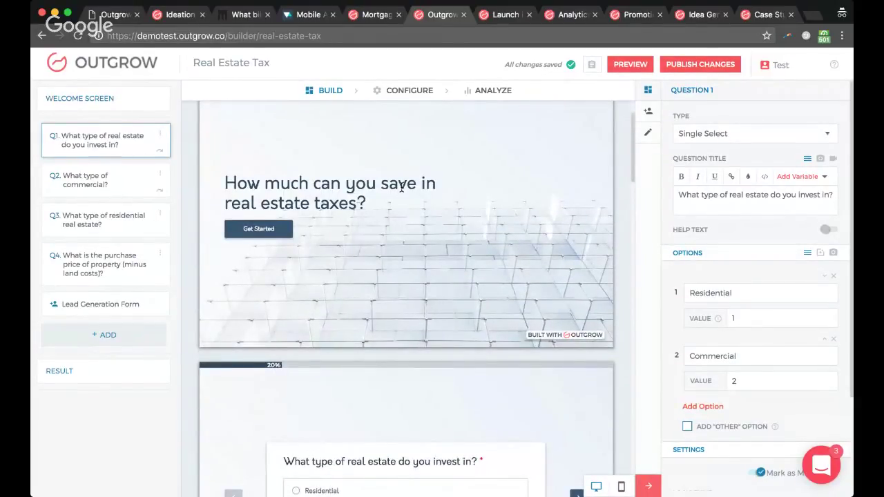
scroll(401, 186, down, 5)
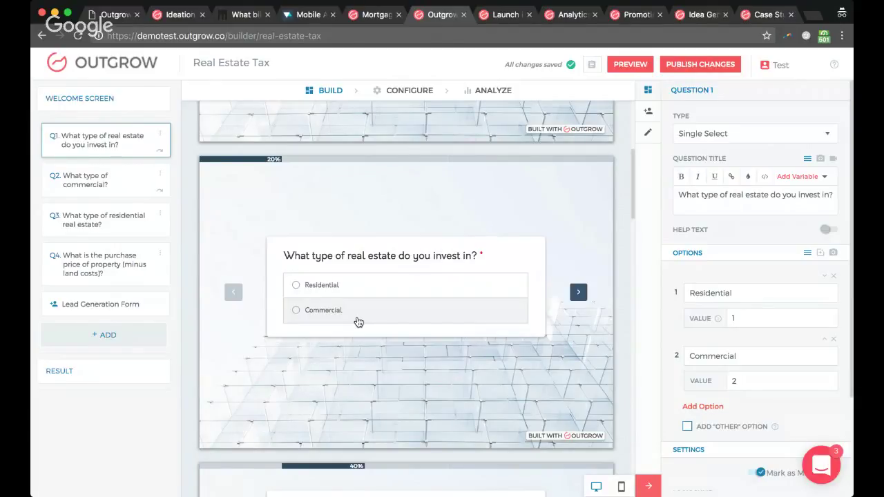
scroll(749, 331, down, 3)
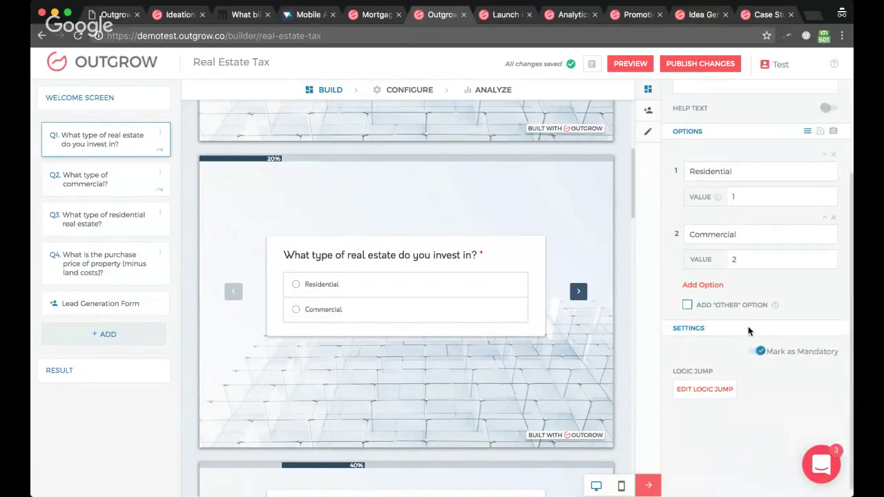
Step: Add a logic jump on Q1: 'is equal to Residential' goes to Q3, and other answers go to Q2
click(698, 391)
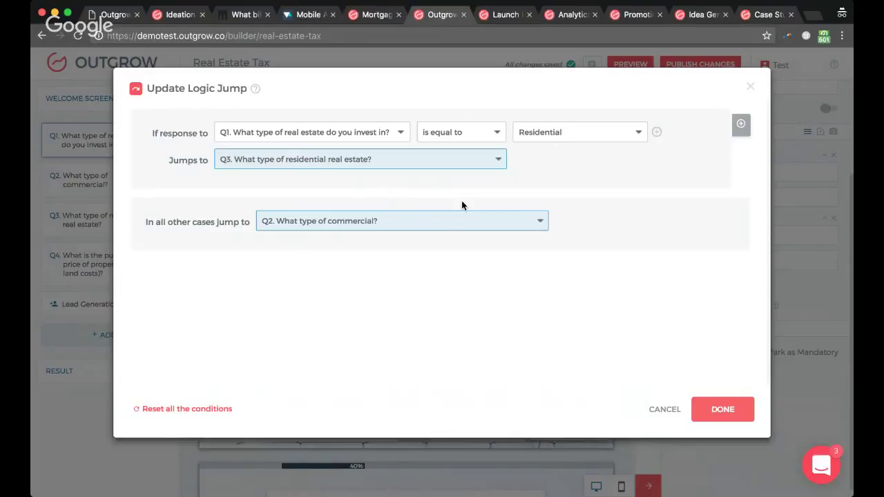
click(725, 411)
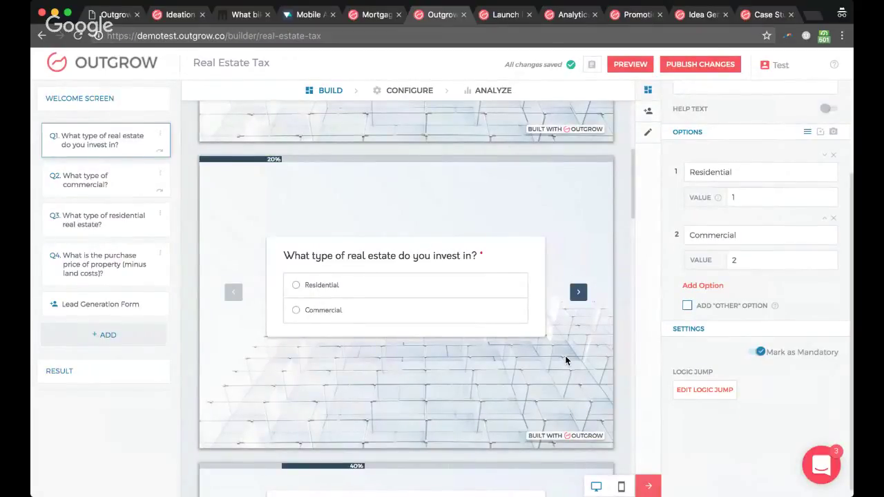
Step: Select Q2 'What type of commercial?' and review its seven options, Bank through Warehouse/Mixed Use Industrial
scroll(565, 361, down, 4)
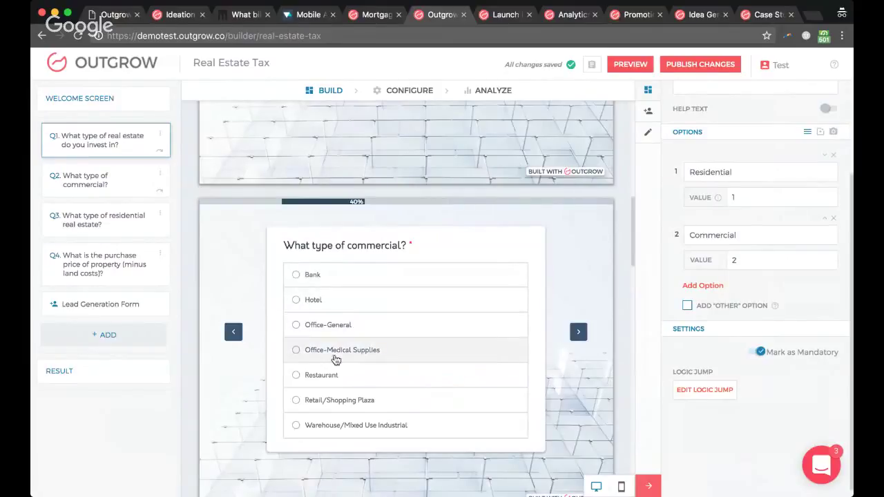
scroll(345, 383, down, 5)
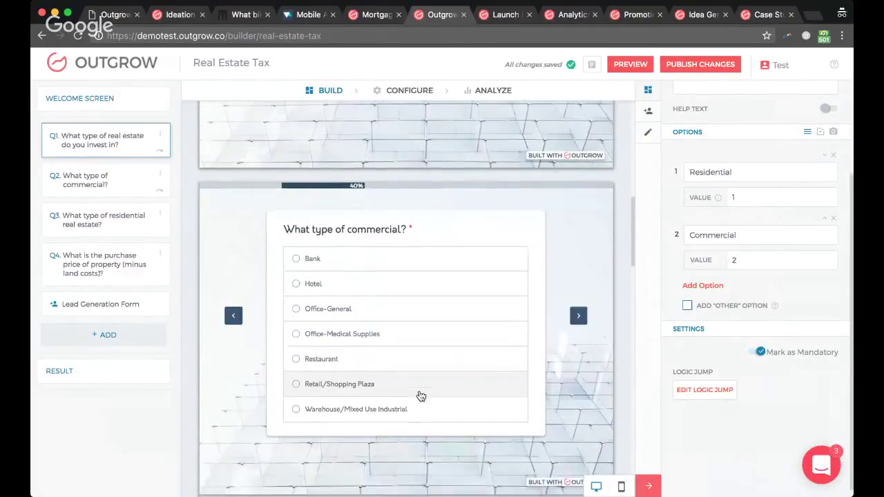
scroll(419, 390, up, 2)
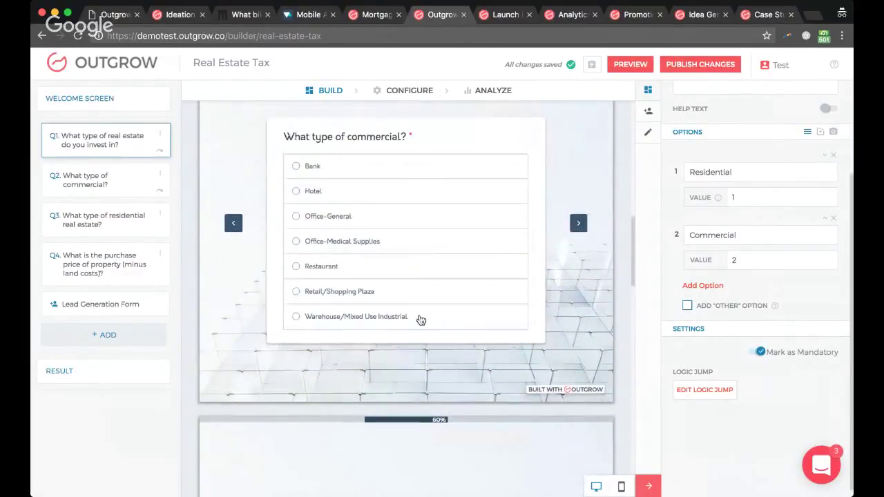
click(401, 137)
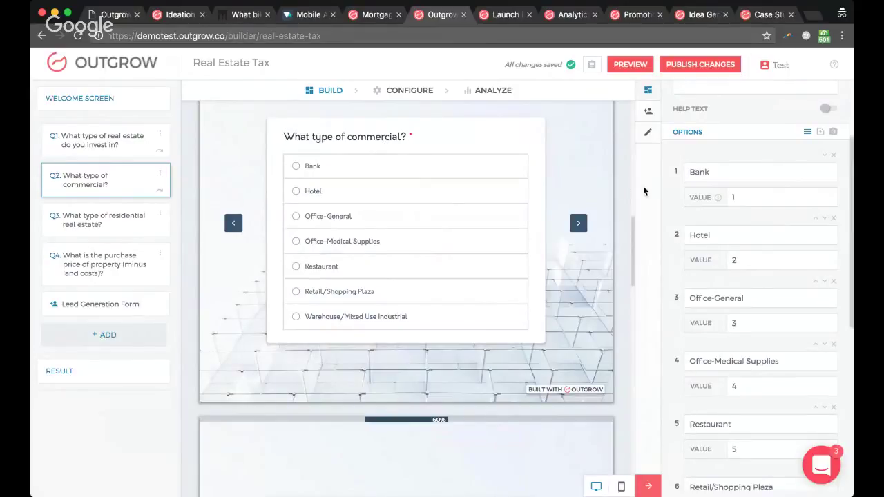
scroll(760, 186, up, 1)
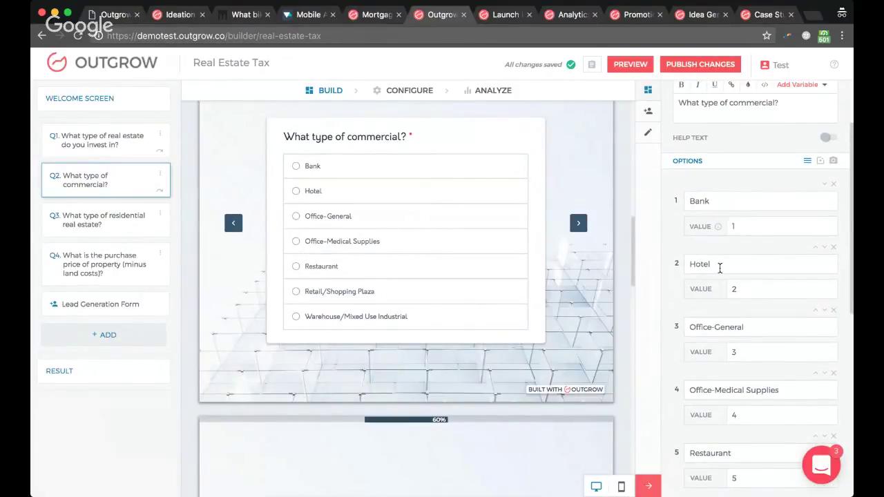
scroll(727, 317, up, 3)
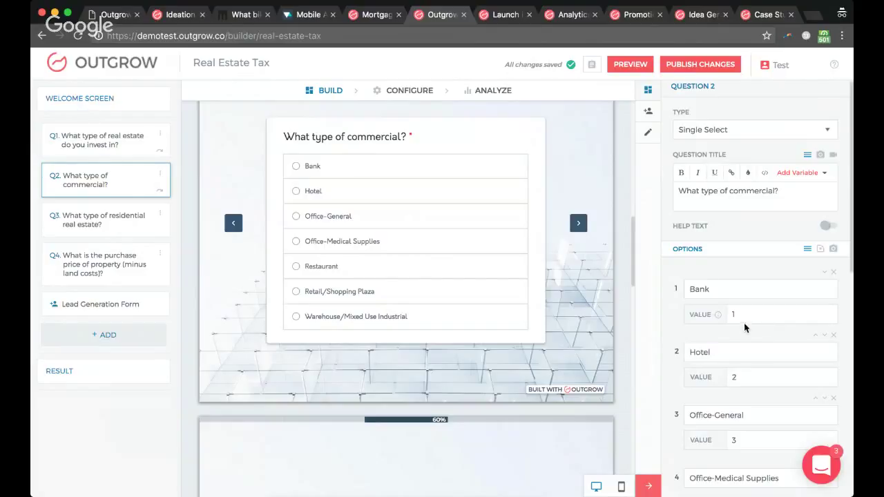
scroll(746, 392, down, 1)
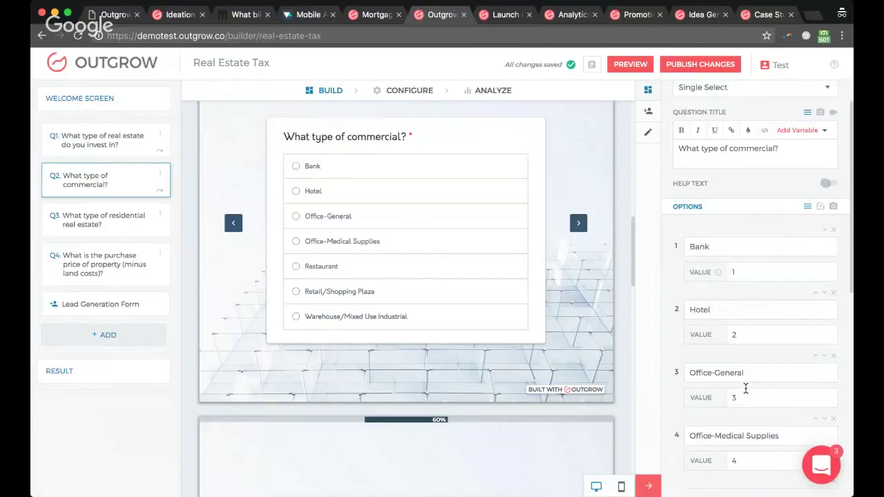
scroll(745, 391, down, 1)
scroll(742, 276, up, 2)
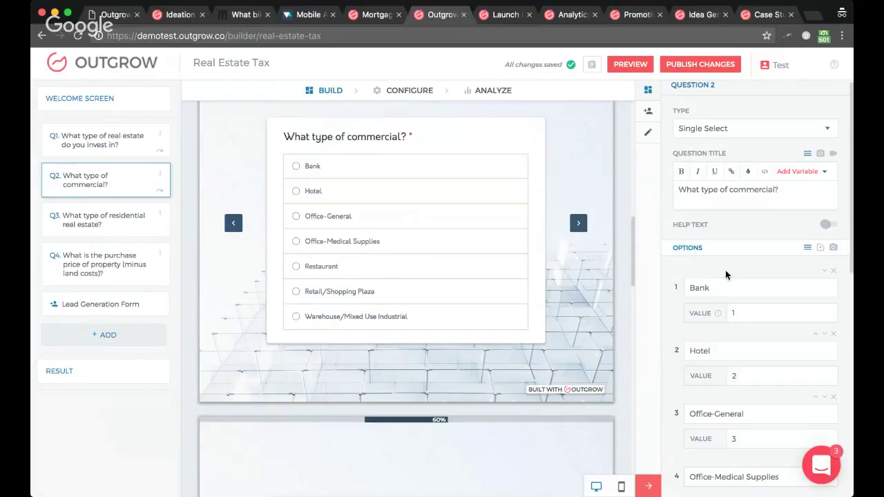
scroll(726, 275, down, 10)
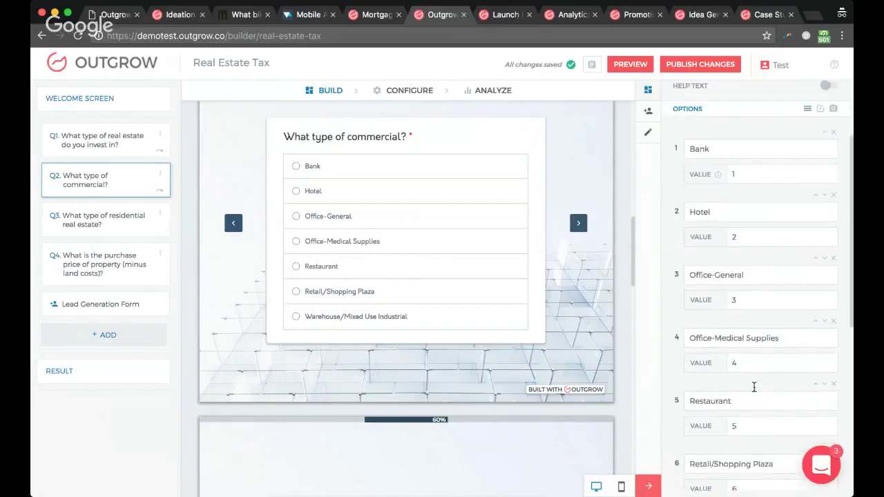
scroll(754, 387, up, 10)
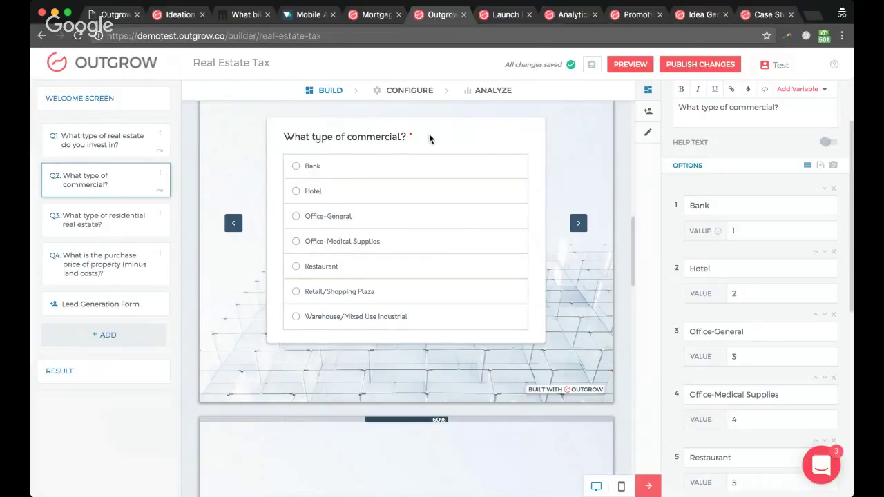
scroll(429, 139, down, 3)
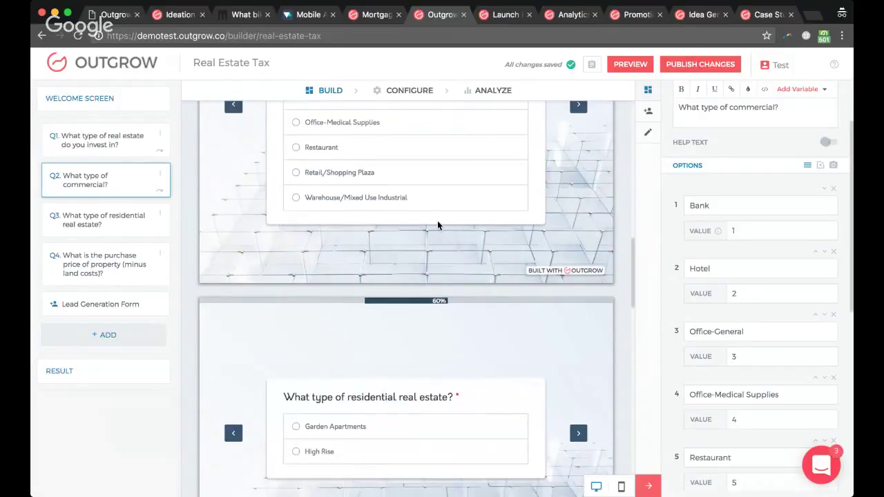
scroll(443, 207, up, 3)
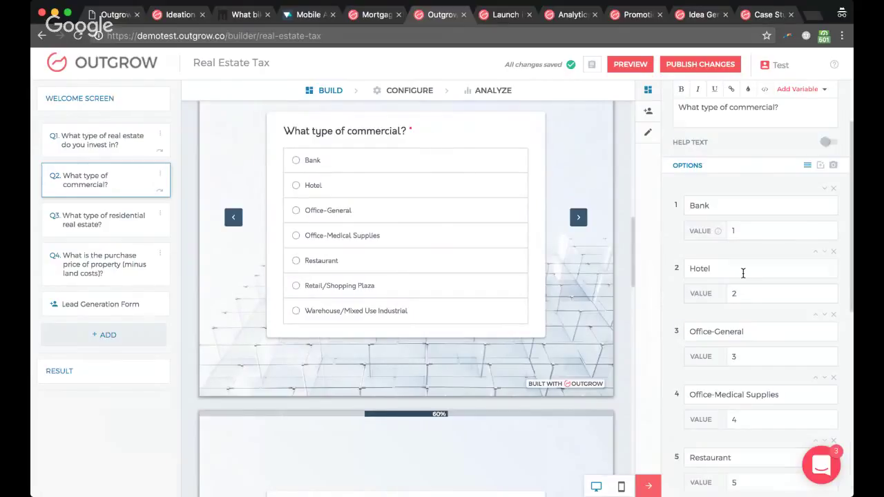
scroll(742, 273, down, 5)
Step: Give Q2 a logic jump: 'is filled' goes to Q4, and other cases also go to Q4
click(711, 392)
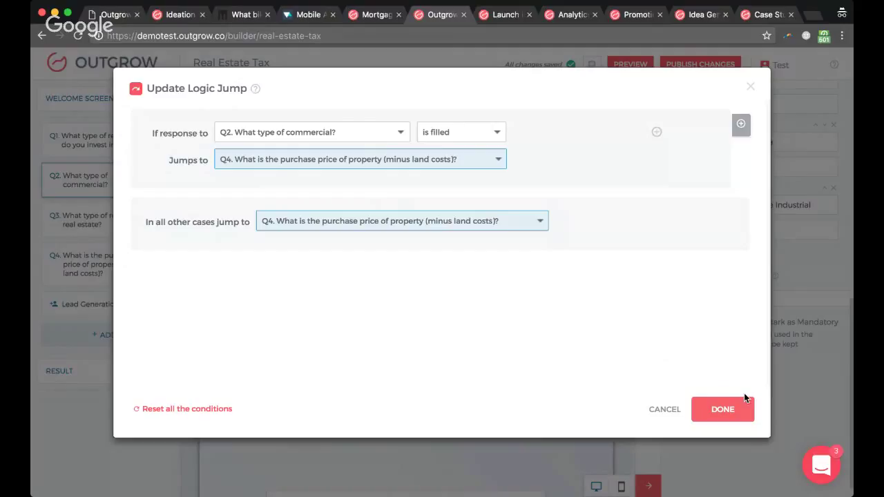
click(721, 421)
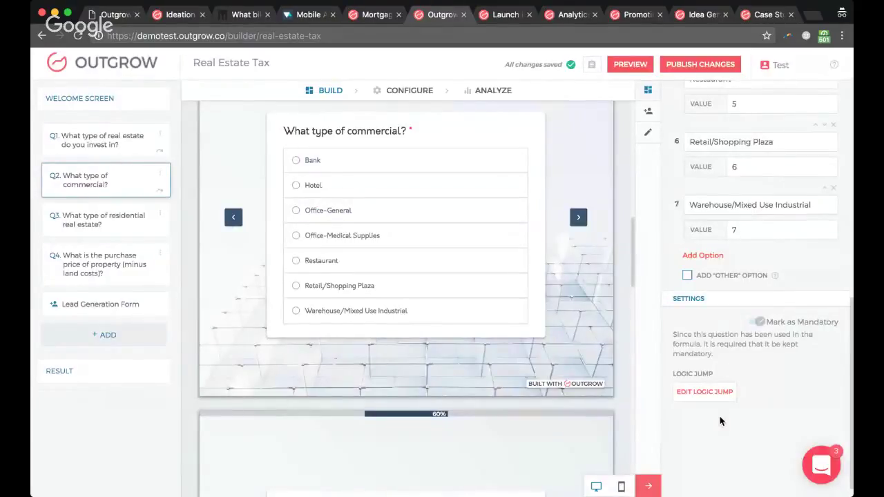
scroll(437, 348, down, 5)
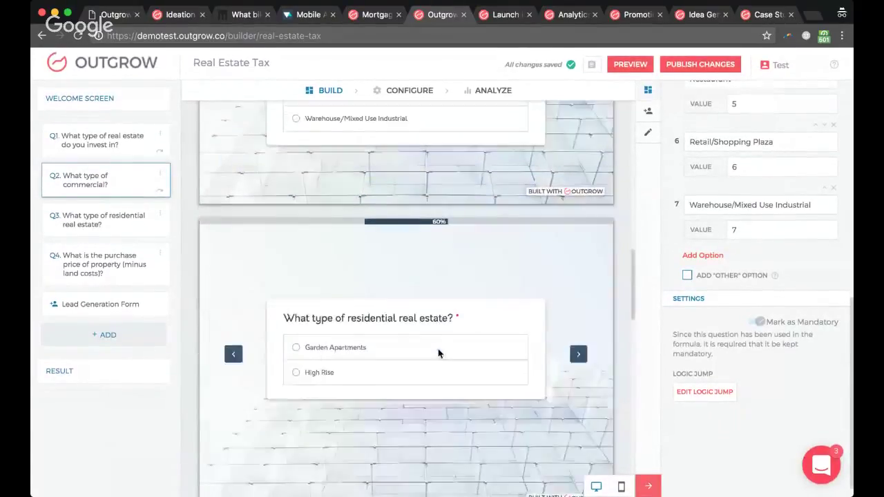
scroll(387, 276, down, 3)
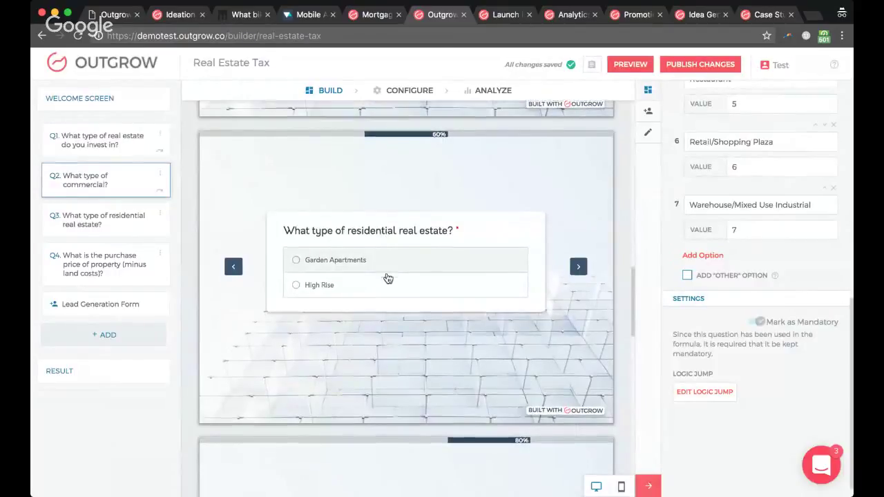
scroll(349, 349, down, 5)
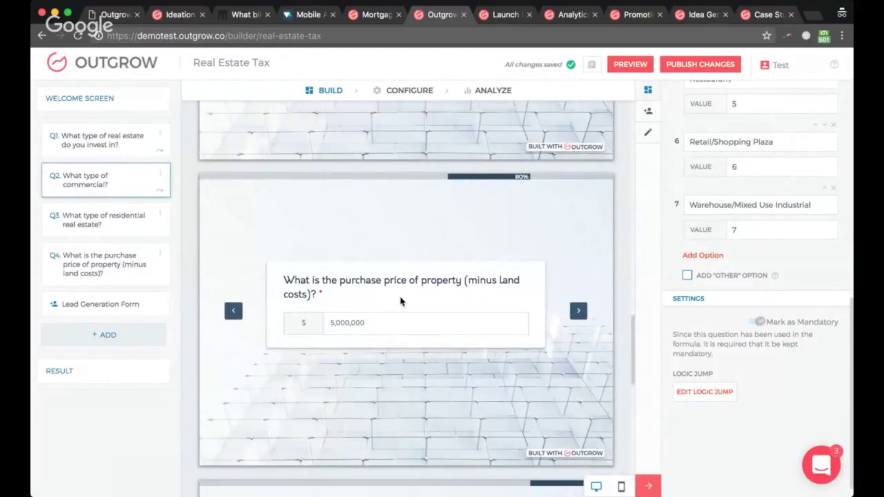
click(337, 331)
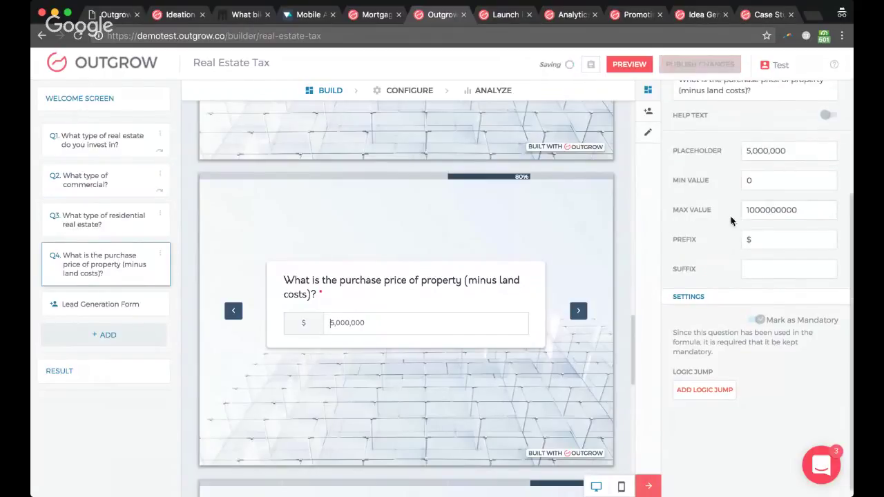
scroll(730, 219, up, 3)
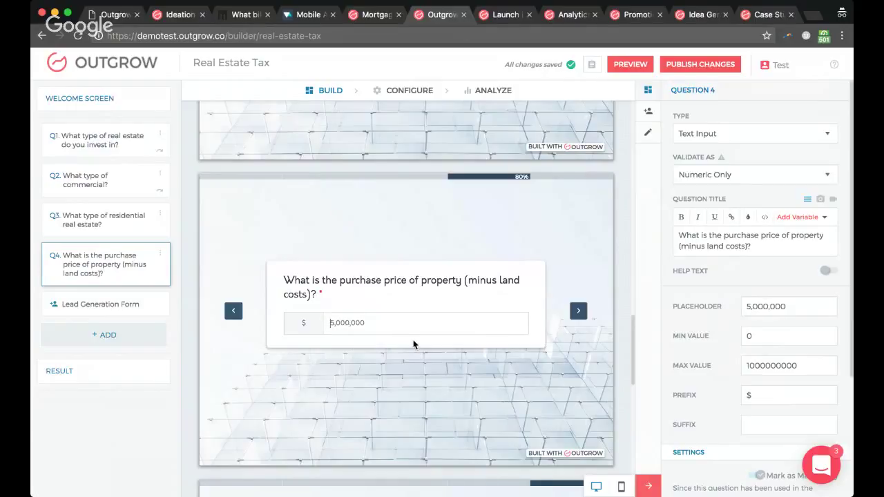
scroll(413, 343, down, 5)
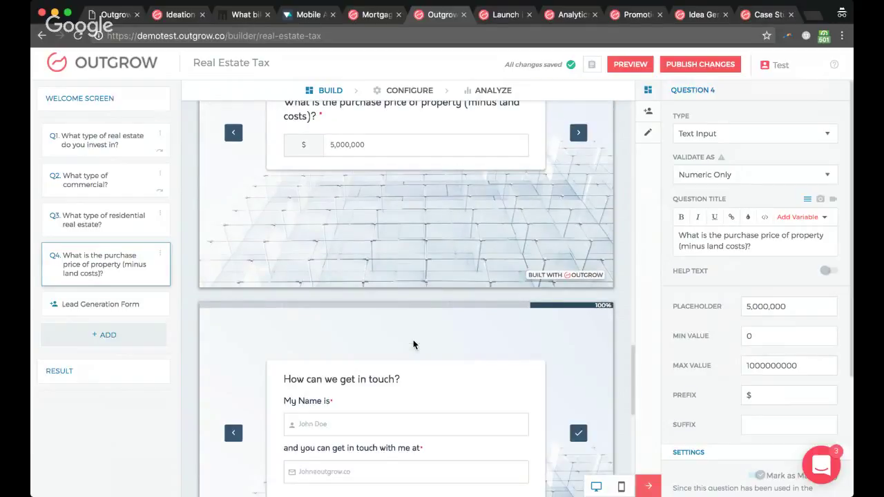
scroll(399, 391, down, 1)
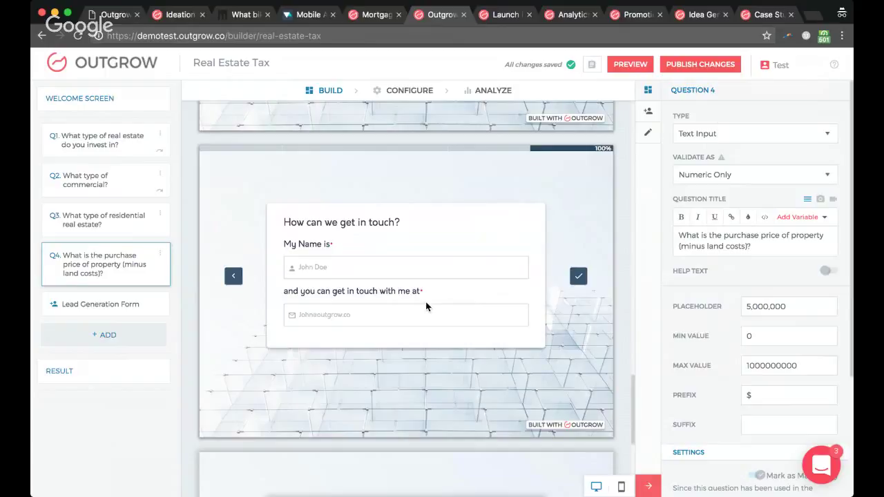
scroll(426, 307, down, 5)
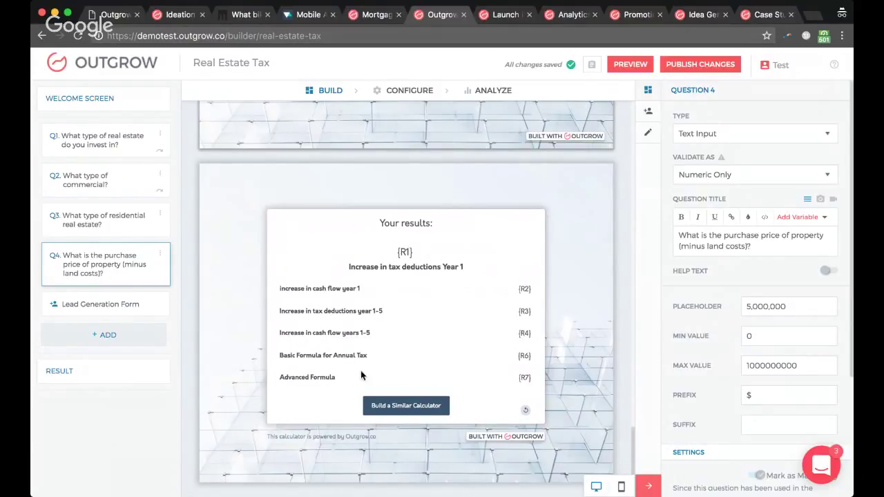
Step: Open Result R6's formula Q2/100*Q4 in the Formula Builder, with the caret at its end
click(525, 355)
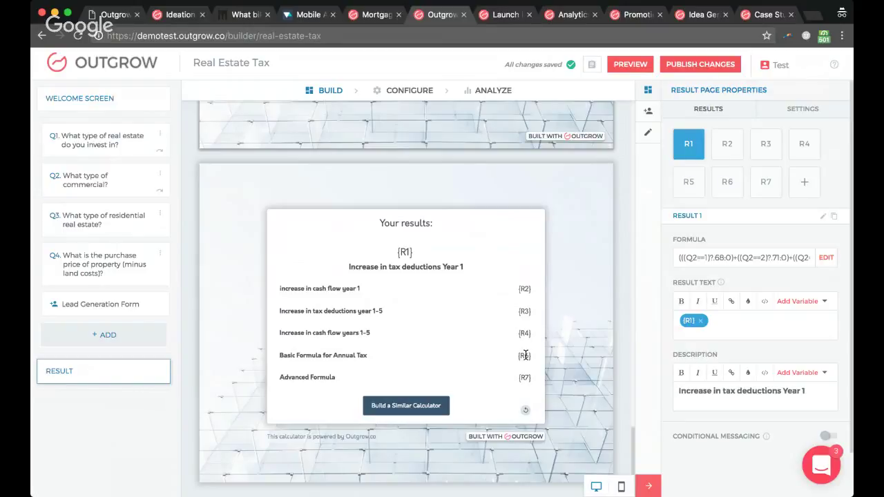
click(728, 182)
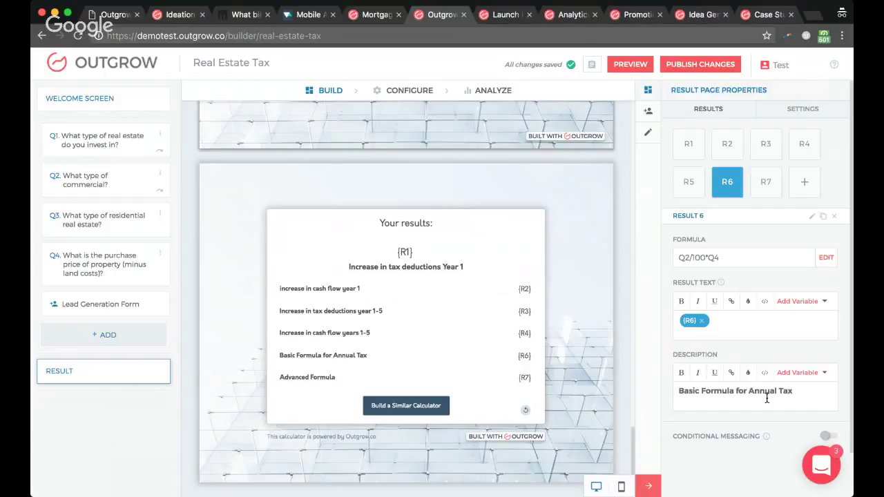
click(827, 256)
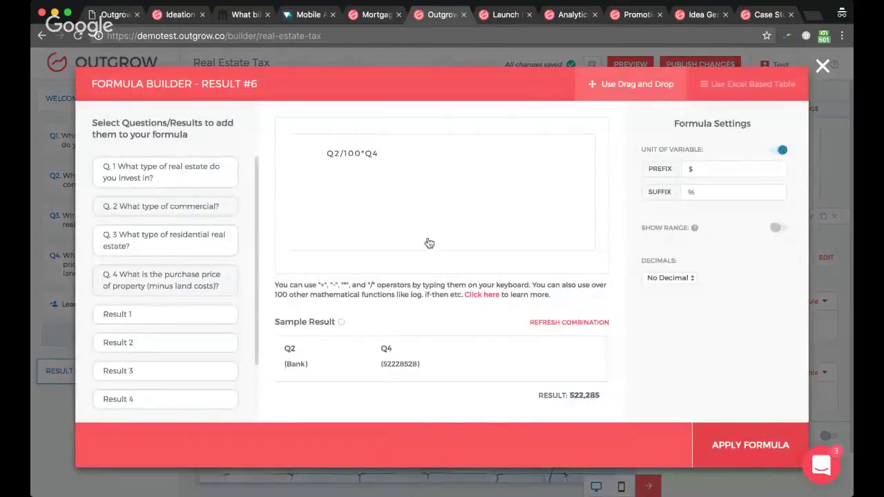
click(165, 280)
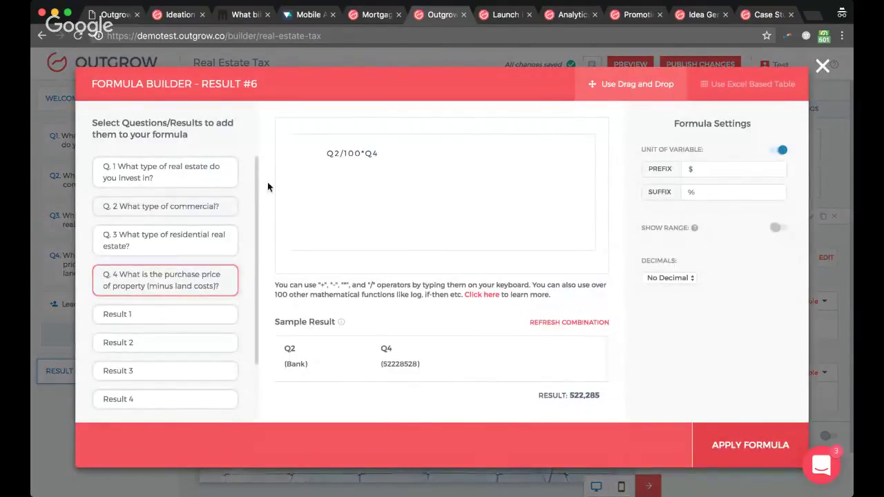
click(325, 154)
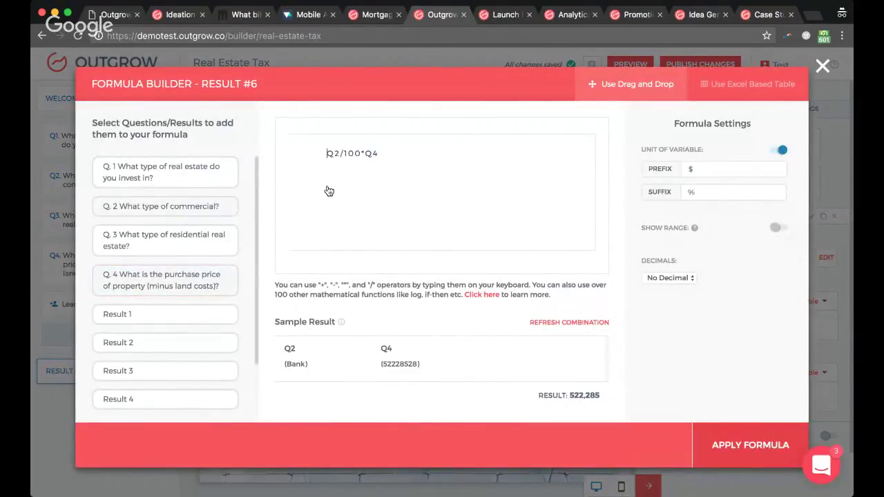
click(394, 164)
Step: Append +Q3/100*Q4 so Result 6 reads Q2/100*Q4+Q3/100*Q4
text(+)
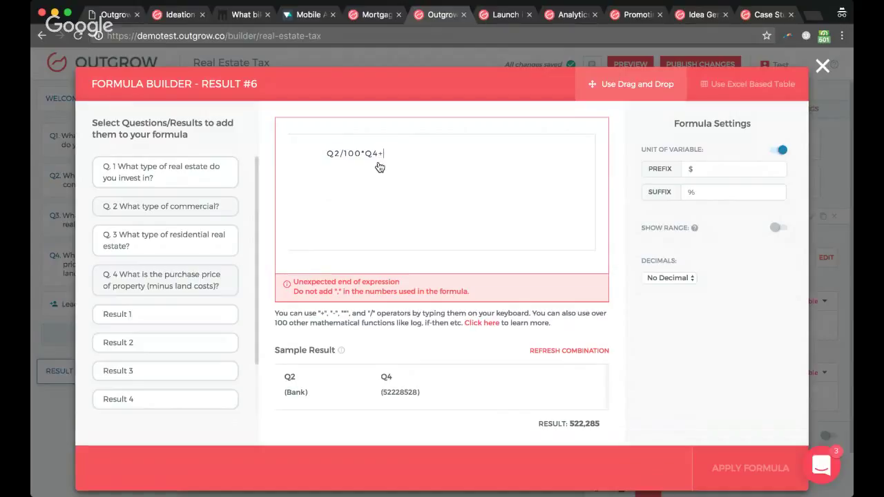
text(Q3)
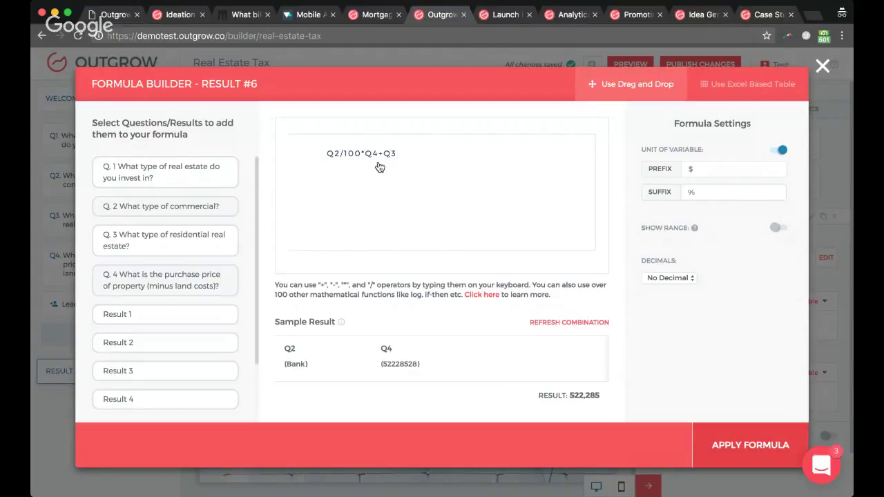
text(/100*Q)
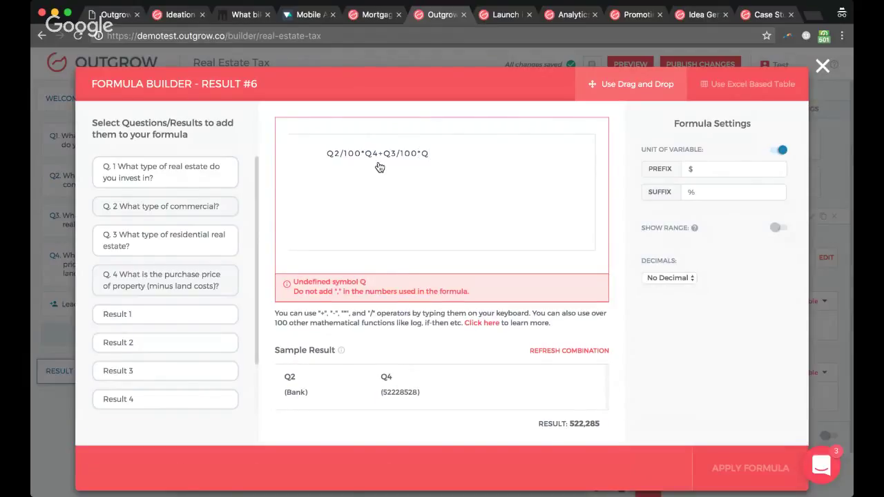
text(4)
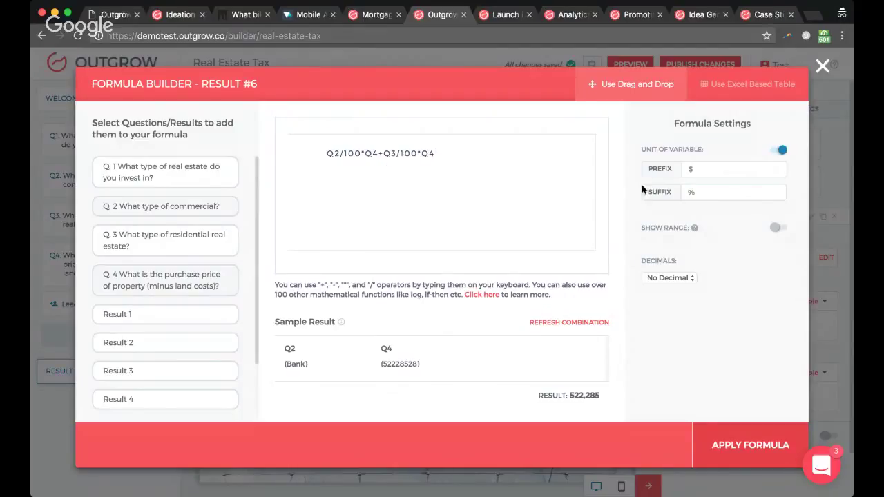
click(701, 174)
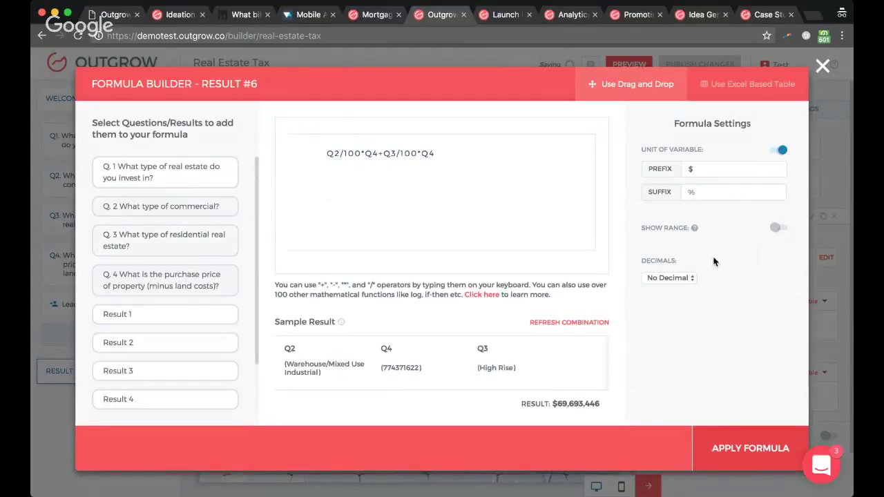
Step: Try a range display with bounds 10 and 10, switch it off, refresh the sample, and apply the formula
click(776, 228)
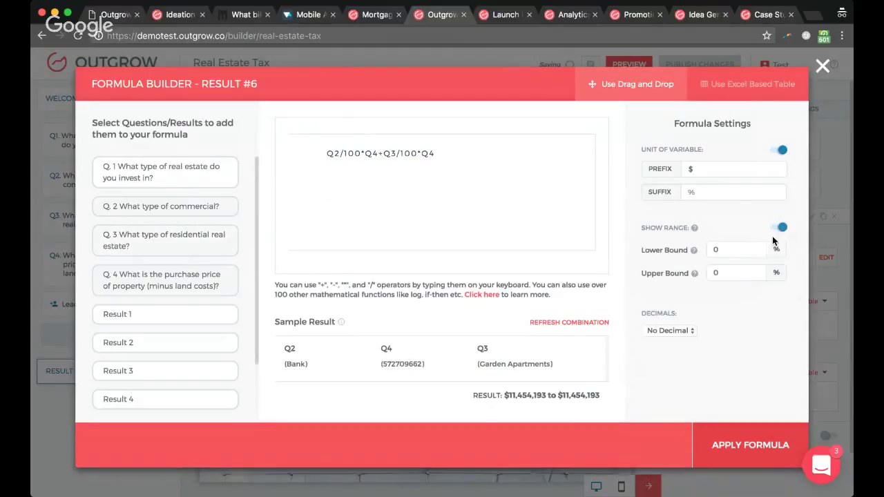
click(715, 250)
text(10)
click(715, 272)
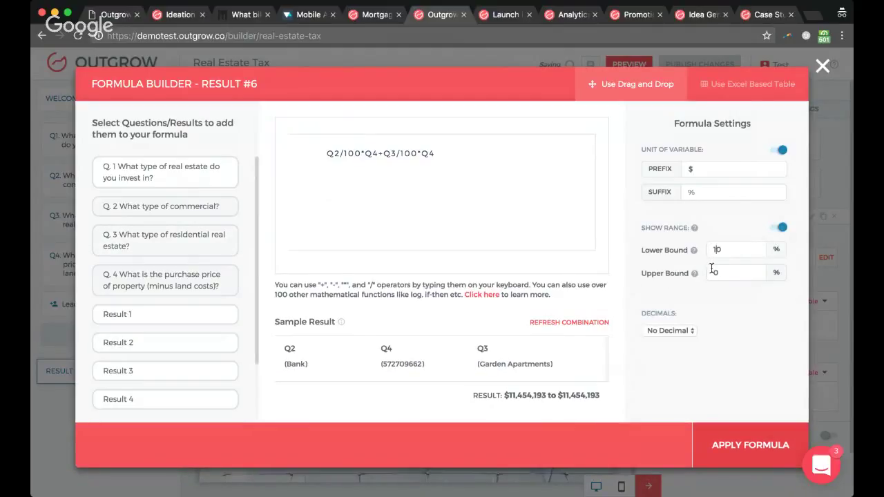
text(10)
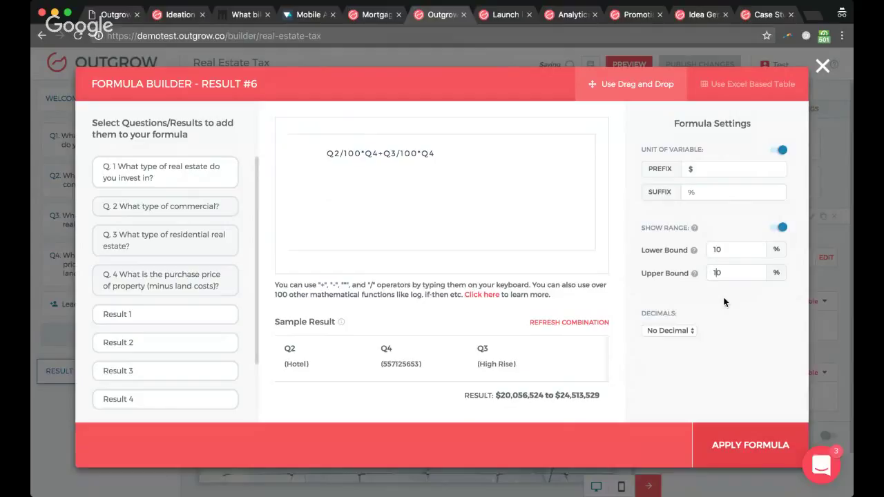
click(782, 230)
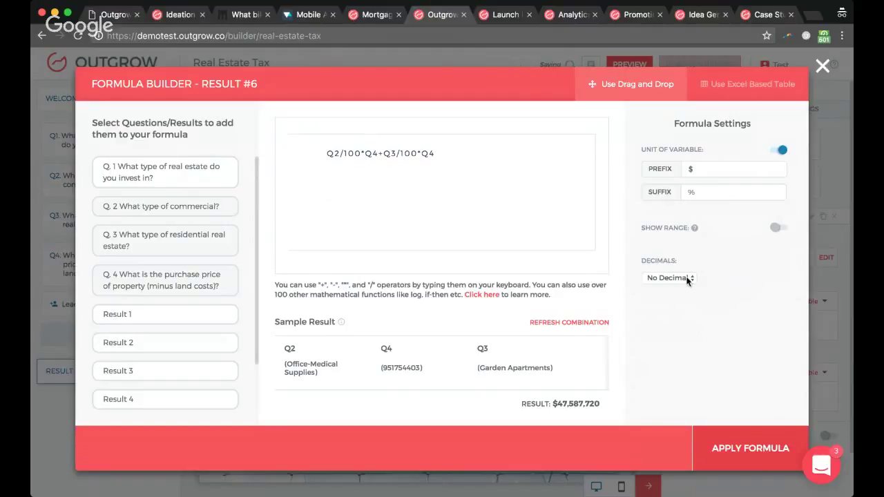
click(574, 322)
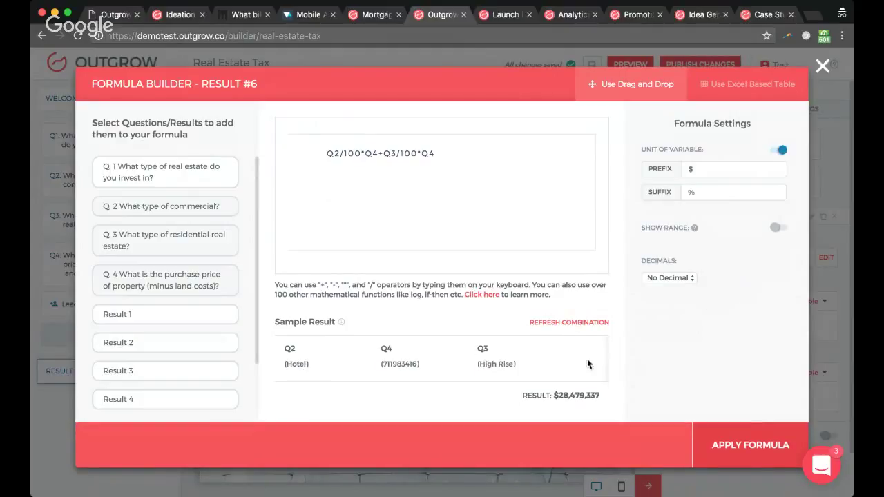
click(751, 445)
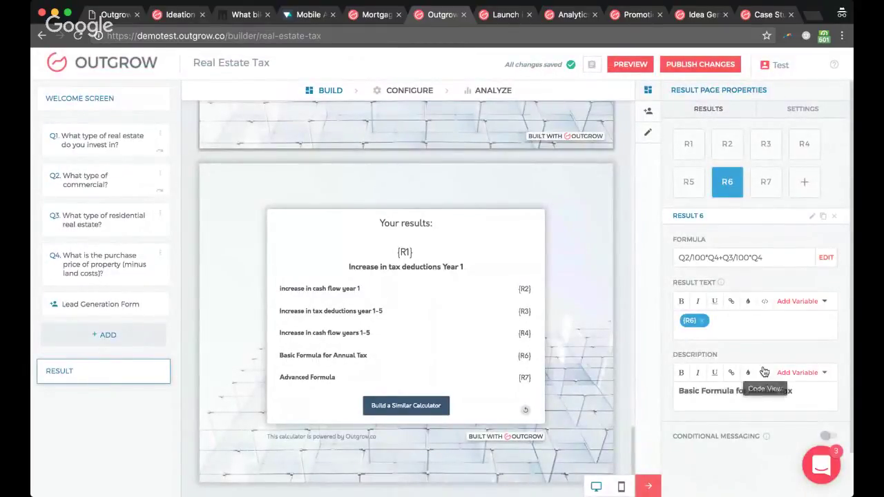
Step: Open Result 7's formula and change the condition from '<2' to '==1'
click(766, 187)
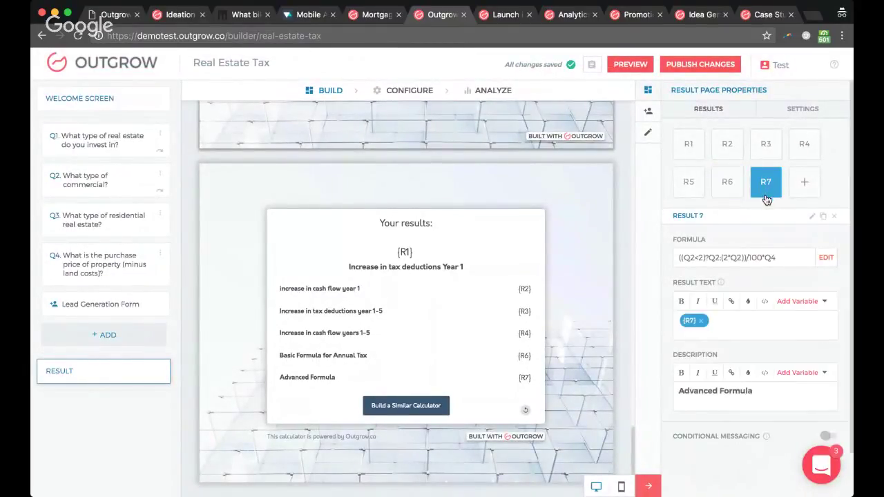
click(826, 258)
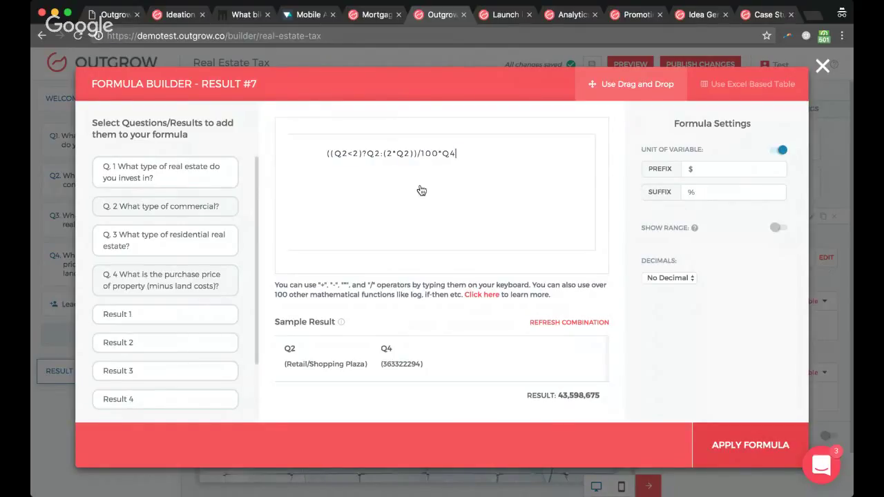
click(356, 160)
key(BackSpace)
text(=)
key(BackSpace)
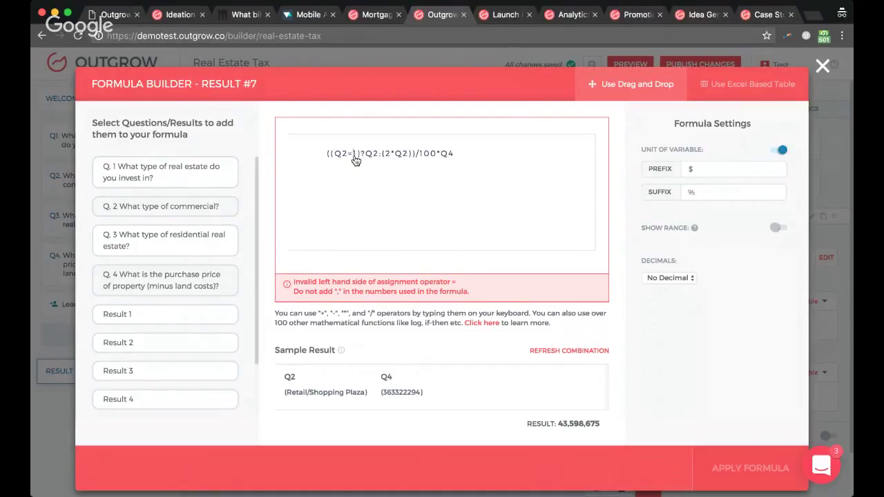
text(1)
click(354, 158)
text(=)
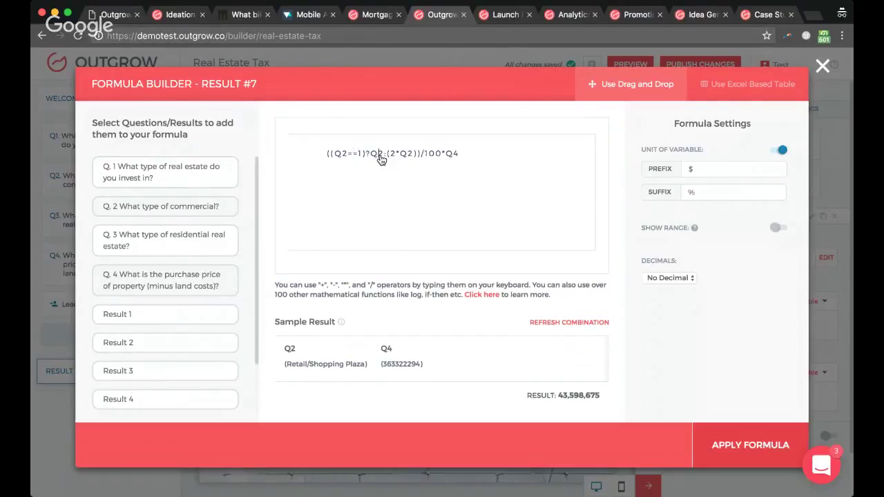
click(387, 159)
Step: Highlight the (Q2==1) condition, true value, separator and false value in turn to explain them
drag(367, 159, 330, 159)
click(384, 159)
drag(383, 159, 371, 160)
click(387, 161)
drag(388, 161, 385, 163)
click(391, 159)
drag(391, 159, 416, 161)
click(417, 161)
Step: Add a trailing + and replace the (2*Q2) false-branch value with 0
text(+)
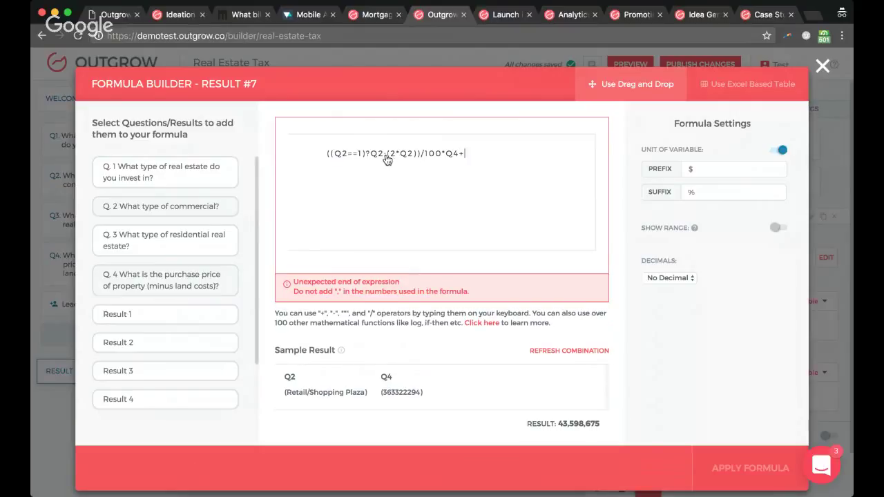
drag(388, 159, 416, 162)
key(BackSpace)
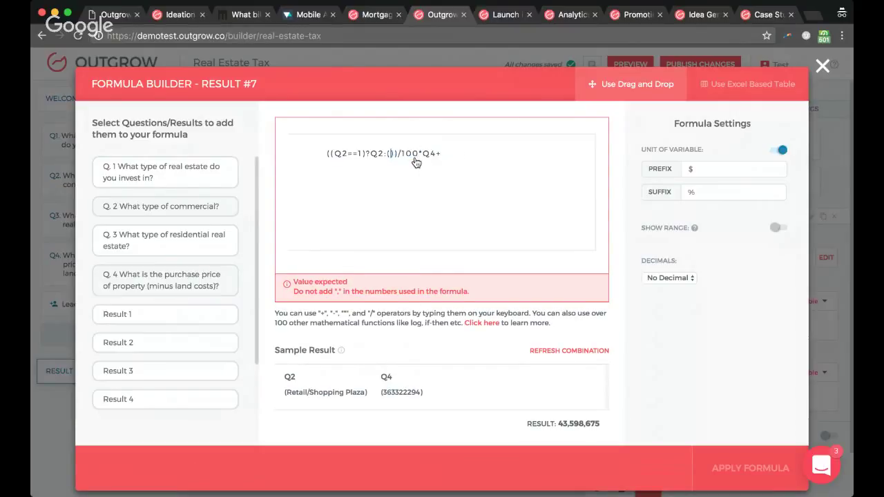
text(0)
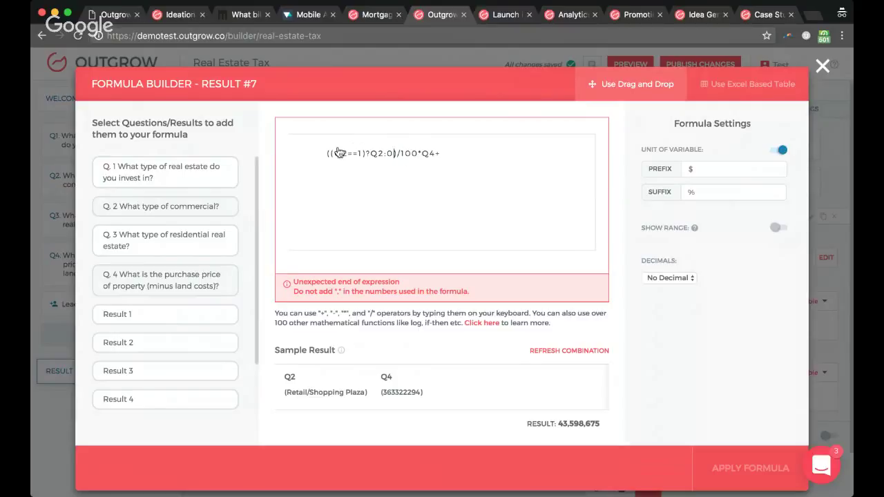
Step: Copy the ((Q2==1)?Q2:0)/100*Q4 term and paste it after the plus
drag(330, 153, 436, 156)
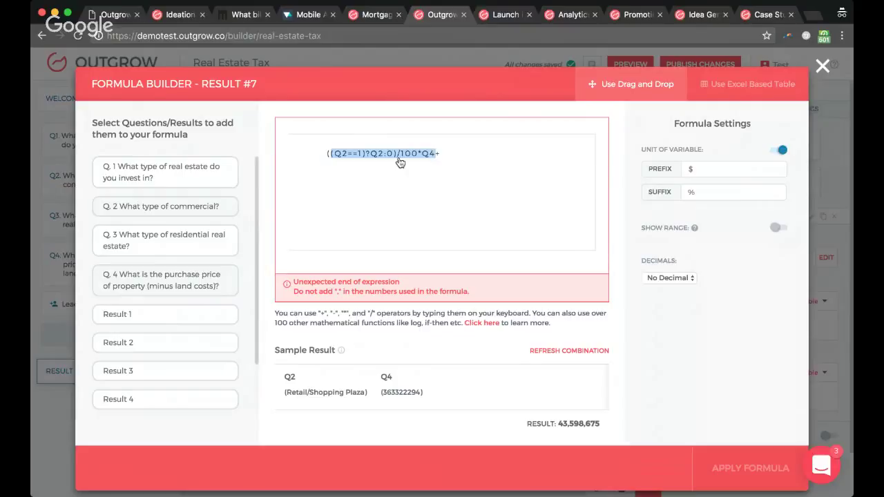
click(449, 159)
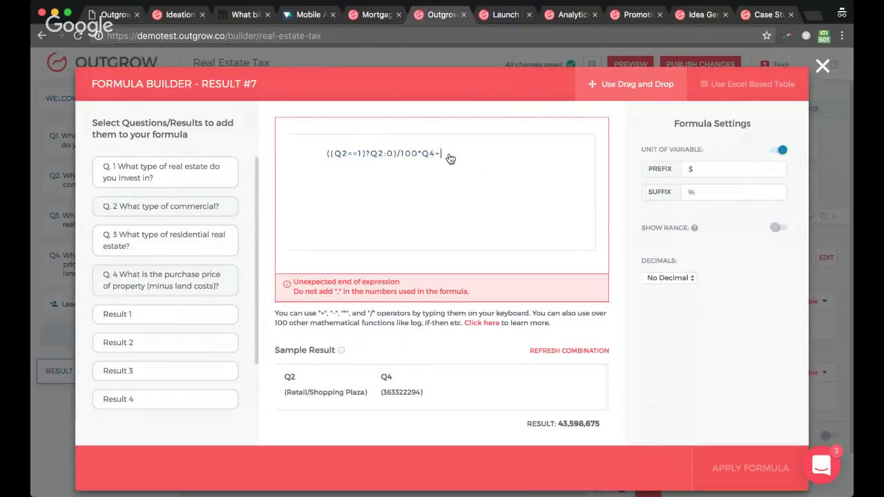
text(()
drag(328, 153, 440, 156)
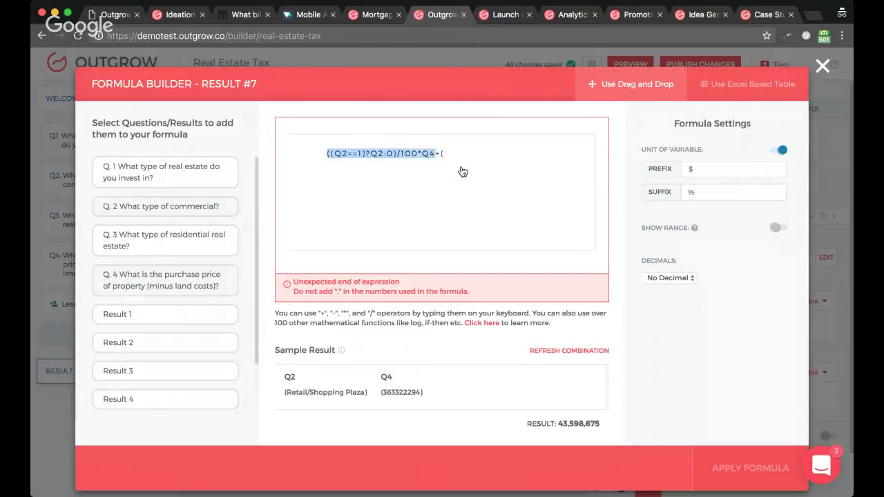
key(ctrl+c)
click(454, 159)
key(BackSpace)
key(ctrl+v)
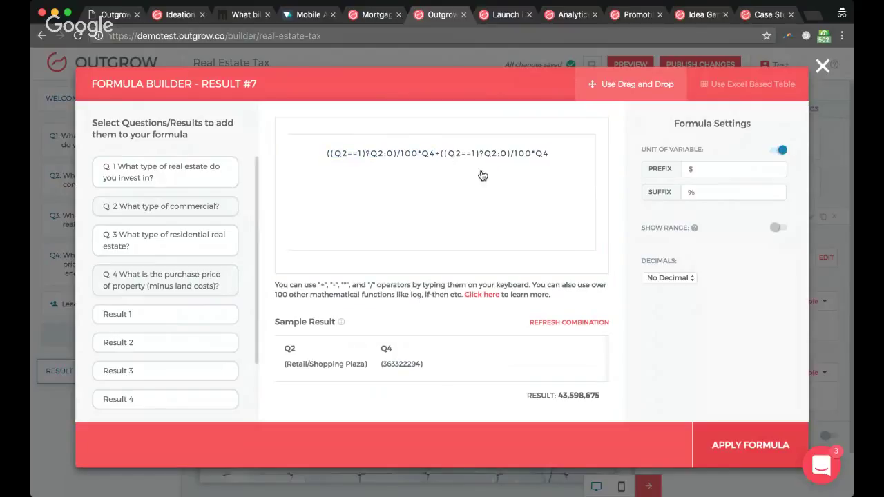
Step: Change the pasted term to ((Q2==2)?(3*Q2):0)/100*Q4
click(477, 154)
key(BackSpace)
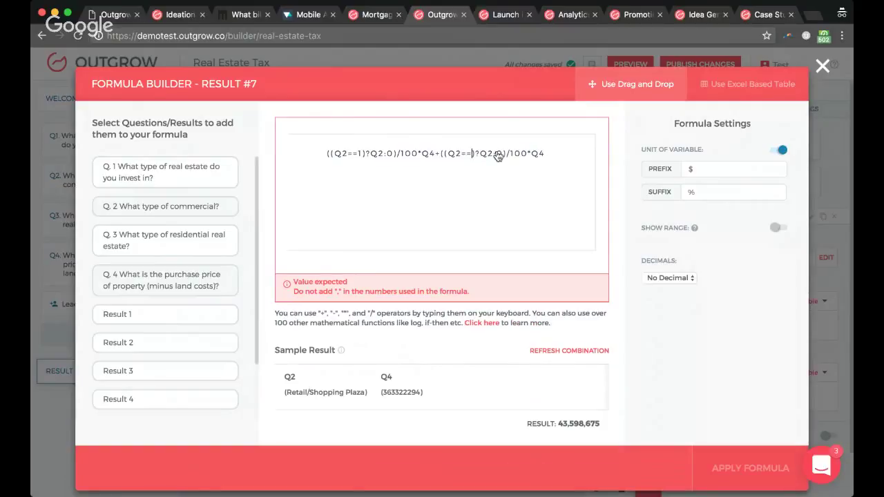
text(2)
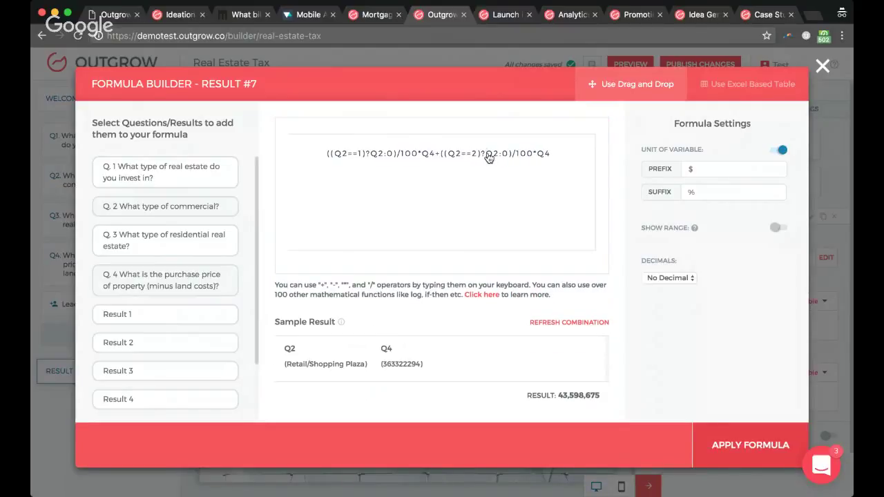
click(488, 158)
text((3*)
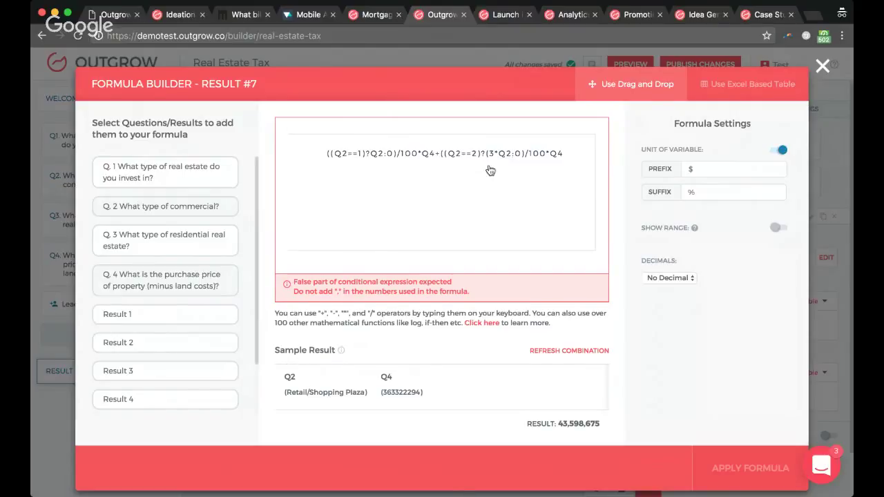
key(Right)
key(Right)
text())
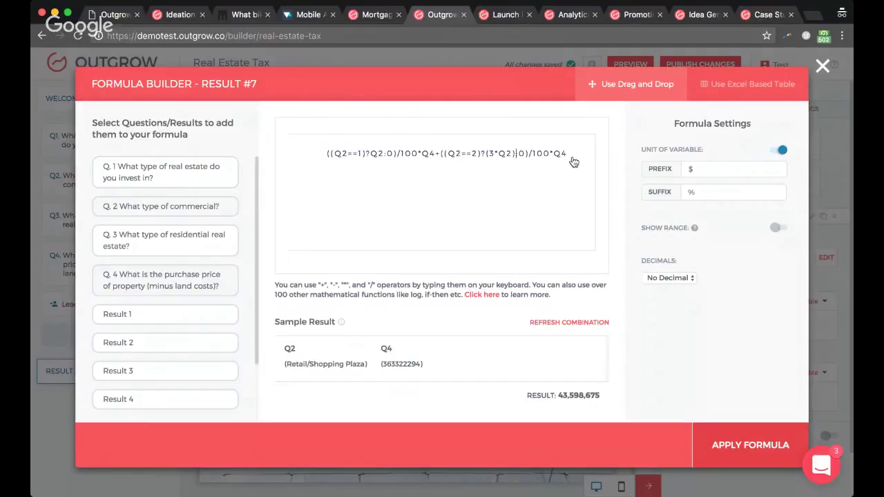
Step: Point out the (3*Q2) and 0 values in the second term, then apply Result 7's formula
double_click(522, 158)
click(488, 159)
drag(488, 159, 515, 161)
click(522, 159)
double_click(522, 159)
click(565, 156)
click(723, 444)
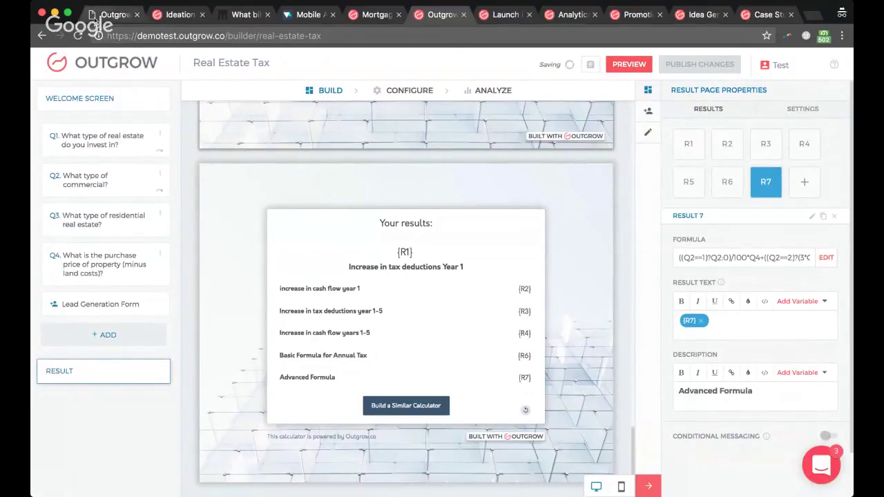
click(114, 14)
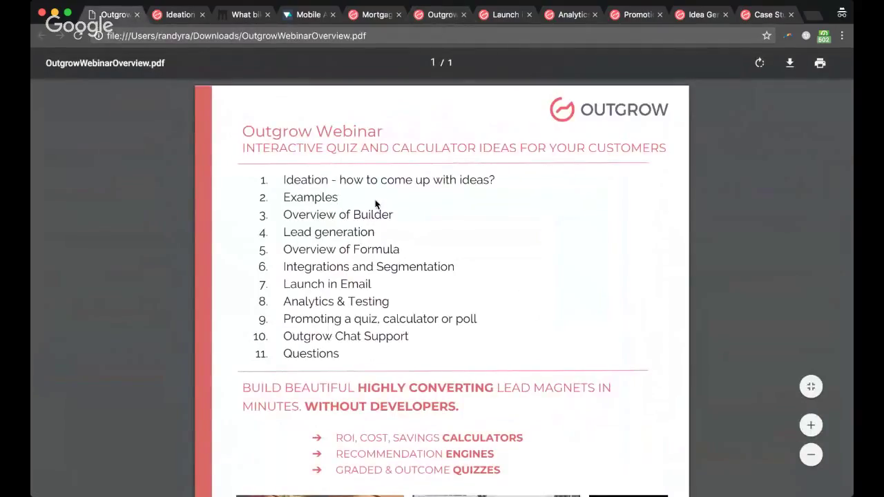
Step: Point out the agenda's Integrations and Segmentation item, check the builder tab, then return to the webinar PDF
drag(283, 266, 432, 275)
click(432, 275)
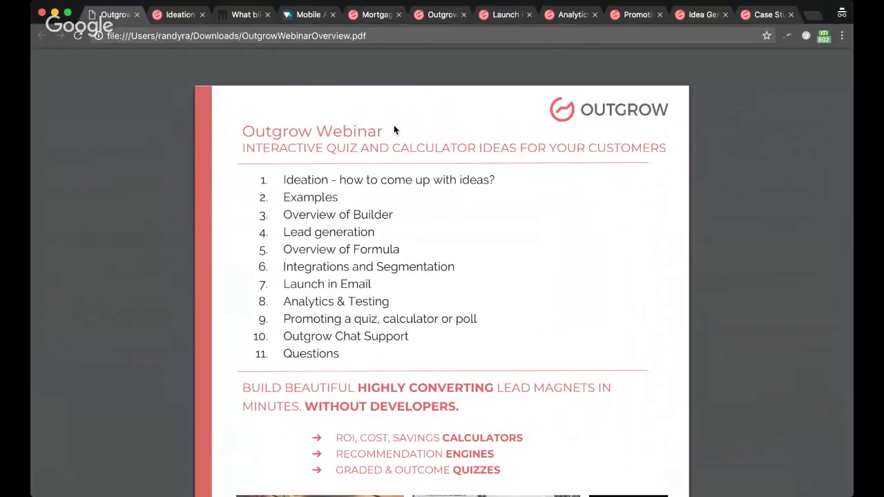
click(436, 20)
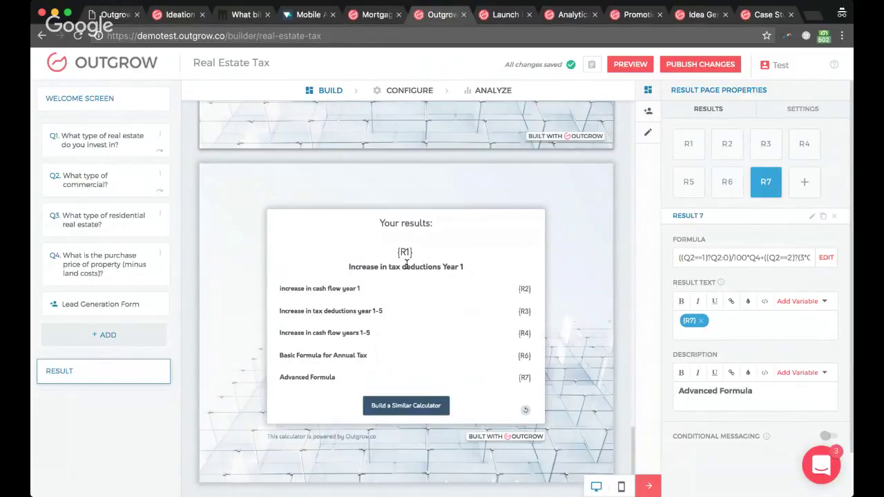
click(100, 14)
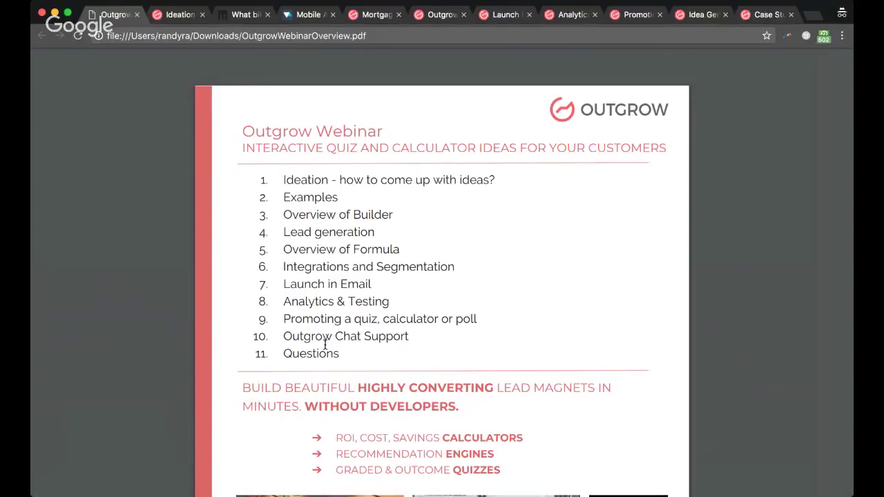
Step: Switch to the Outgrow builder showing the Real Estate Tax results page with seven results
click(438, 15)
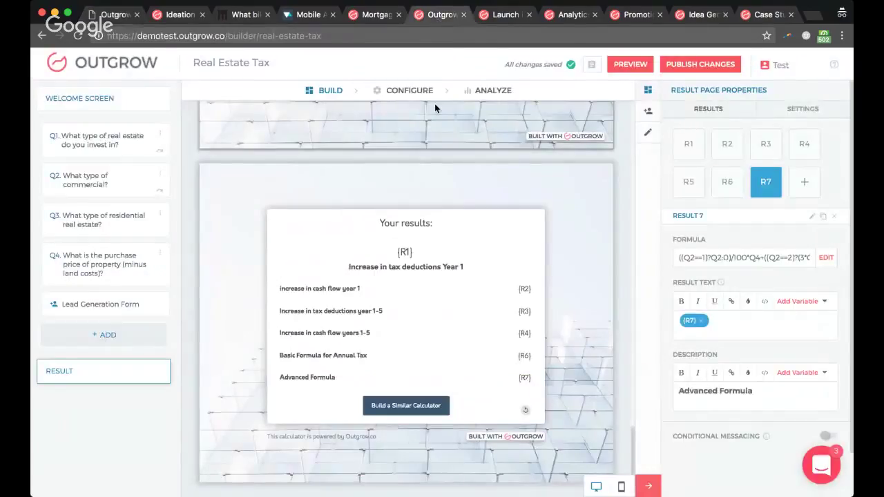
Step: Open the Real Estate Tax calculator's Configure > Integrations settings
click(409, 90)
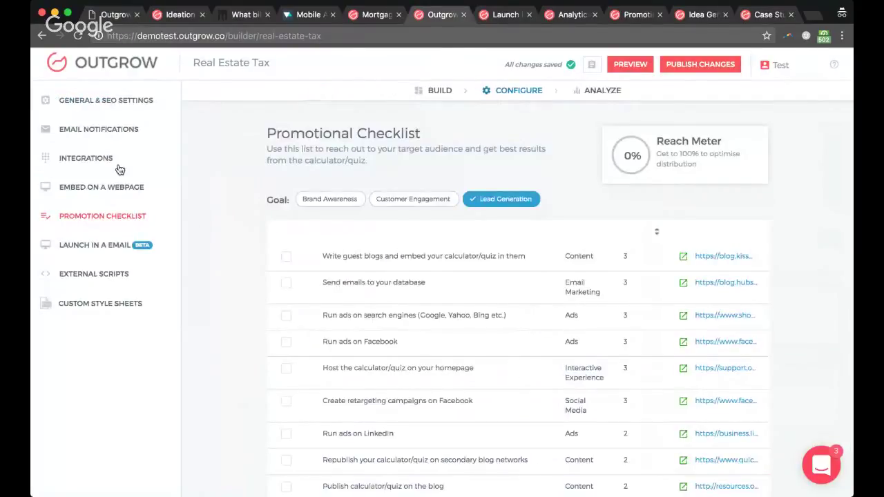
click(105, 164)
scroll(350, 357, down, 1)
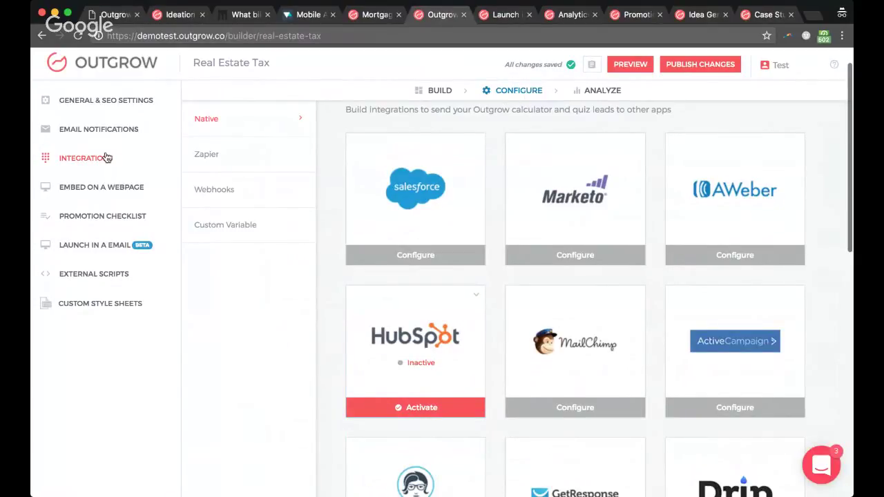
Step: Activate the HubSpot integration and review its unmapped Map Fields list through Result 7
click(392, 412)
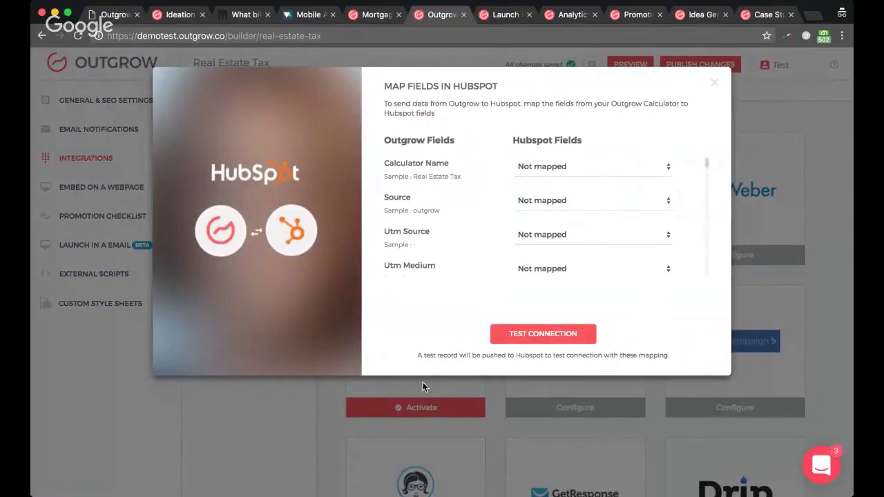
scroll(438, 201, down, 4)
scroll(438, 205, down, 10)
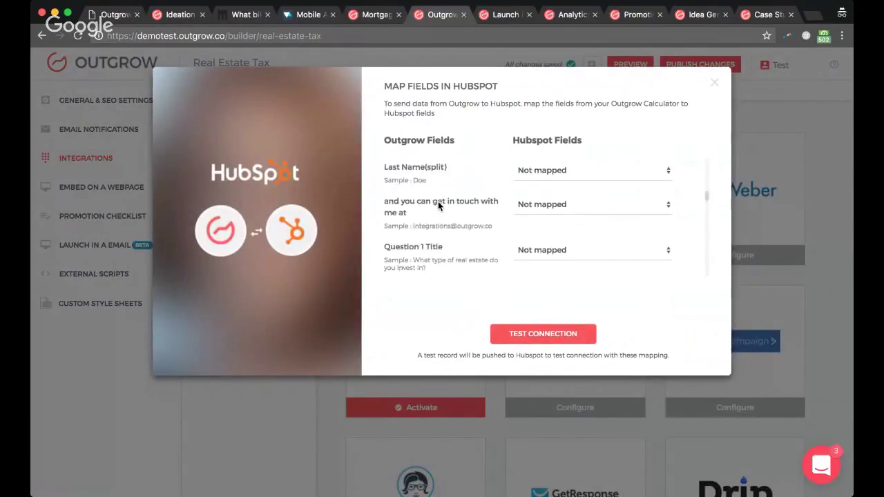
scroll(438, 206, down, 4)
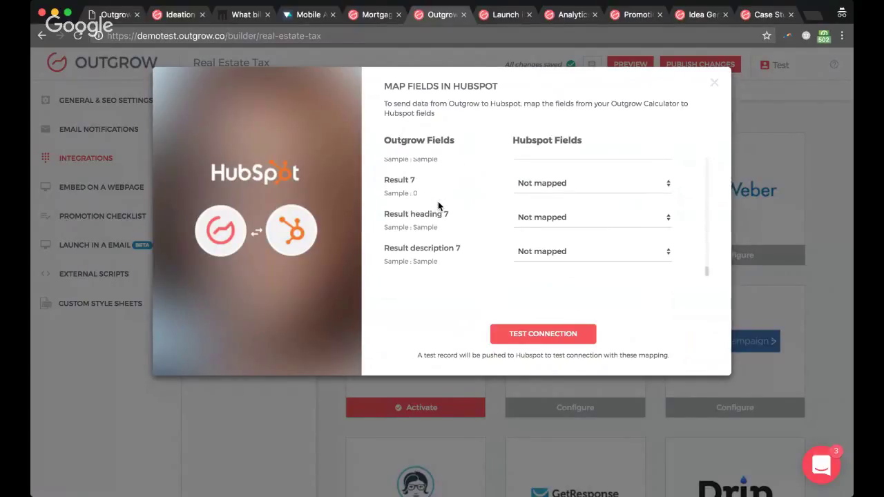
scroll(438, 203, up, 15)
scroll(437, 205, up, 12)
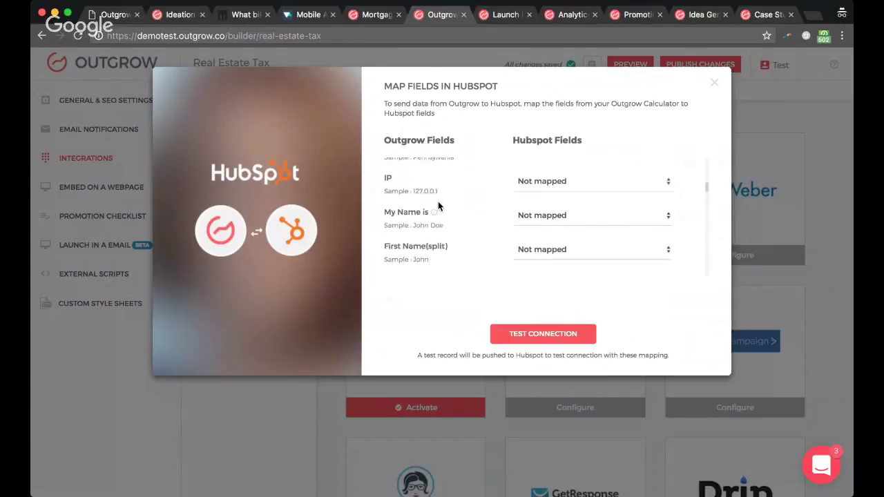
scroll(438, 213, up, 4)
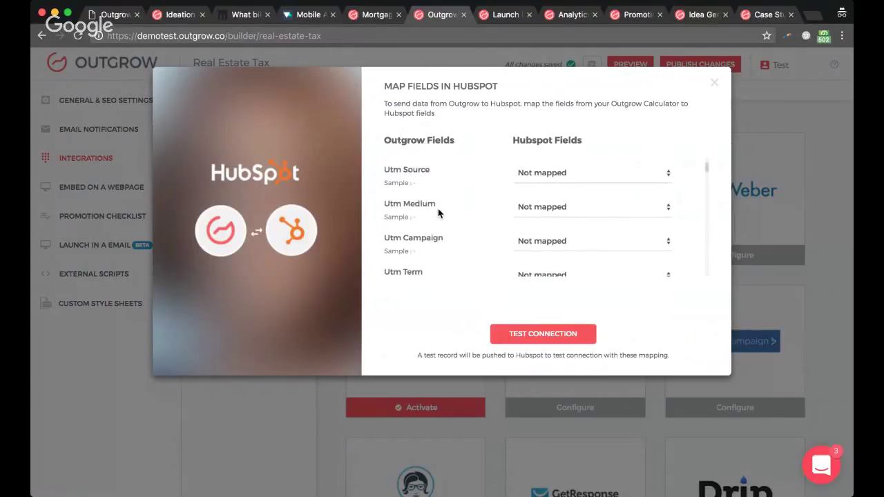
Step: Map Utm Source to HubSpot's Lead Source field instead of Lead Score
click(528, 237)
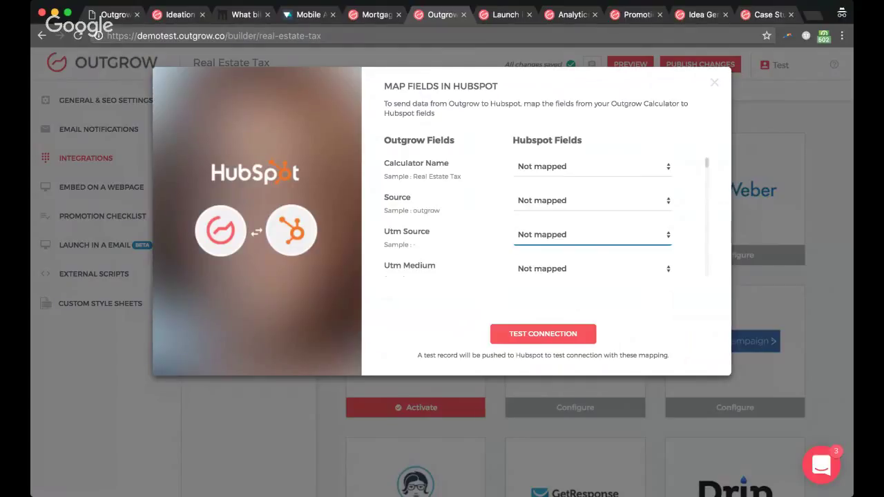
click(538, 369)
click(557, 230)
click(529, 267)
Step: Map the City field to HubSpot's City field
scroll(507, 254, down, 1)
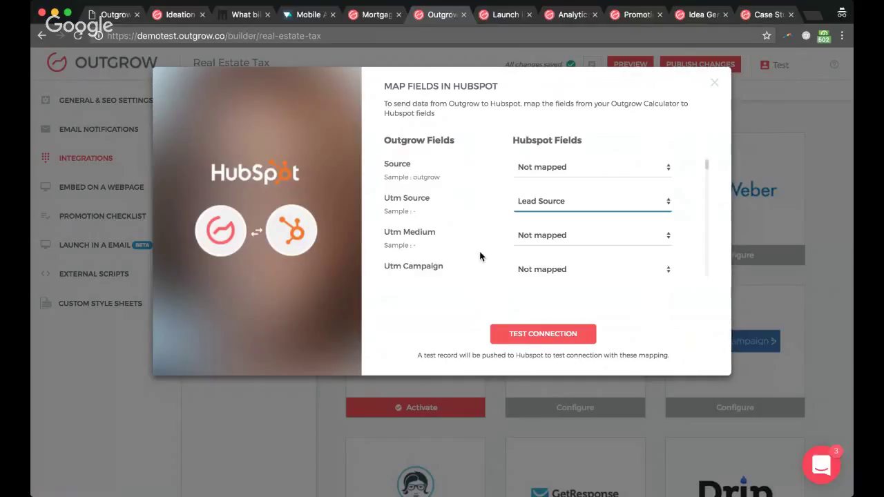
scroll(480, 257, down, 2)
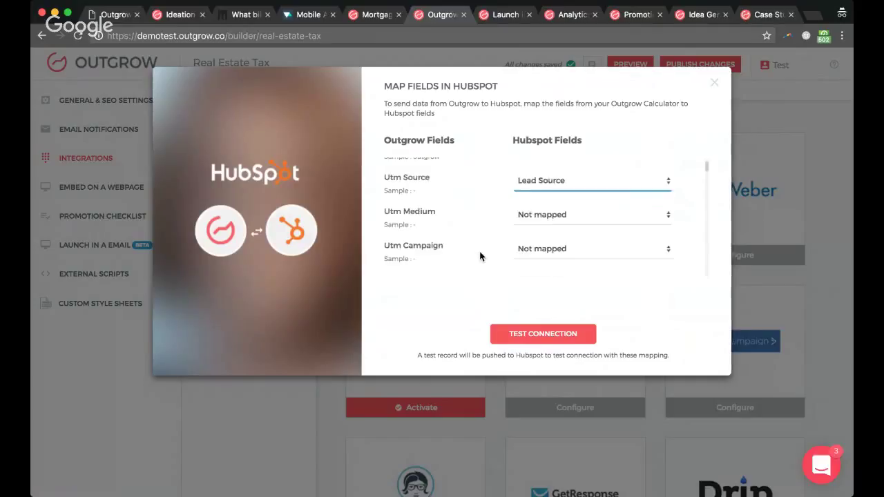
scroll(480, 256, down, 4)
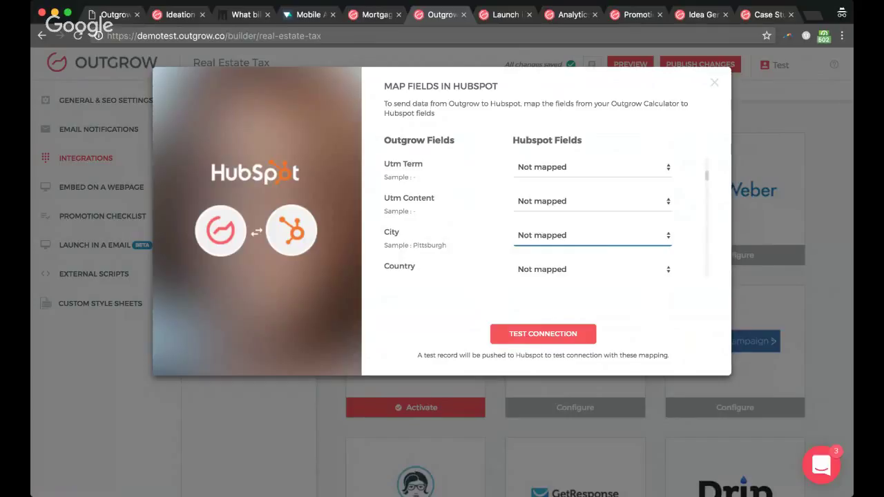
text(city)
scroll(416, 254, down, 5)
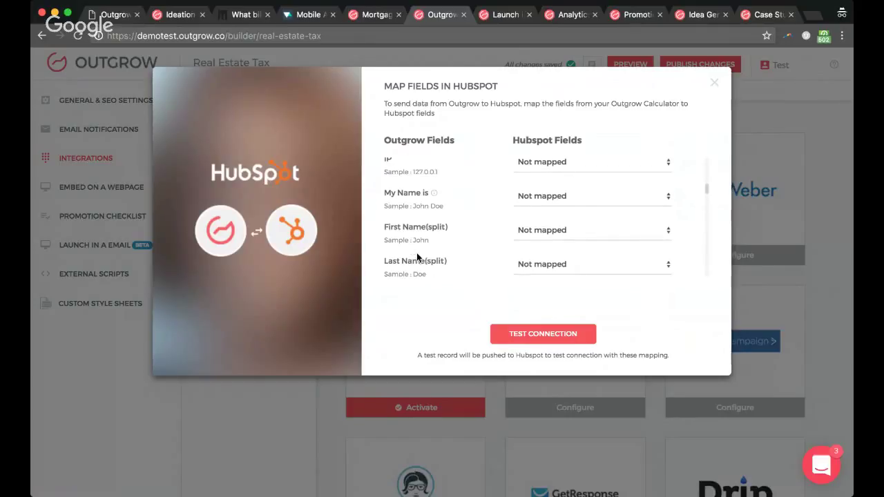
scroll(416, 254, down, 5)
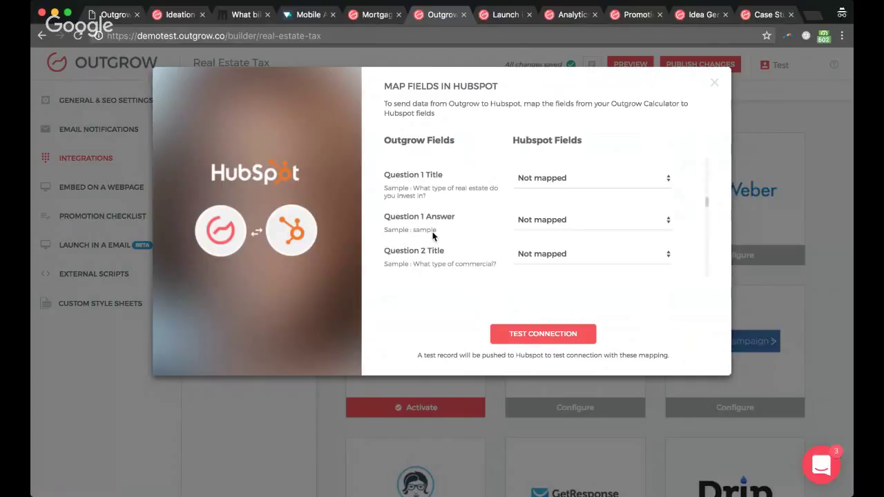
Step: Map Question 1 Answer to HubSpot's Q1answer field
click(549, 230)
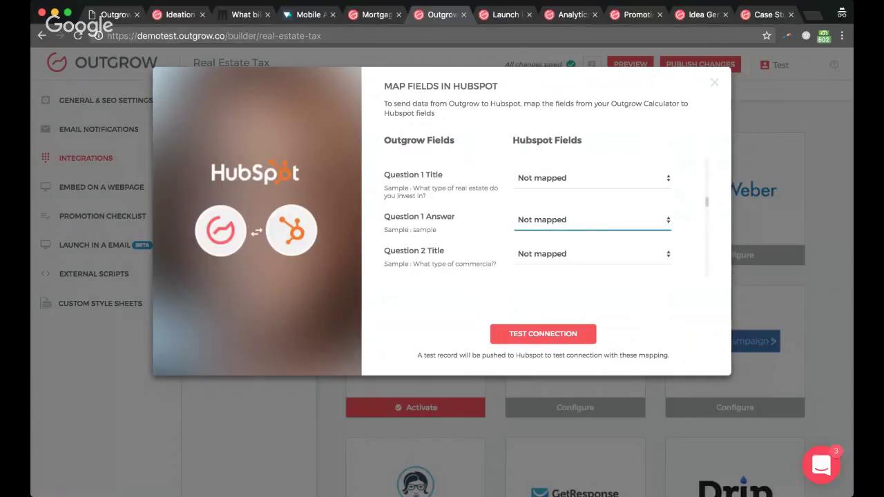
click(393, 219)
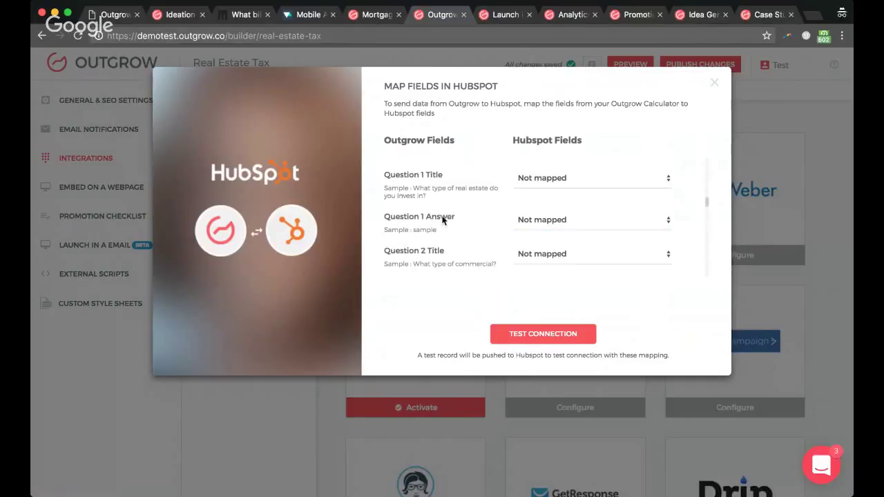
click(555, 217)
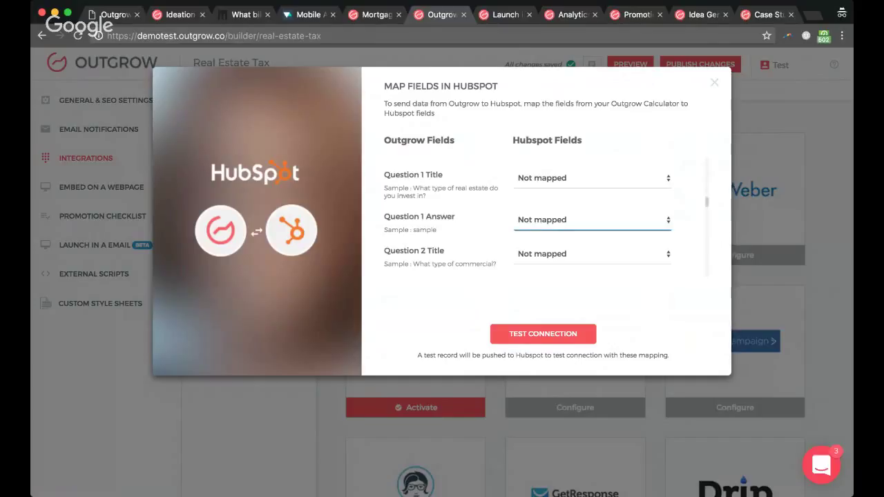
click(529, 267)
scroll(479, 247, up, 10)
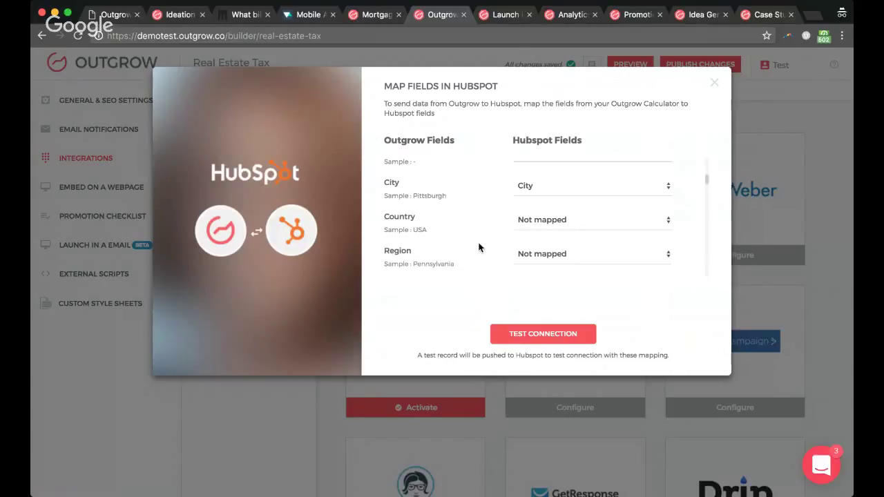
Step: Close the HubSpot mapping, scan the integrations grid, and return to OutgrowWebinarOverview.pdf
click(715, 84)
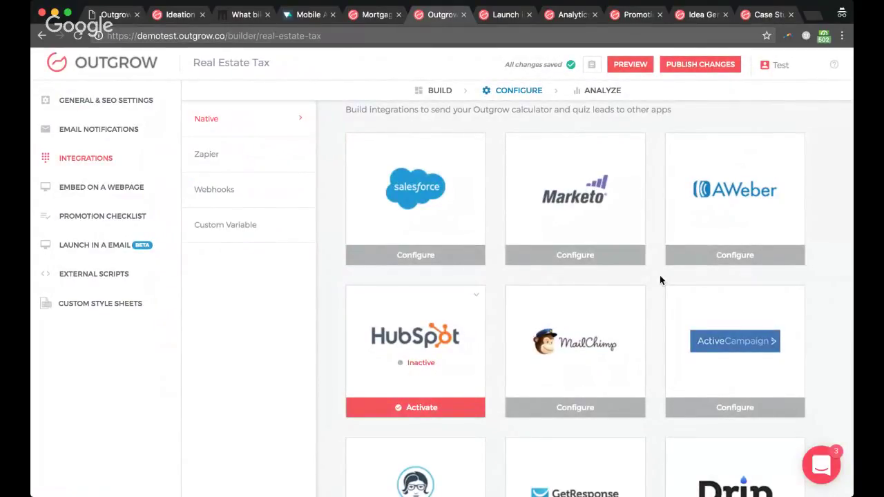
scroll(660, 280, down, 10)
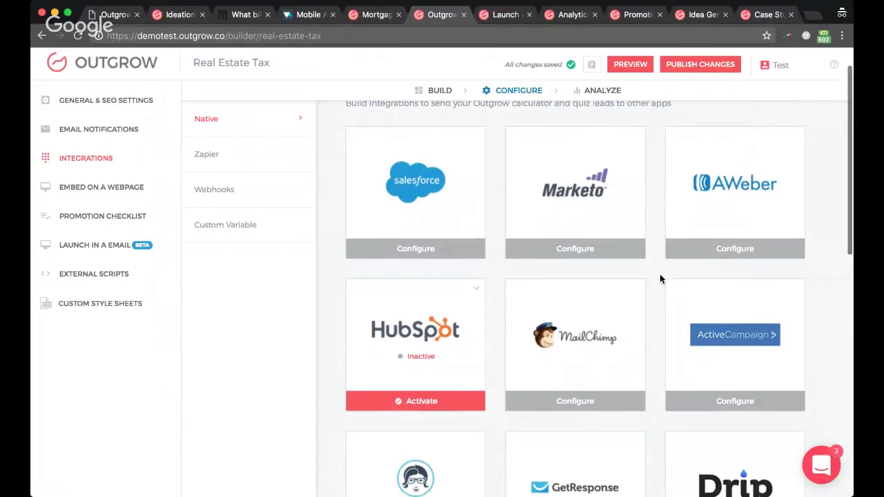
scroll(660, 277, down, 3)
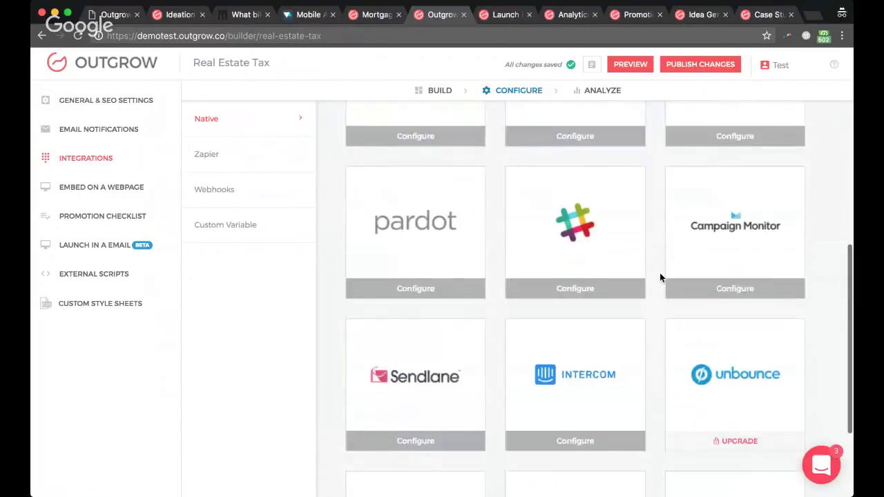
scroll(659, 278, down, 3)
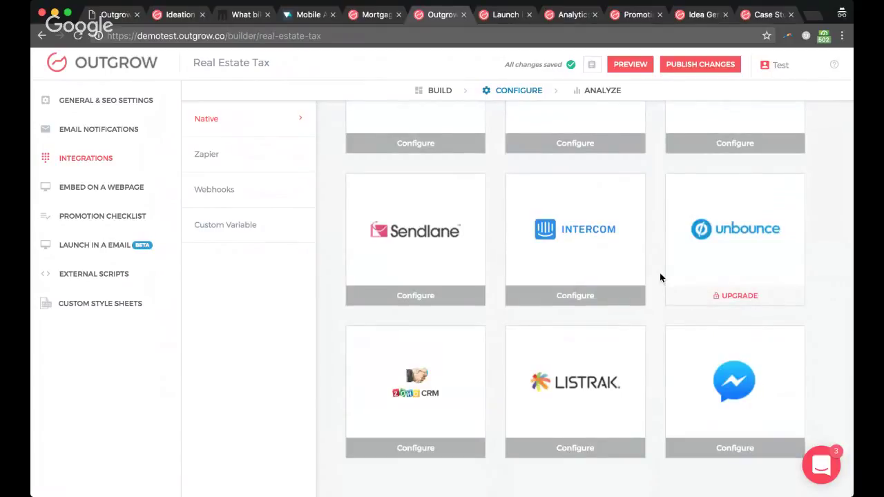
scroll(660, 277, up, 10)
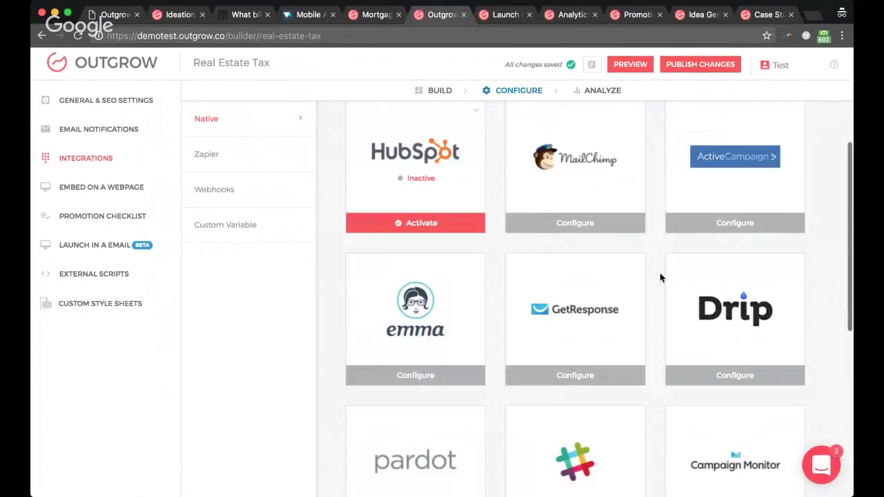
scroll(659, 277, up, 5)
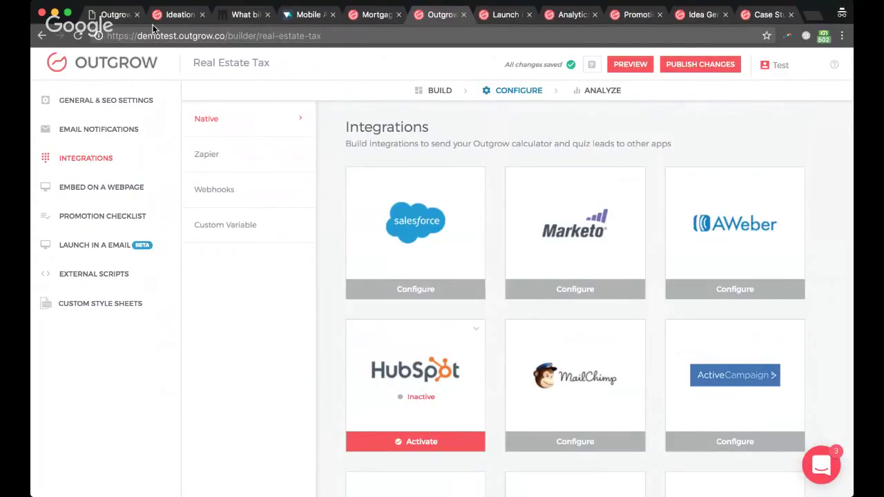
click(104, 16)
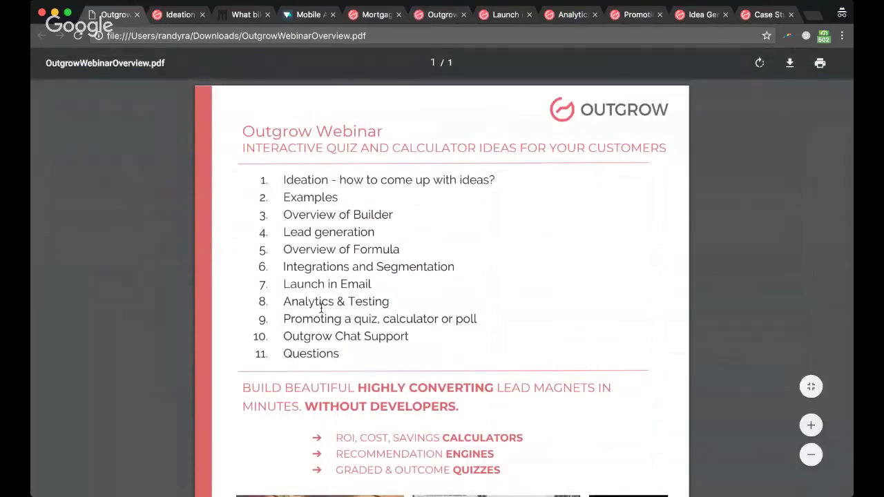
Step: Highlight the Integrations and Segmentation agenda item, then view the Launch in an Email help article
drag(304, 272, 381, 268)
click(327, 286)
click(490, 17)
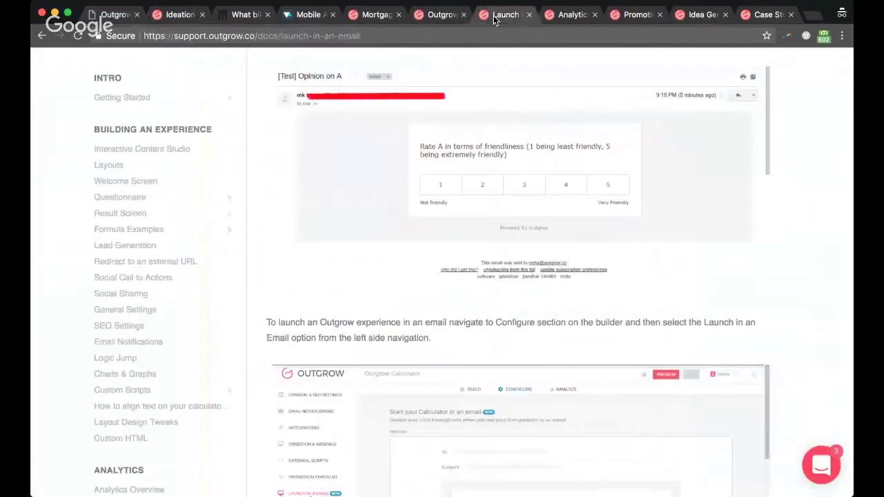
scroll(483, 208, up, 1)
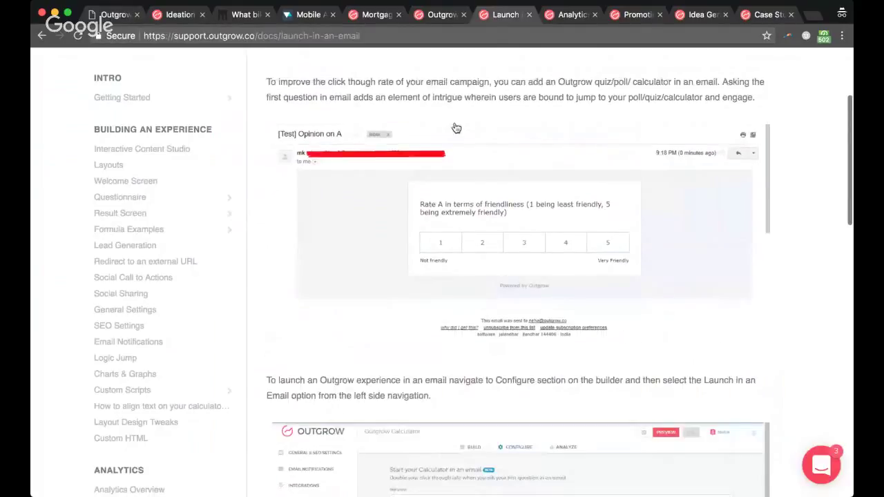
Step: Open the Real Estate Tax calculator's Launch in an Email page and scroll its HTML code
click(439, 14)
click(121, 248)
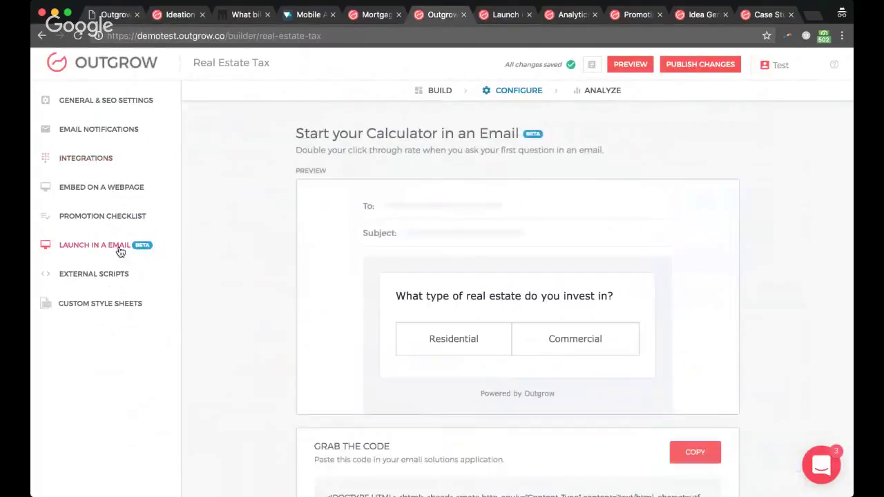
scroll(296, 353, down, 1)
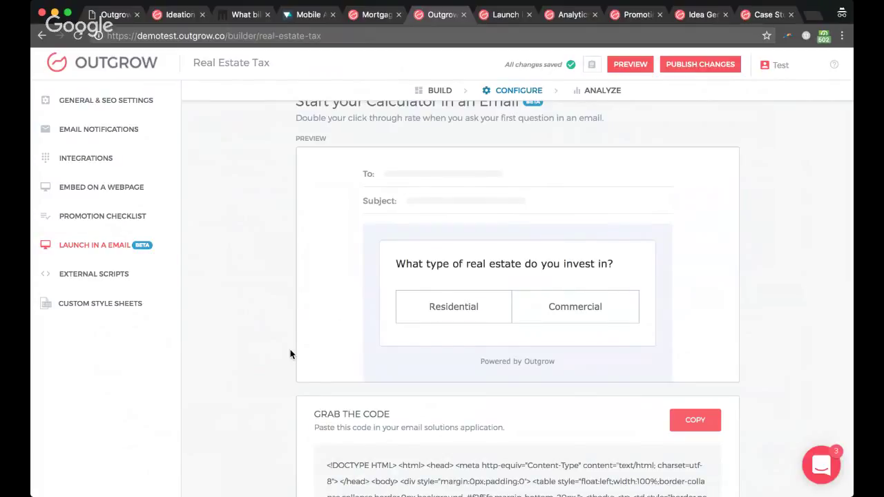
scroll(290, 354, down, 5)
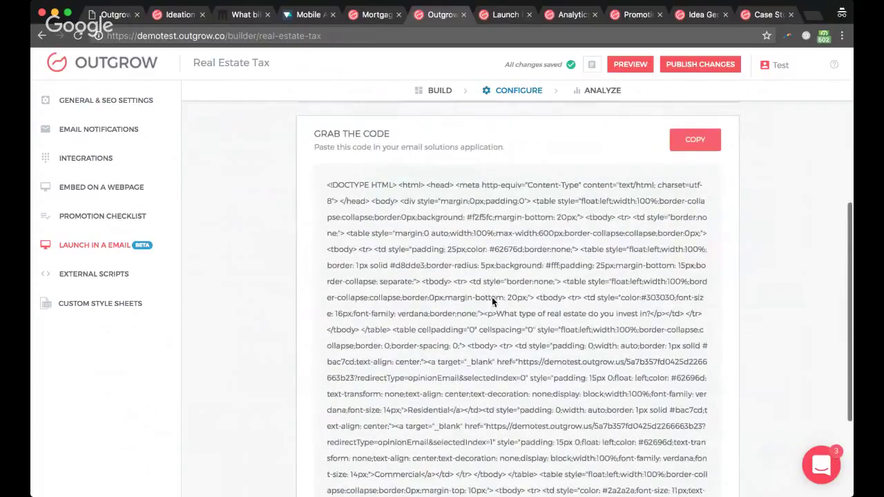
scroll(492, 297, up, 4)
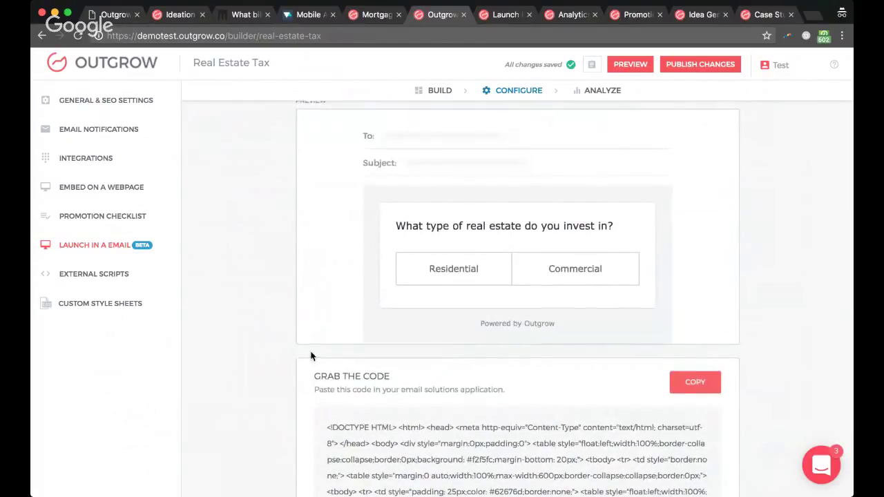
scroll(311, 356, up, 1)
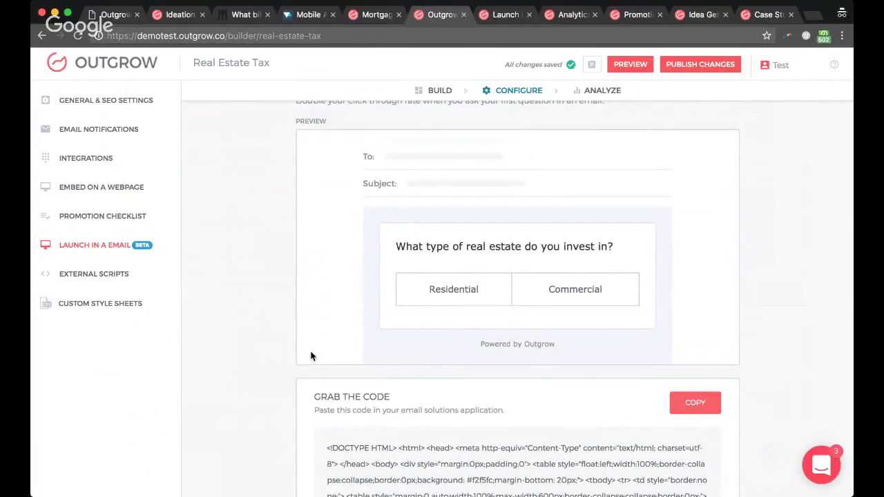
Step: Scroll through the Launch in an Email docs article and back, then show OutgrowWebinarOverview.pdf
click(492, 17)
scroll(411, 314, down, 5)
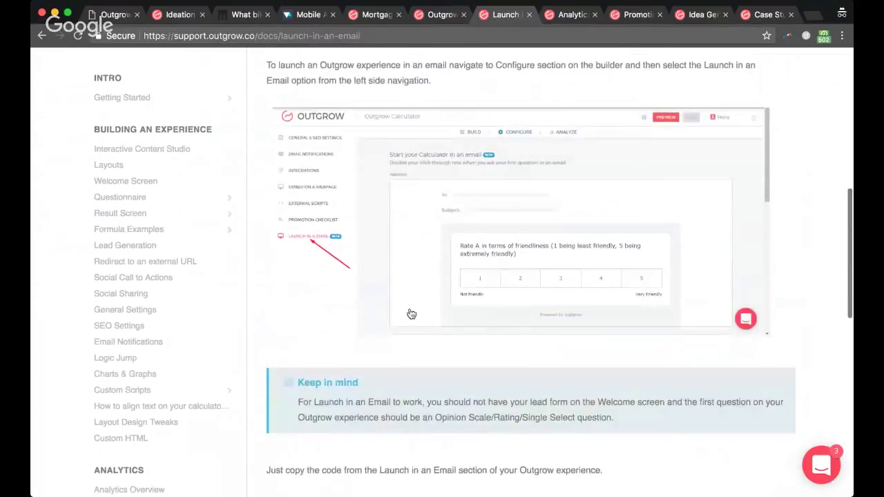
scroll(558, 290, down, 7)
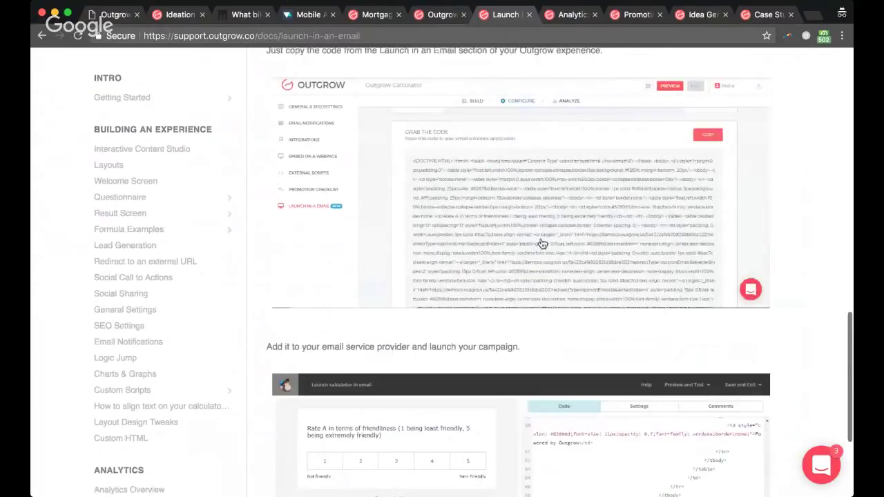
scroll(543, 242, down, 3)
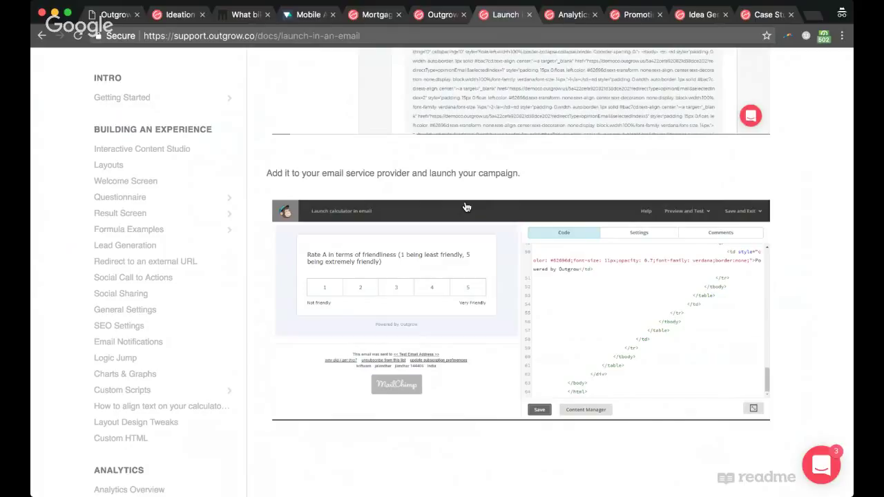
scroll(466, 208, down, 1)
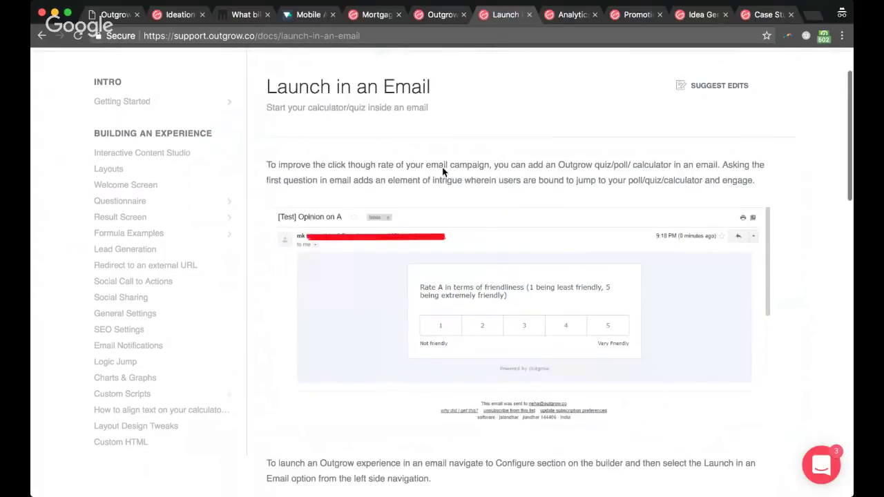
scroll(442, 168, up, 3)
scroll(442, 167, up, 8)
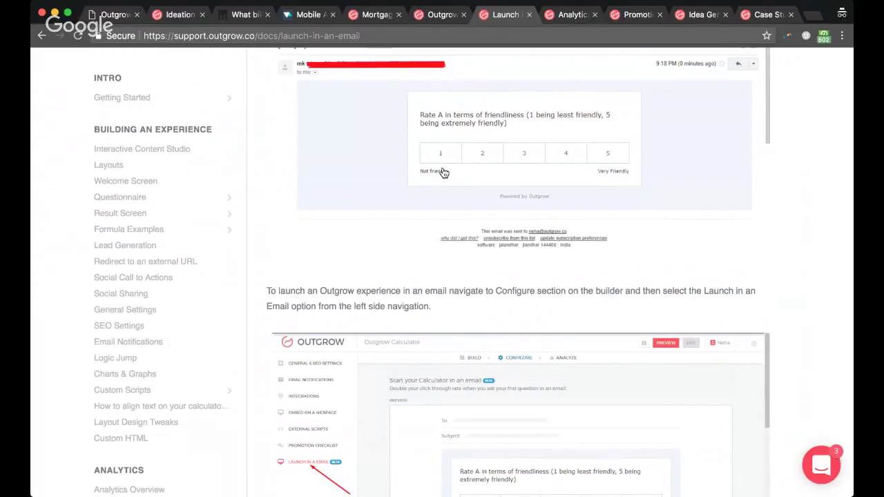
scroll(391, 291, up, 4)
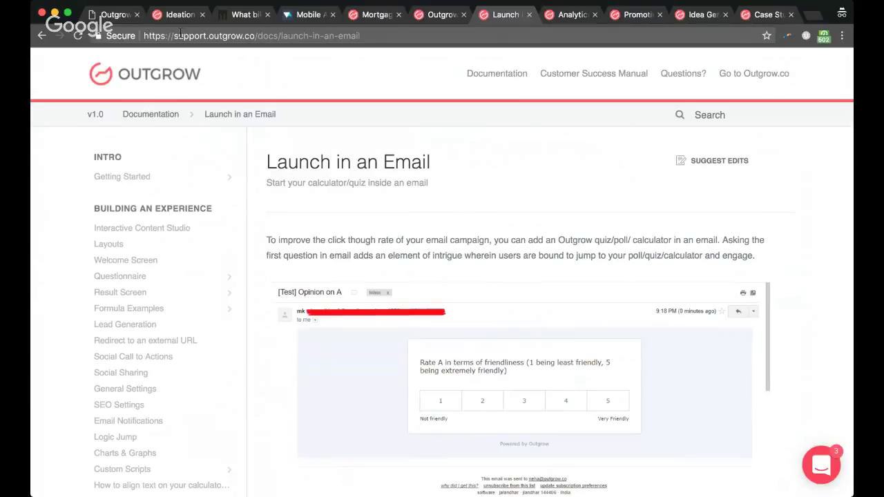
click(105, 16)
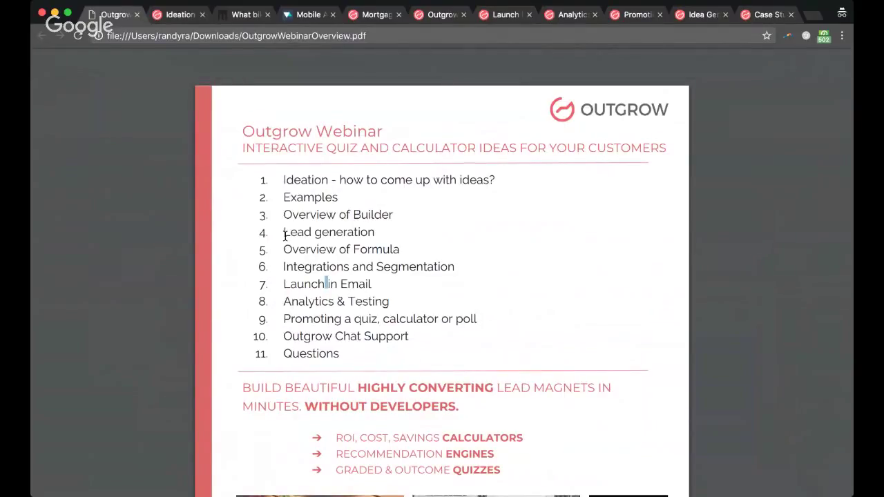
Step: Highlight agenda item 8, 'Analytics & Testing', in the webinar overview PDF
drag(284, 302, 388, 309)
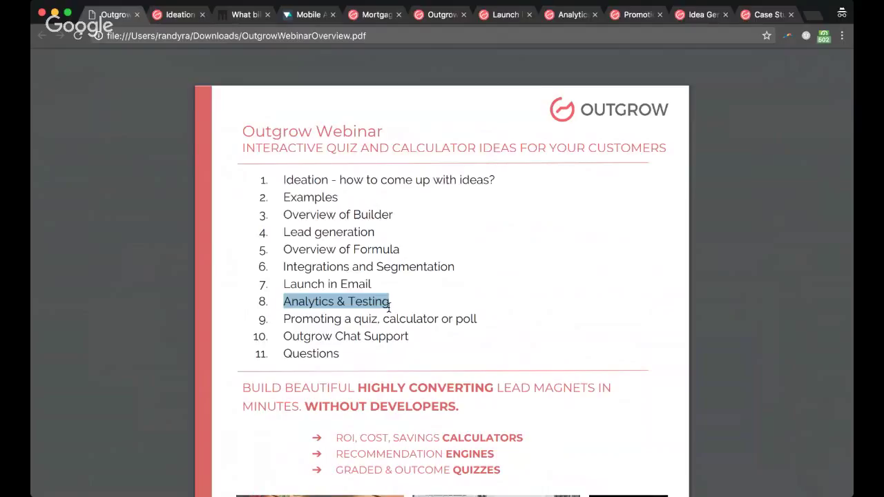
Step: Scroll the Launch in an Email guide, then return to the PDF and deselect Analytics & Testing
click(494, 19)
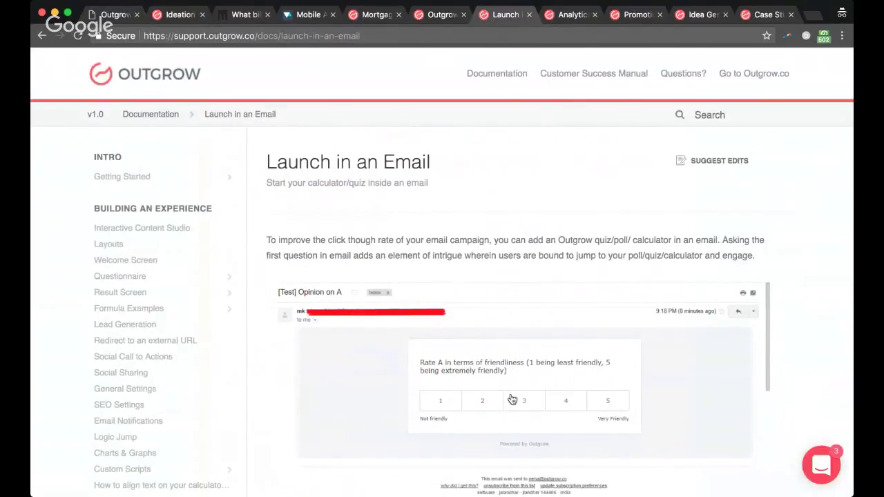
scroll(512, 400, down, 1)
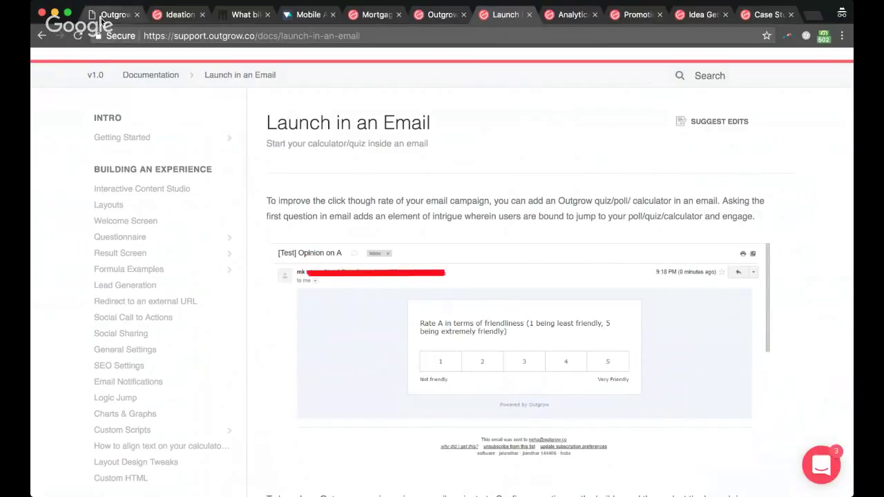
click(101, 17)
click(366, 300)
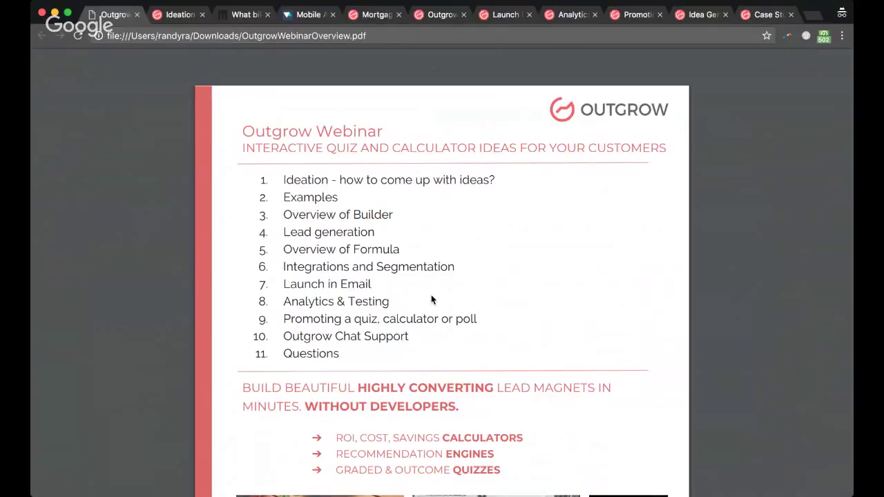
Step: Read through the Analytics Overview help article
click(564, 20)
scroll(518, 273, down, 1)
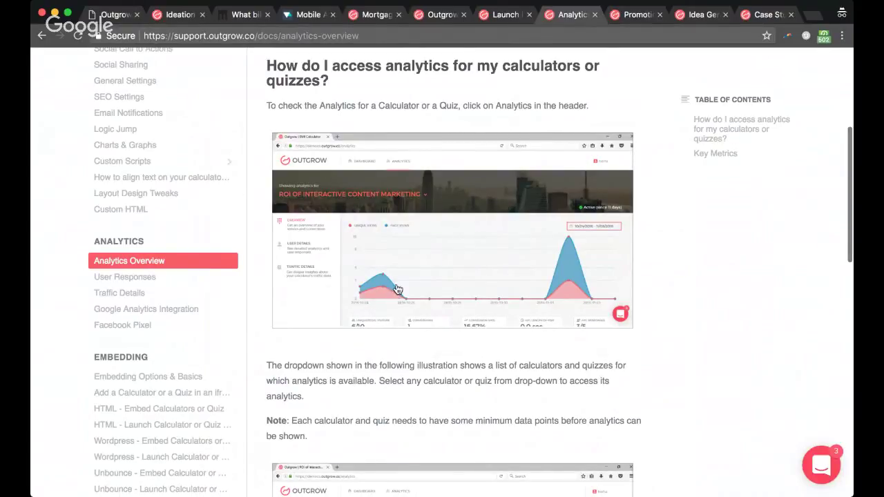
scroll(600, 257, down, 4)
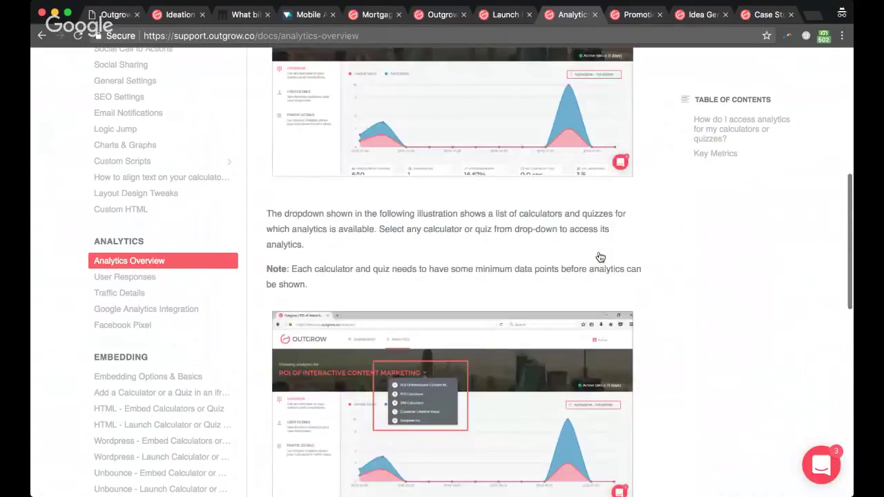
scroll(600, 257, down, 3)
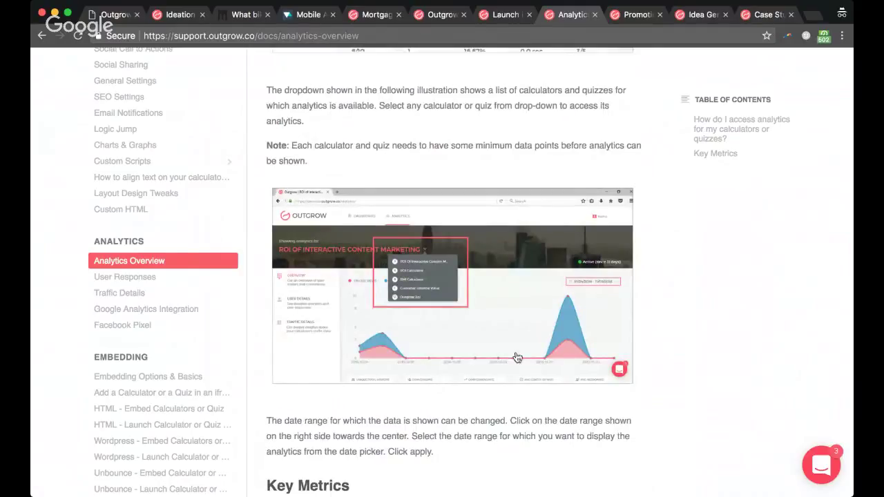
scroll(555, 316, down, 2)
scroll(496, 394, down, 4)
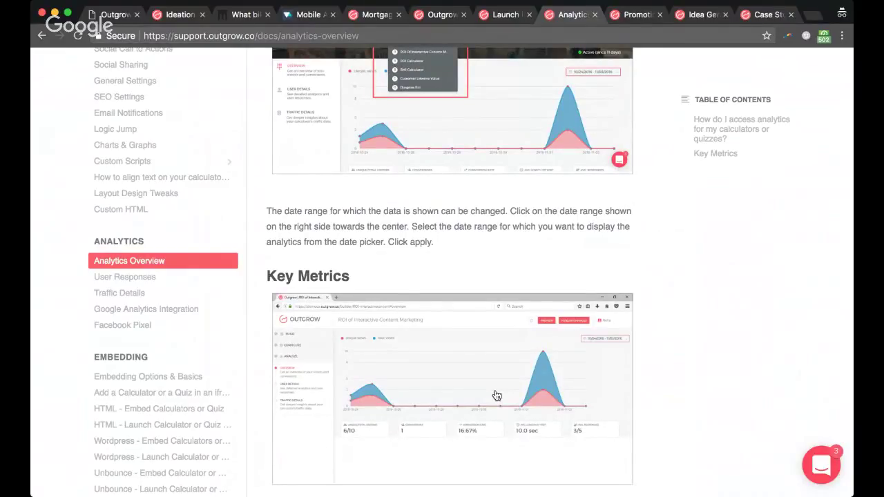
scroll(496, 396, down, 5)
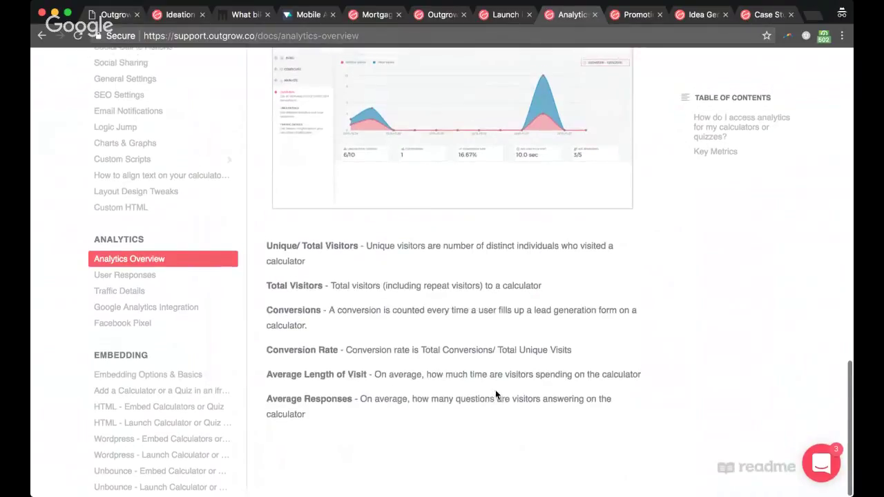
Step: Read the User Responses article, then return to the calculator's Launch in an Email page
click(155, 275)
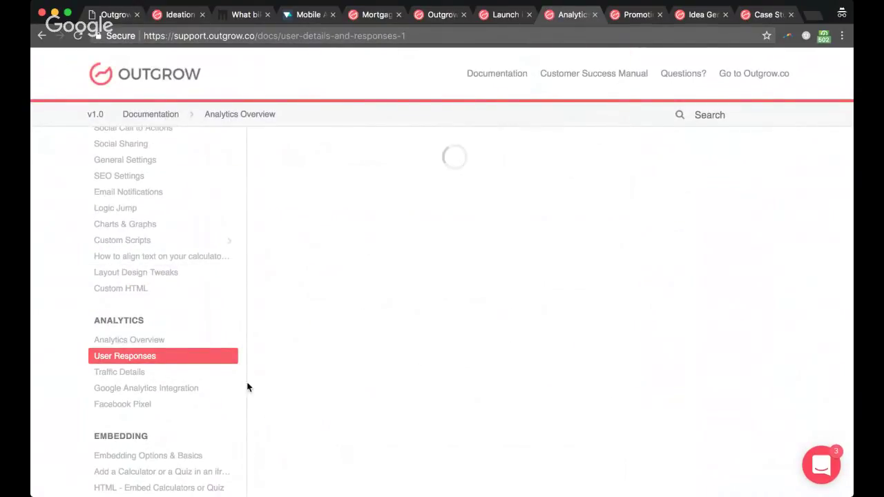
scroll(446, 361, down, 8)
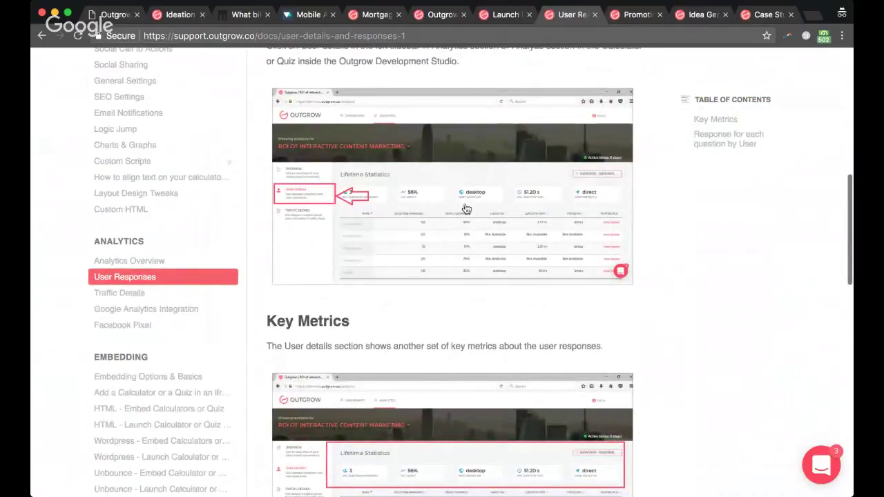
scroll(570, 311, down, 3)
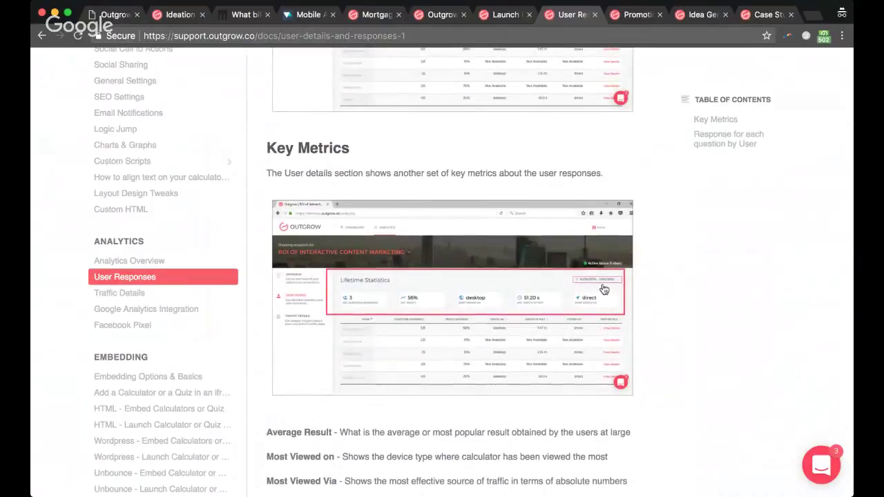
scroll(604, 289, down, 2)
scroll(604, 288, down, 5)
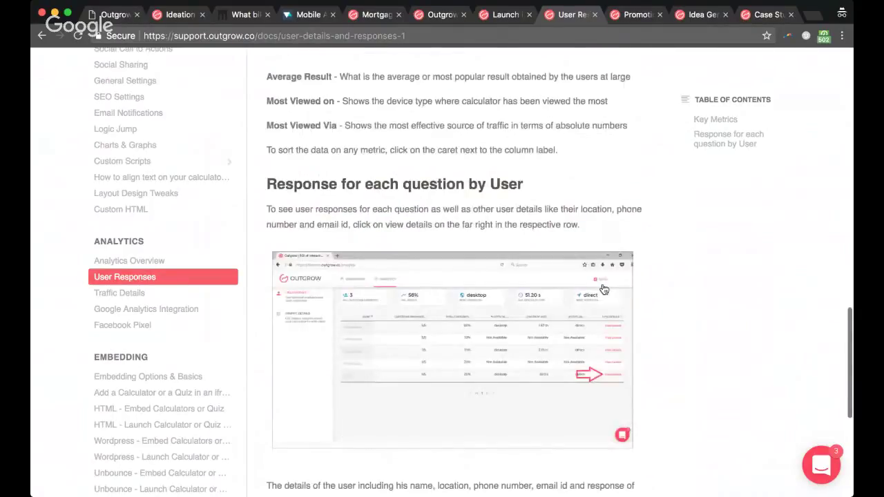
click(498, 15)
click(440, 21)
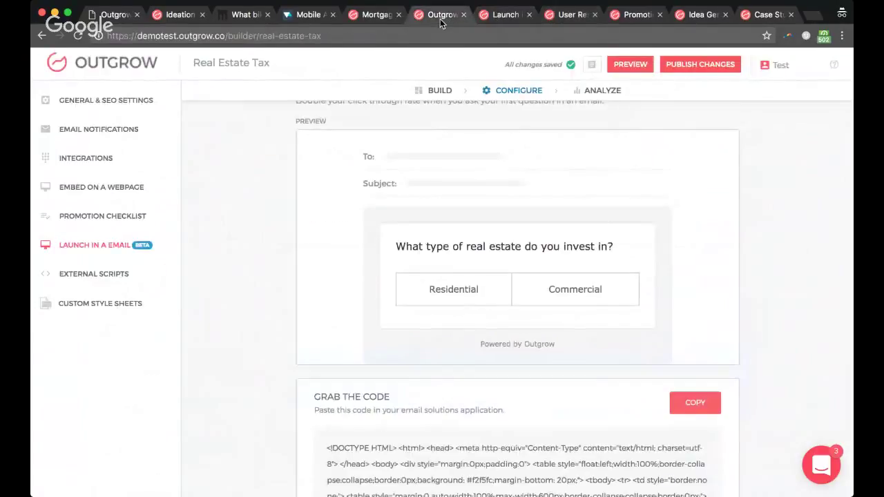
Step: Open ANALYZE and read the Questions Funnel values, from 12 visits down to 7 leads
click(611, 92)
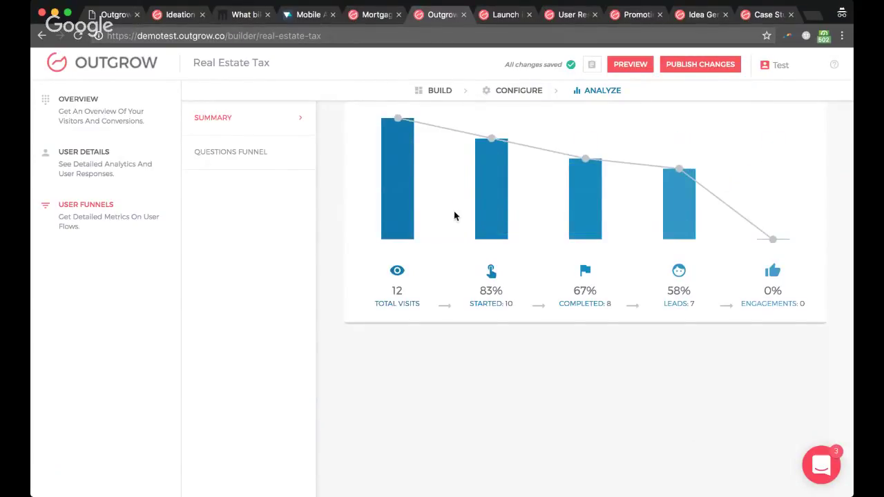
mouse_move(407, 170)
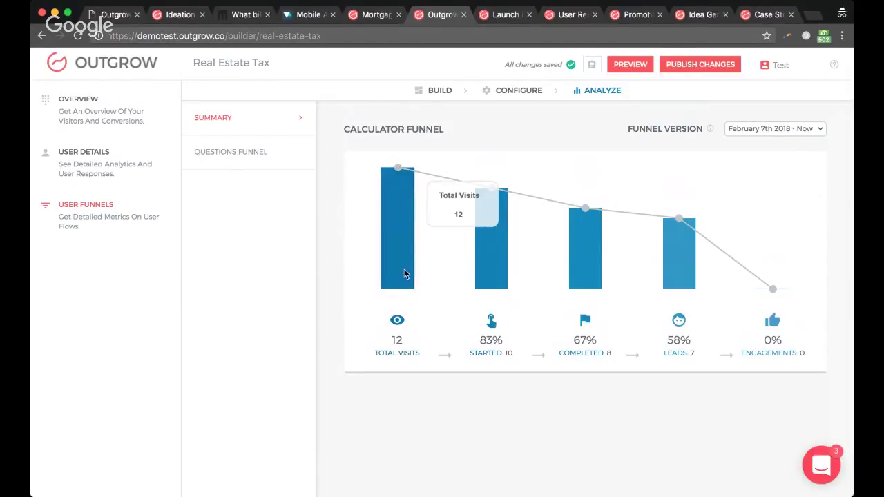
mouse_move(498, 198)
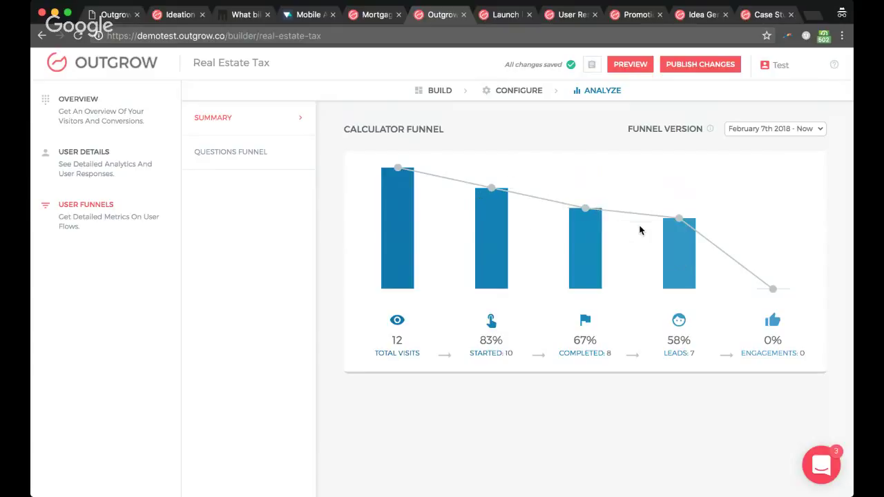
Step: Switch the Real Estate Tax analytics to the Questions Funnel to see per-question responses and conversions
mouse_move(399, 192)
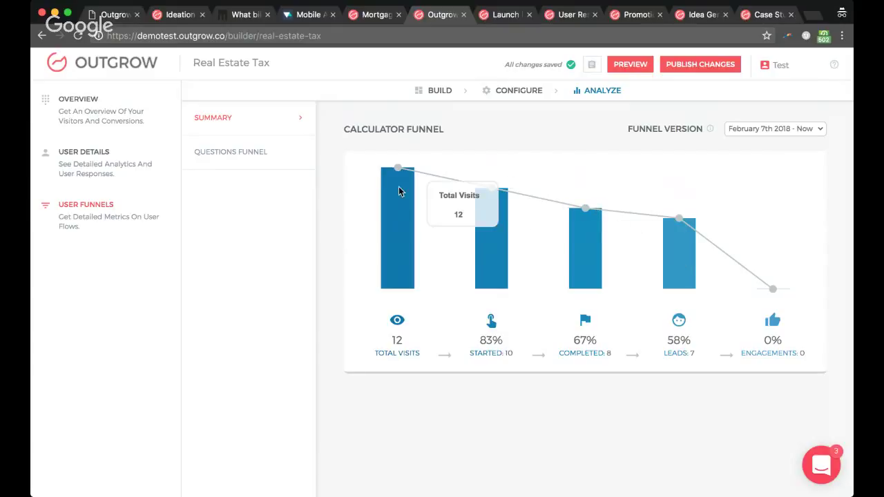
click(245, 166)
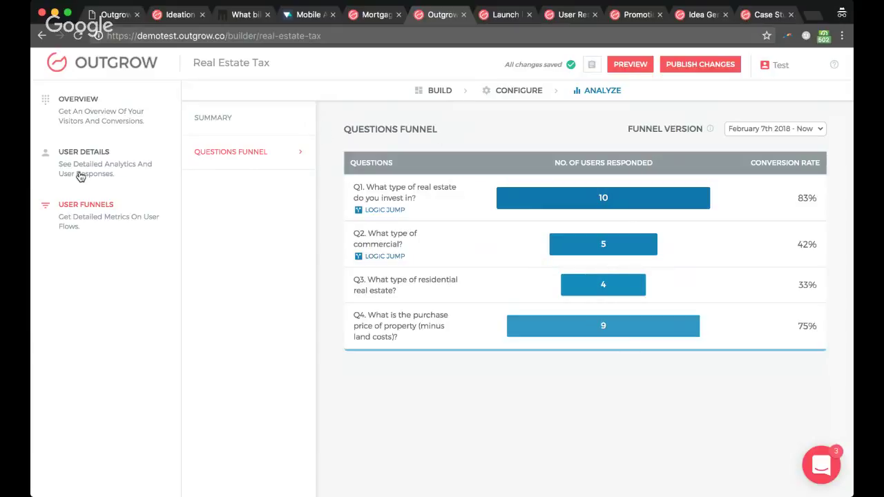
Step: Review the Real Estate Tax analytics overview of 12 visitors and 7 conversions
click(107, 120)
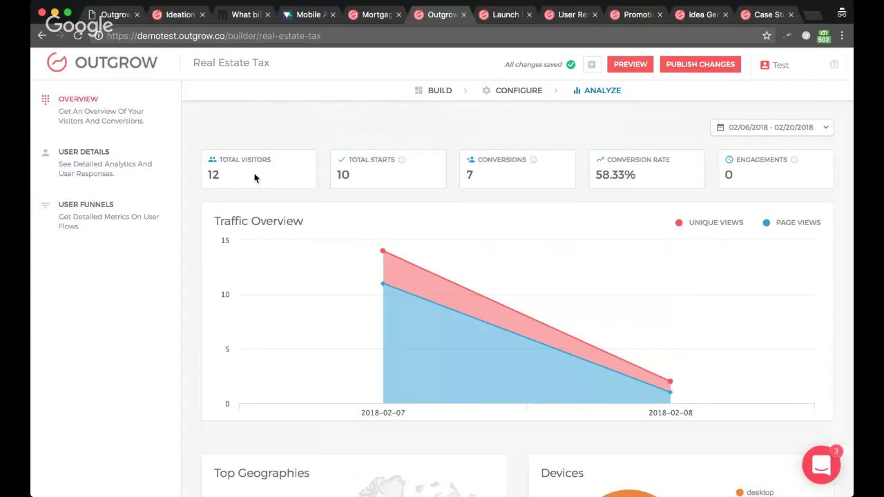
scroll(519, 274, down, 3)
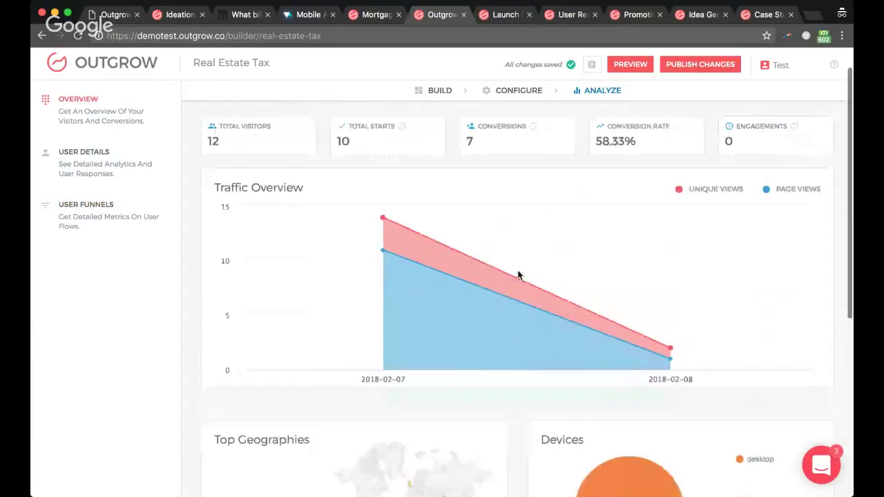
scroll(367, 316, down, 2)
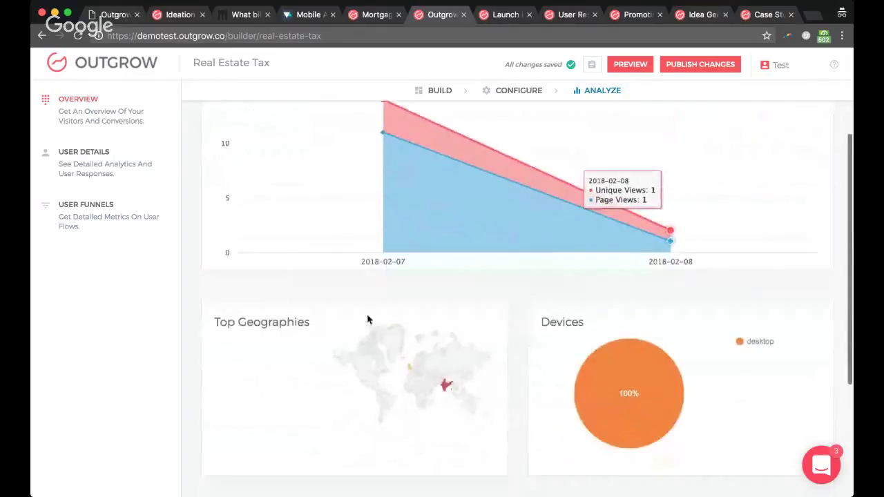
scroll(495, 355, down, 5)
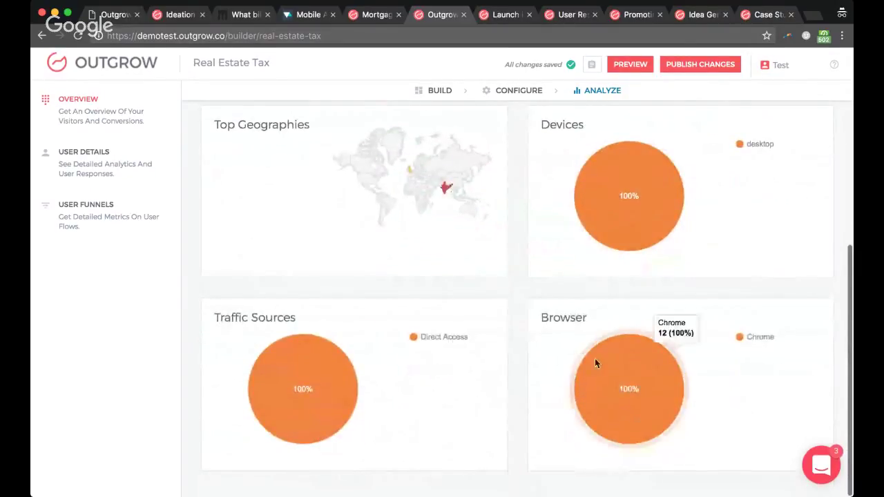
scroll(552, 350, up, 10)
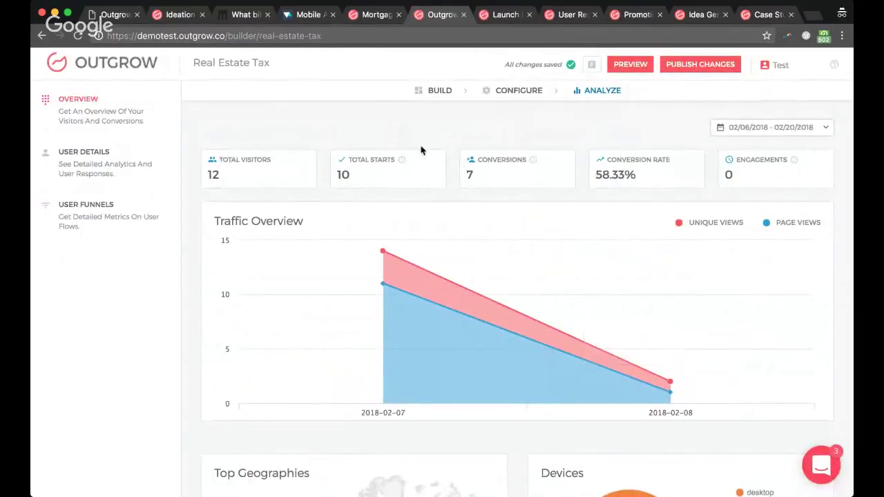
Step: Open and cancel the date-range picker, then bring up OutgrowWebinarOverview.pdf
click(802, 130)
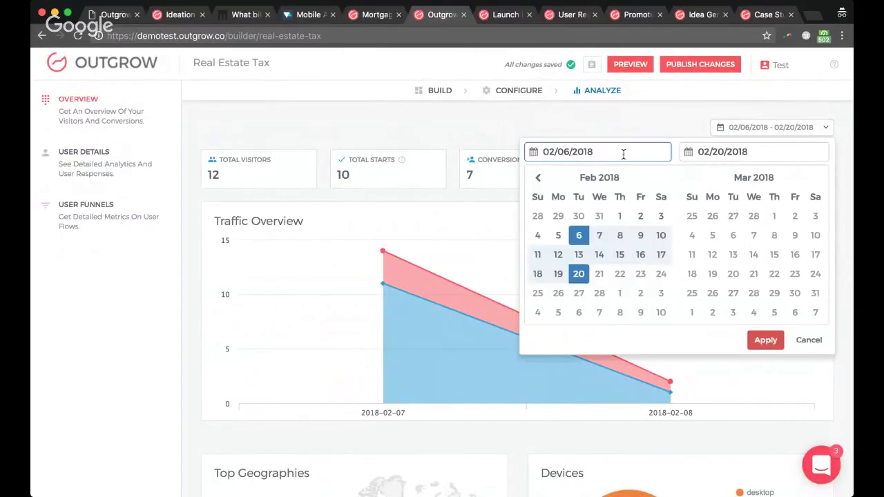
click(469, 140)
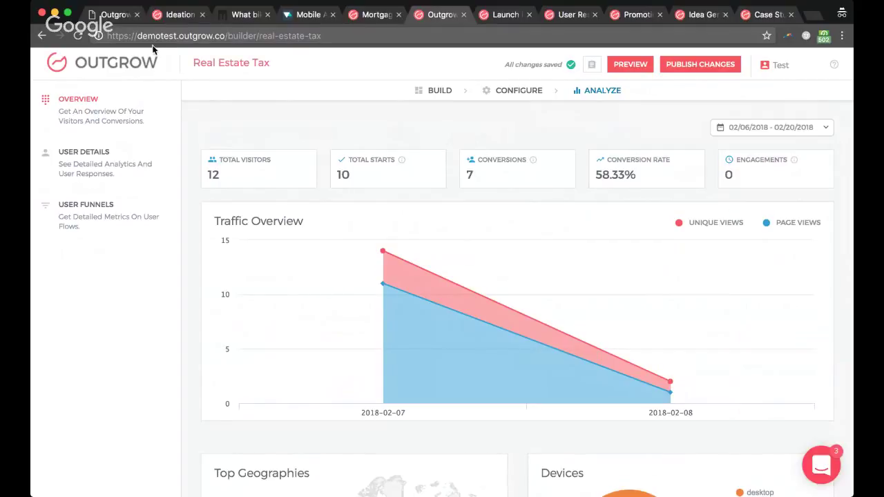
click(114, 15)
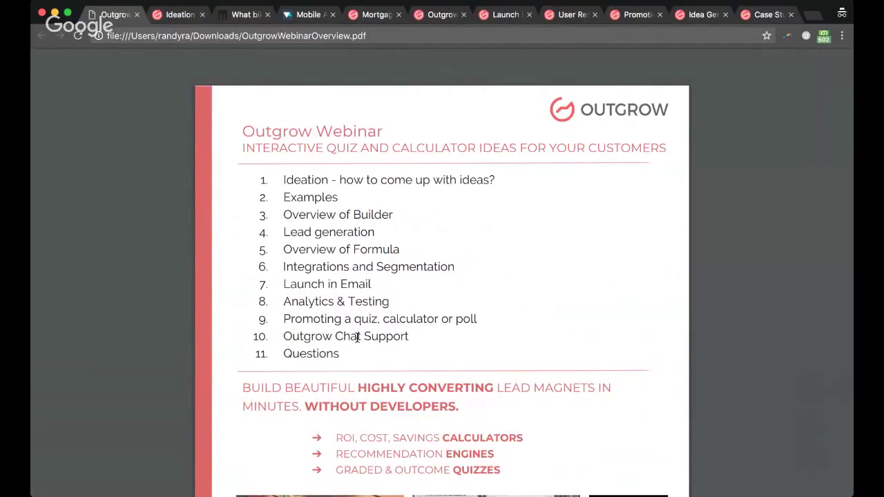
Step: Highlight agenda item 9 in the PDF and skim the Promotion Checklist article, then return to the Real Estate Tax analytics
drag(283, 318, 488, 331)
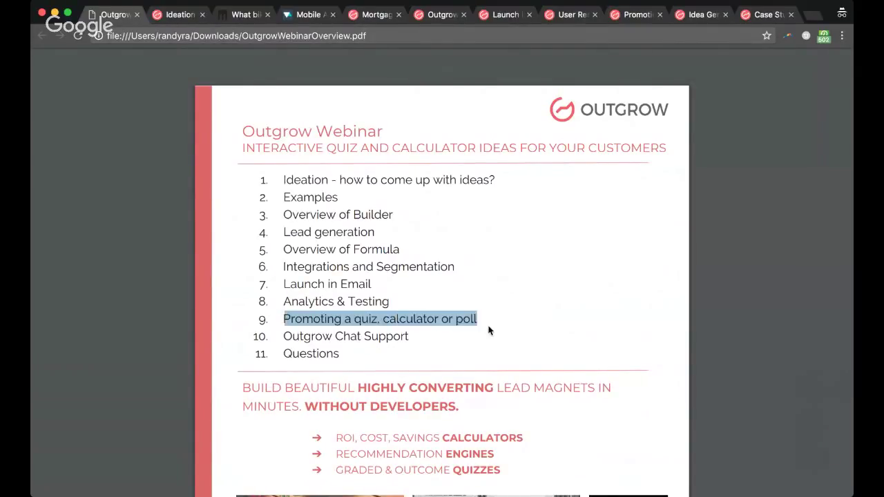
click(488, 330)
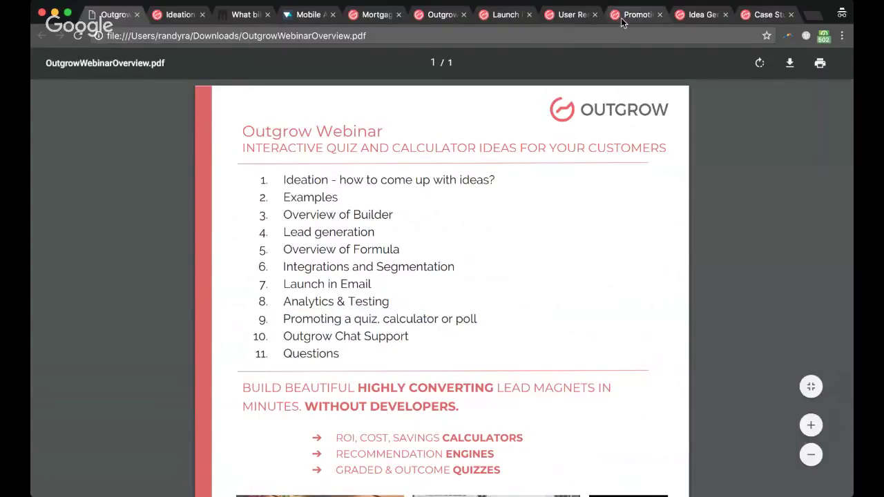
click(621, 17)
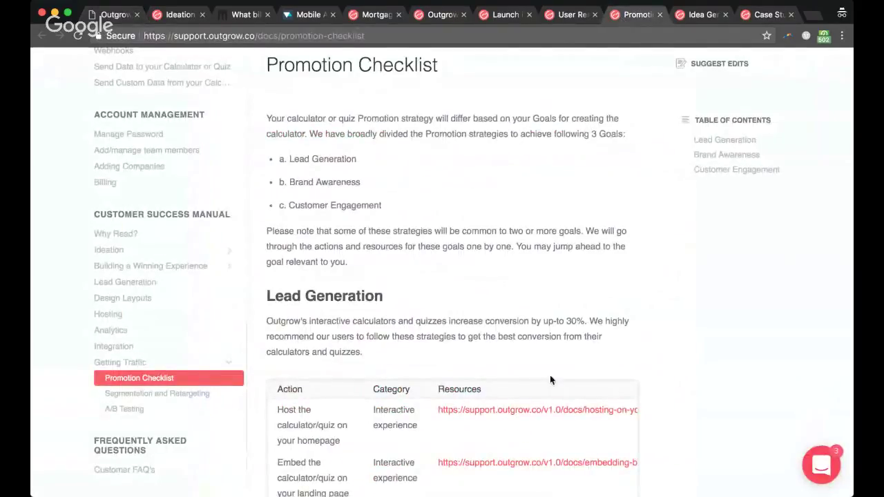
scroll(443, 366, up, 2)
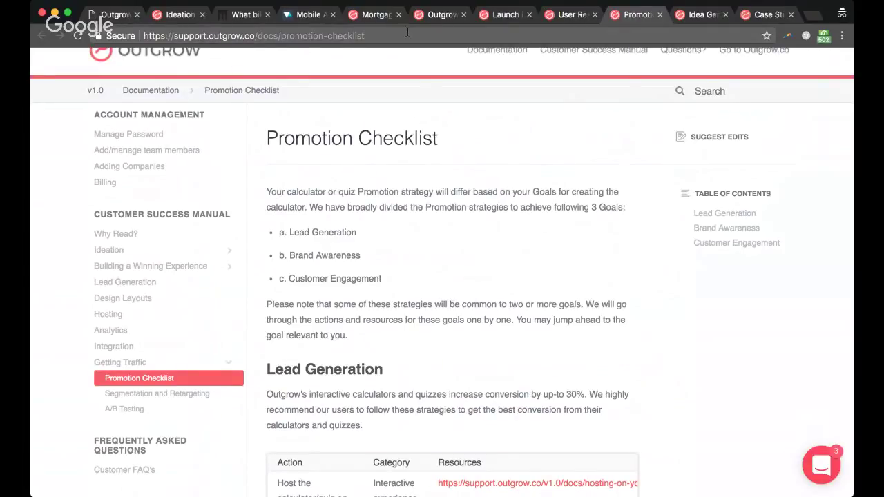
click(430, 17)
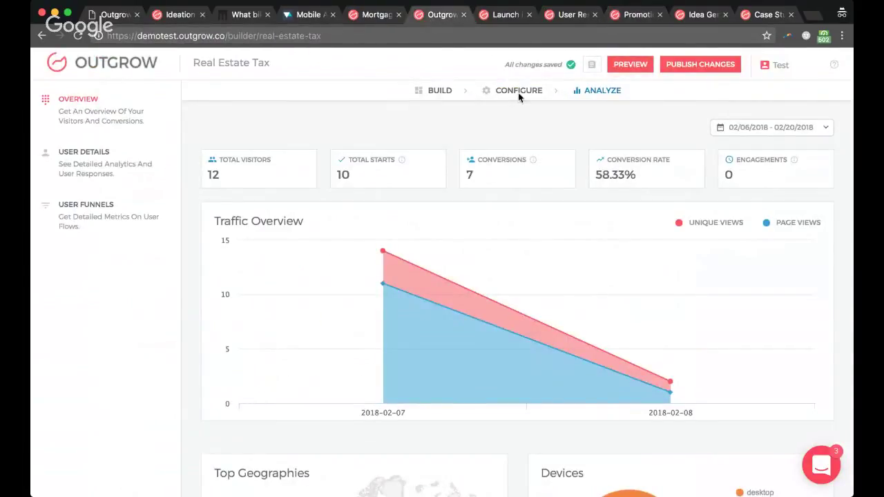
Step: Open the Real Estate Tax calculator's Promotion Checklist from Configure
click(520, 91)
click(118, 219)
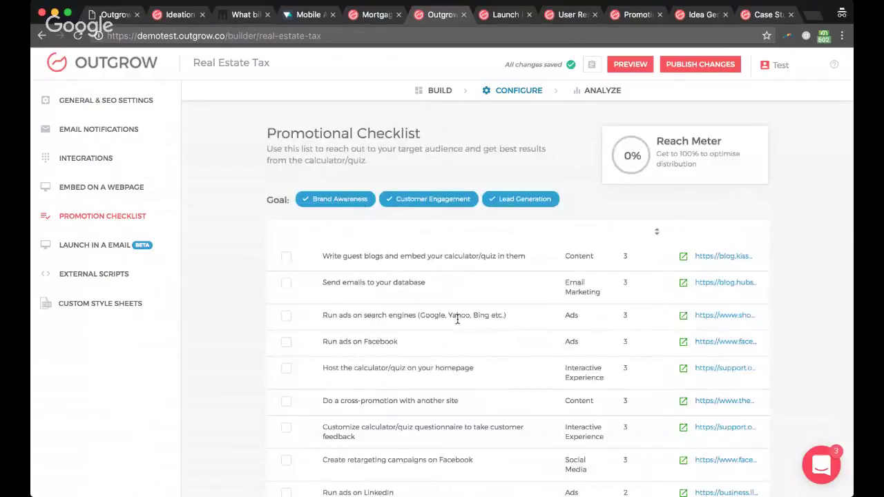
scroll(458, 317, down, 15)
scroll(458, 318, up, 15)
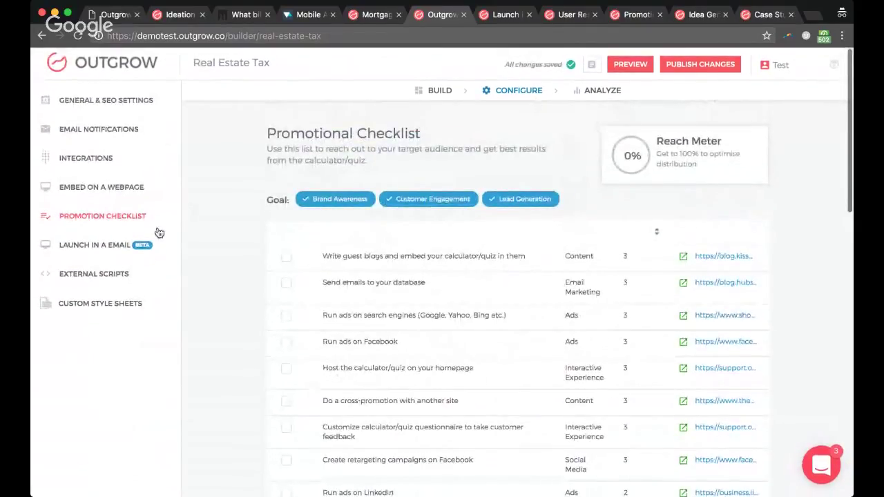
Step: Deselect Brand Awareness and Customer Engagement so only Lead Generation tasks remain
click(345, 201)
click(435, 203)
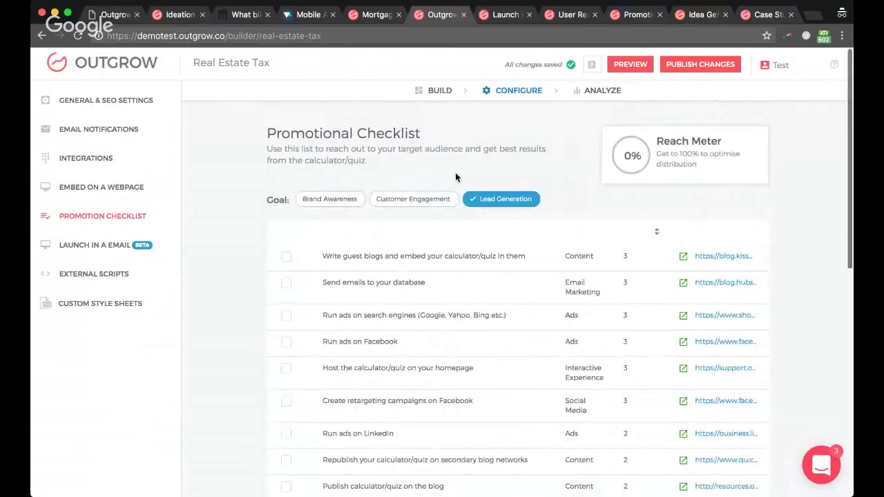
scroll(462, 314, down, 5)
scroll(462, 314, down, 3)
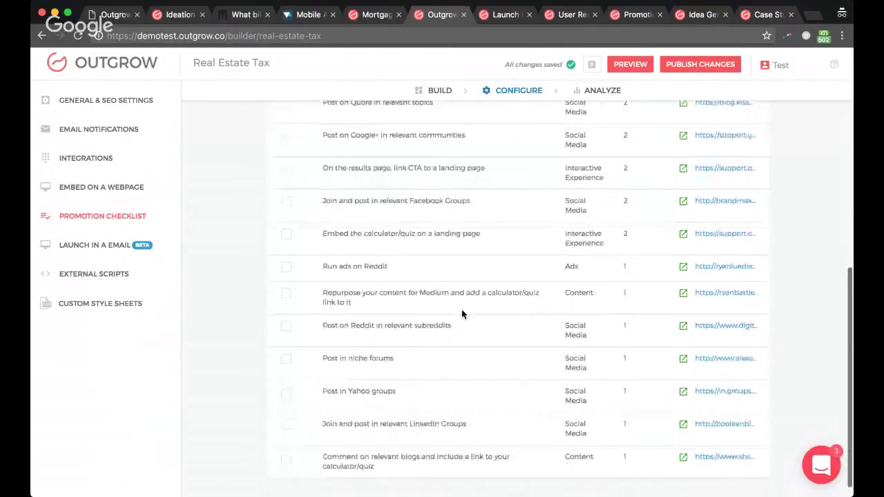
scroll(462, 314, up, 5)
scroll(462, 314, up, 3)
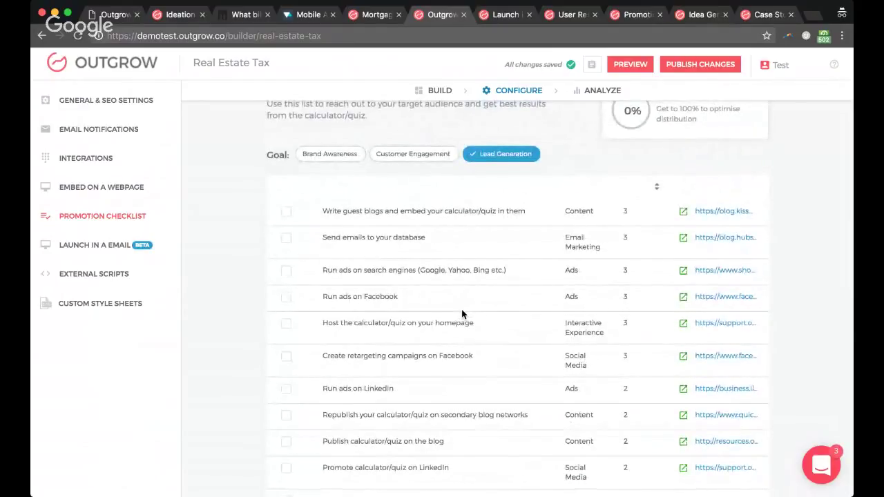
Step: Highlight the 'Send emails to your database' and 'Write guest blogs' tasks and review the list
triple_click(378, 240)
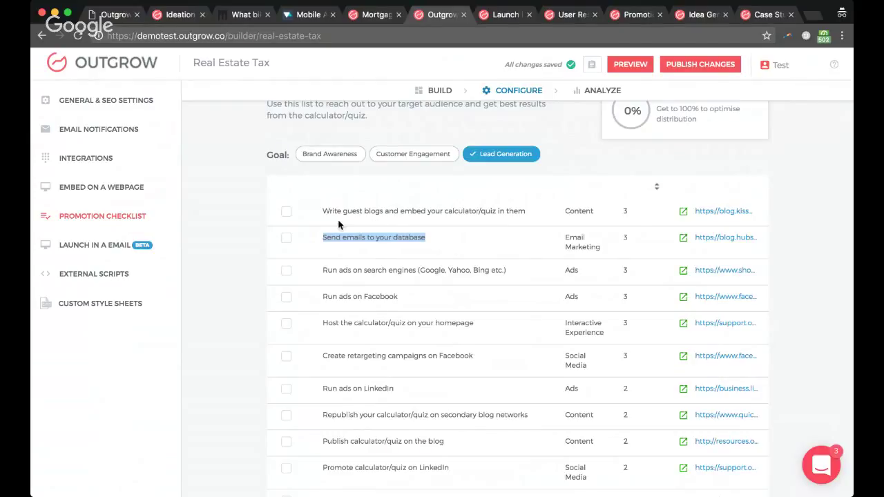
drag(337, 212, 498, 207)
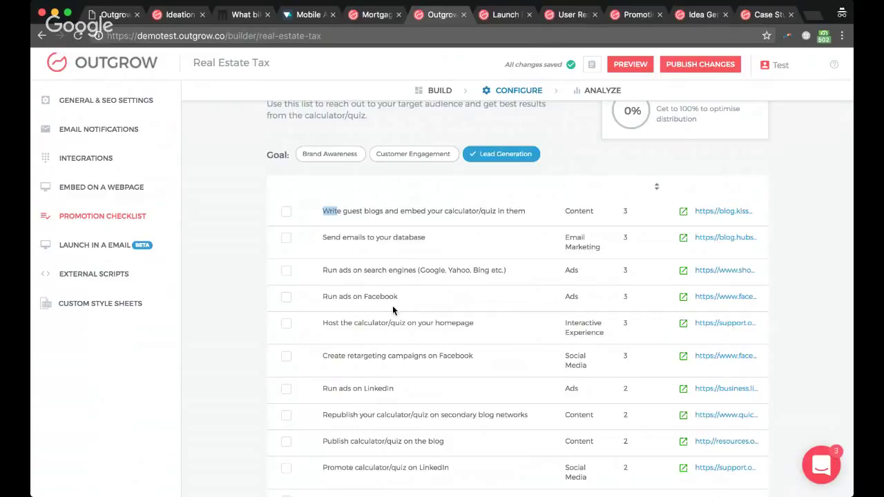
scroll(394, 311, down, 1)
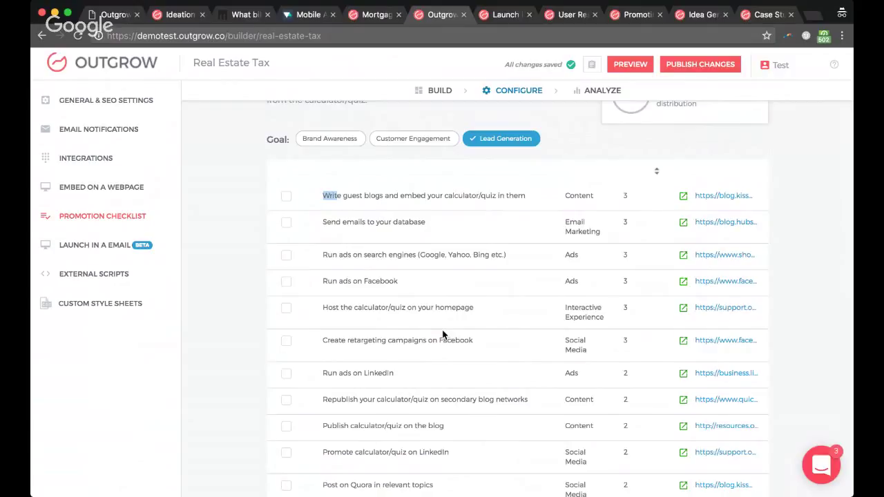
scroll(445, 336, down, 1)
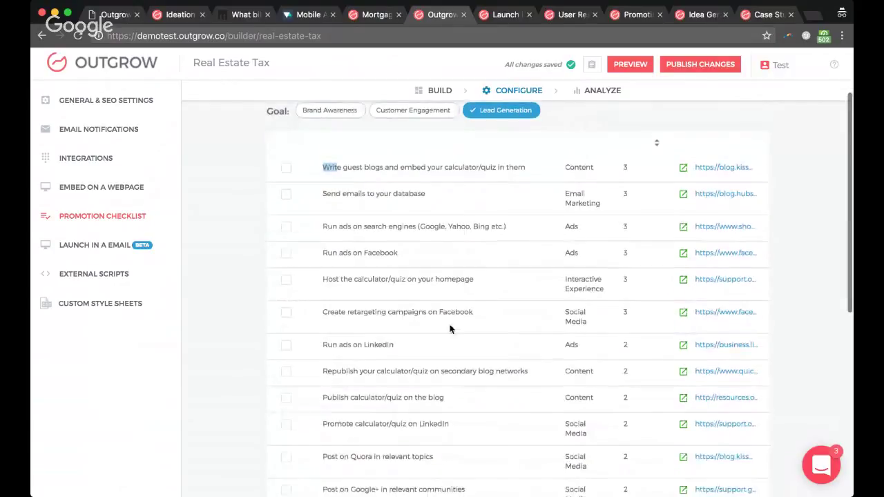
scroll(414, 316, up, 1)
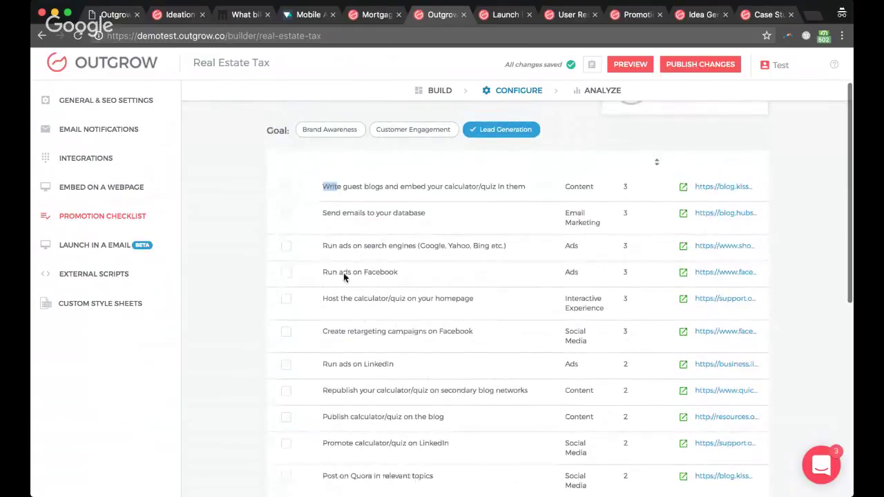
Step: Check the Google Analytics and Facebook Pixel ID fields in General & SEO Settings, then return to the checklist
click(127, 109)
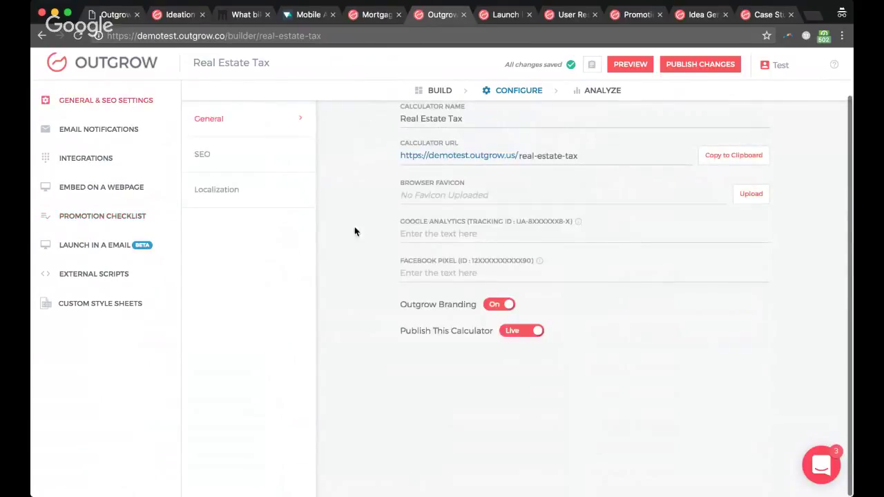
click(436, 253)
click(438, 238)
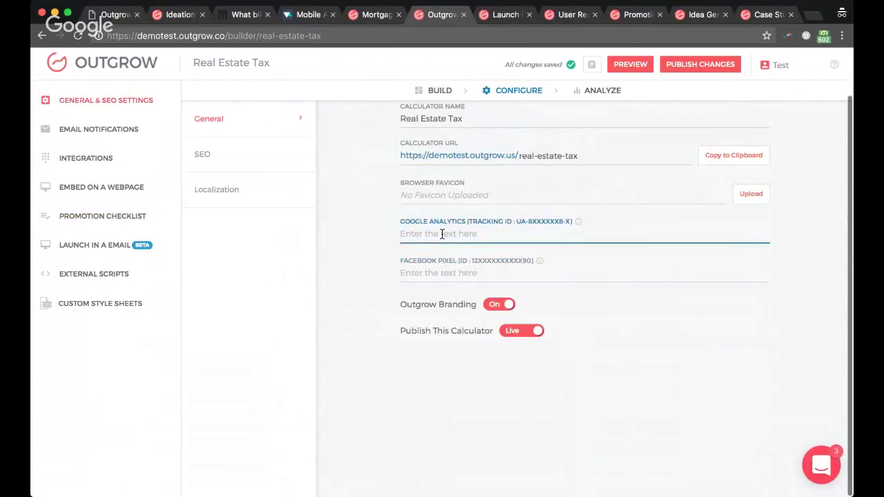
click(438, 270)
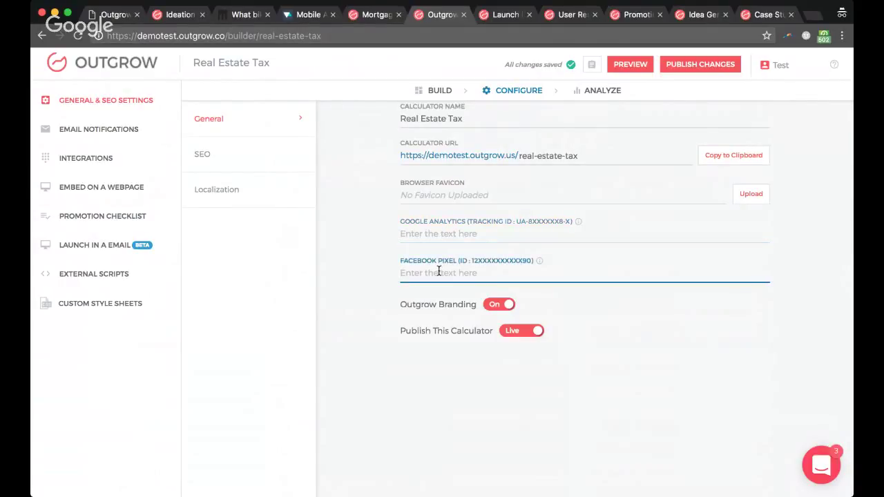
click(120, 217)
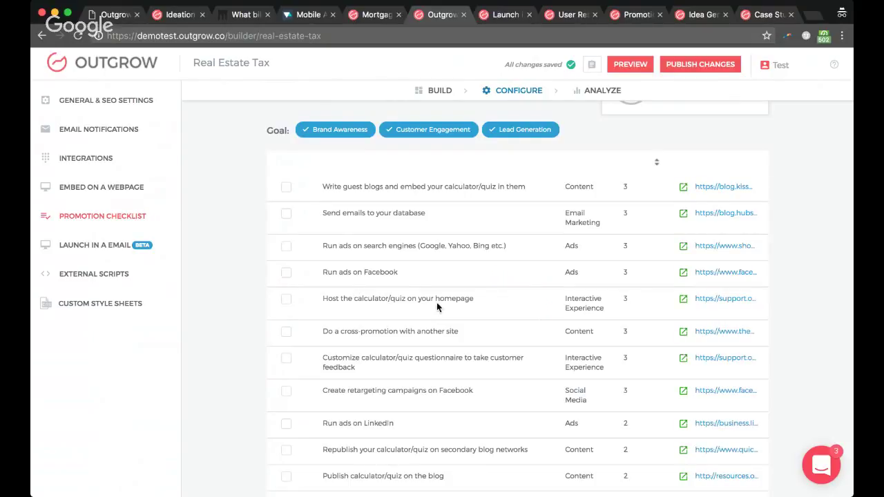
Step: Deselect Brand Awareness and Customer Engagement again and read through the Lead Generation tasks
click(333, 136)
click(415, 134)
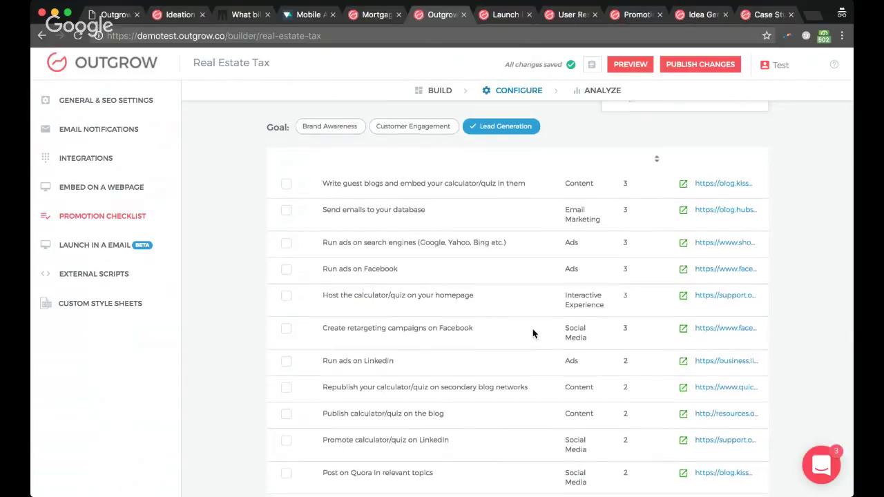
scroll(532, 330, down, 3)
scroll(443, 339, down, 5)
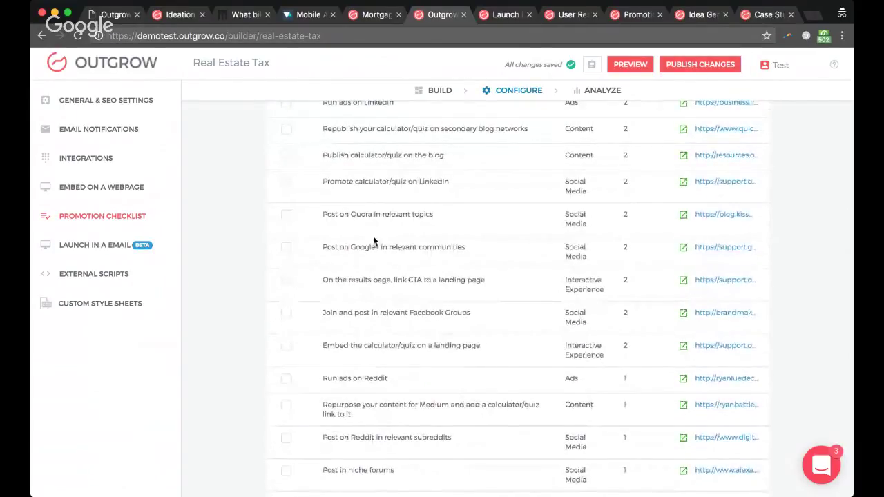
scroll(358, 226, up, 1)
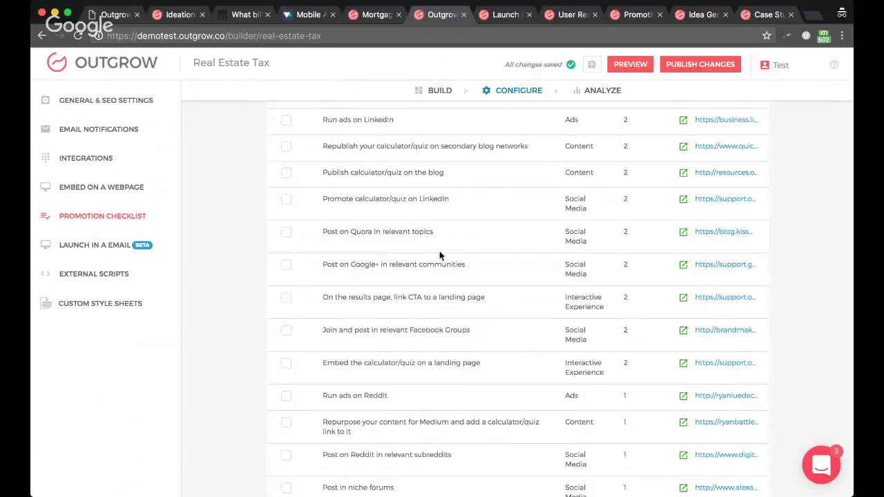
scroll(415, 277, down, 1)
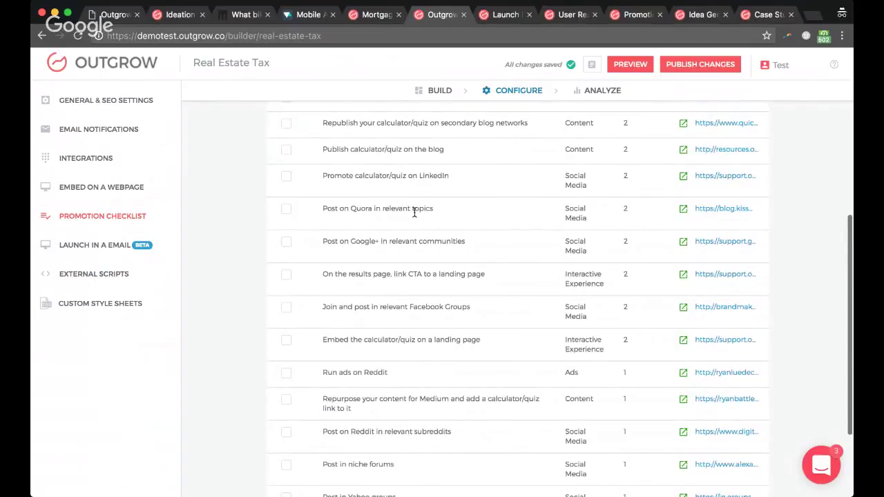
scroll(413, 221, down, 3)
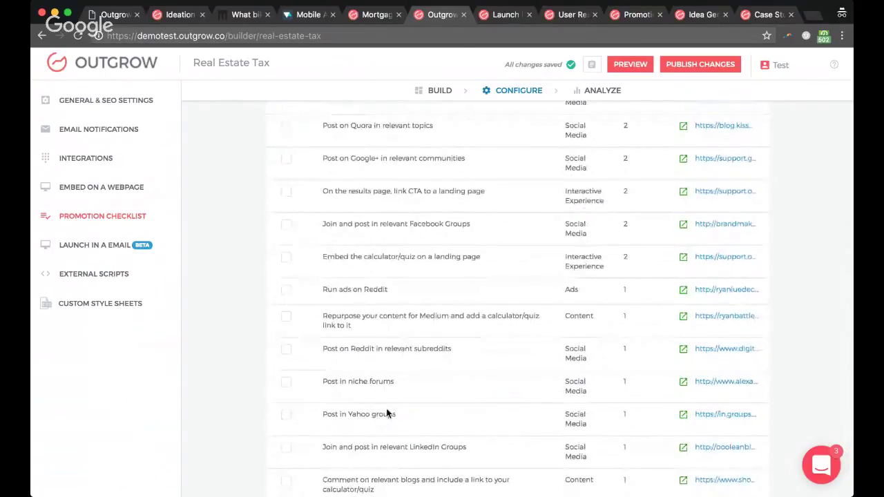
scroll(390, 412, down, 1)
scroll(402, 409, down, 1)
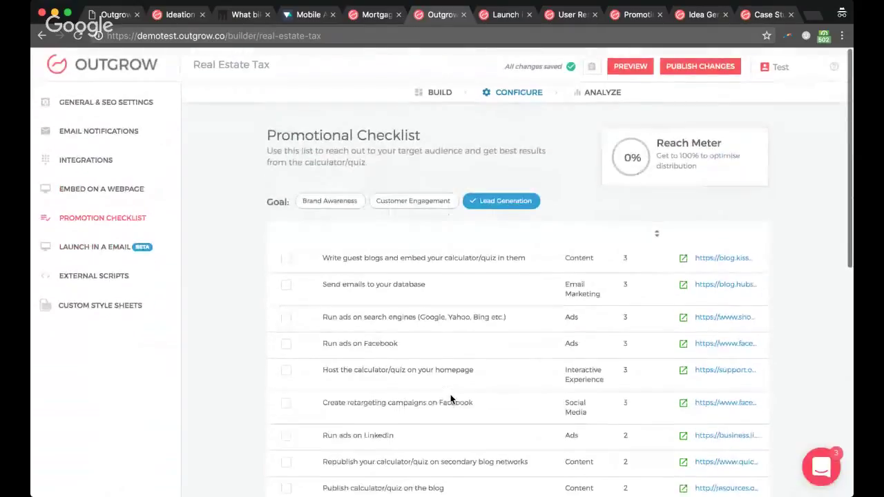
key(super+1)
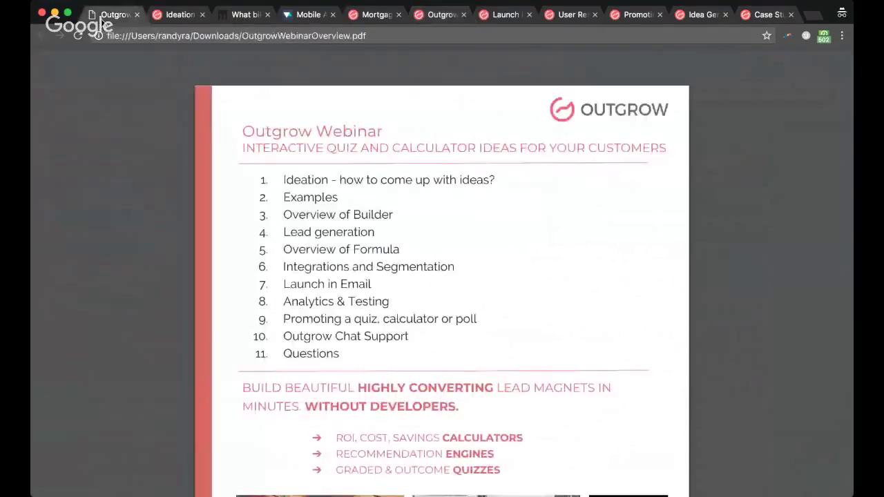
drag(283, 335, 429, 336)
click(429, 336)
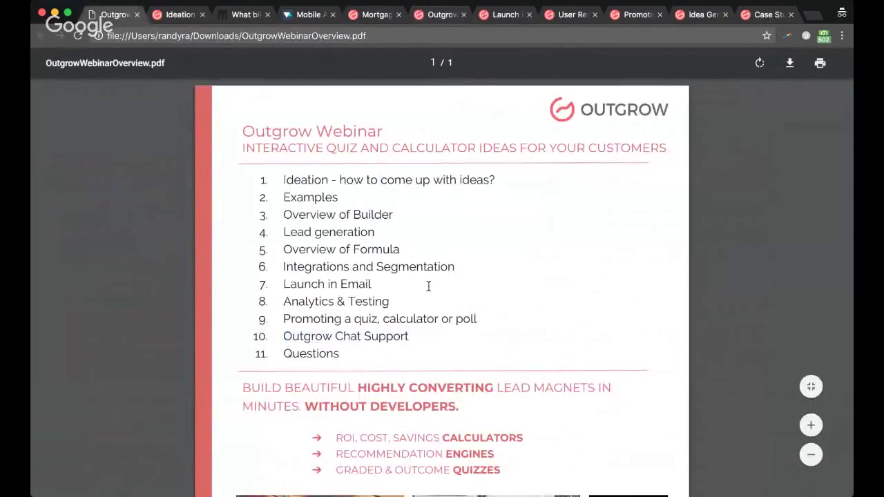
click(427, 17)
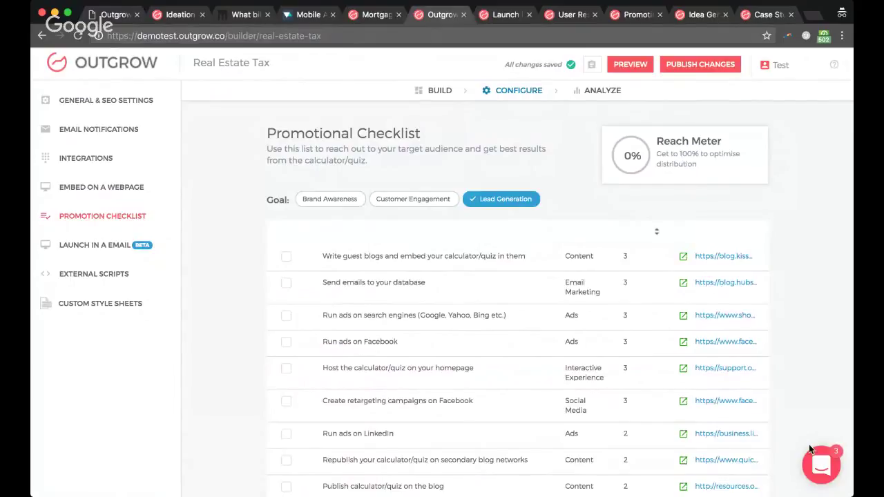
Step: Start a new support conversation and send 'Hey guys, I have a question about X - can you help?'
click(824, 477)
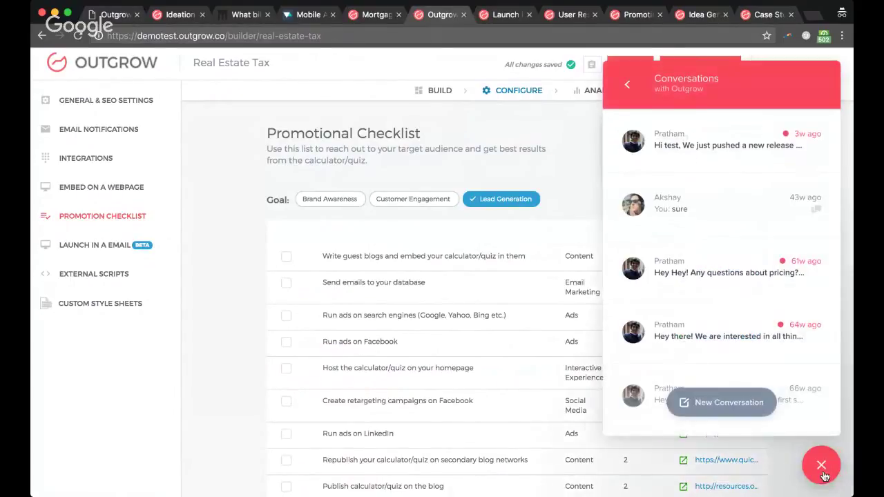
click(751, 416)
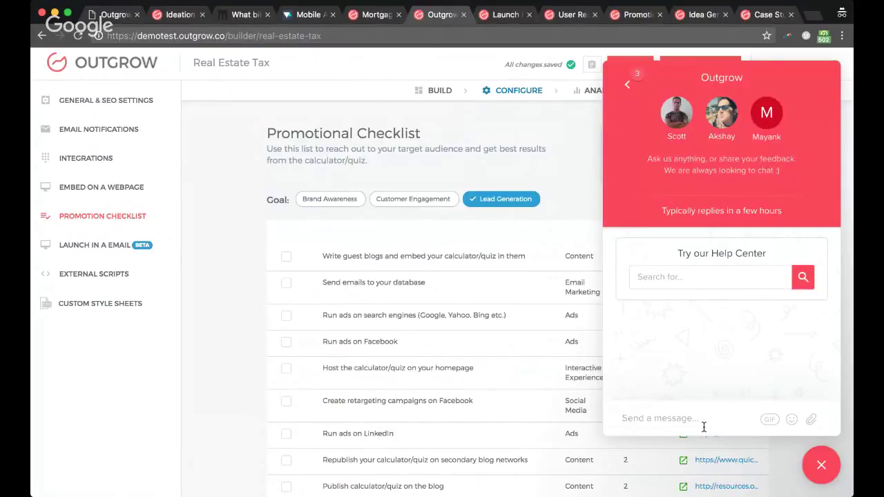
text(Hey guys, I have a)
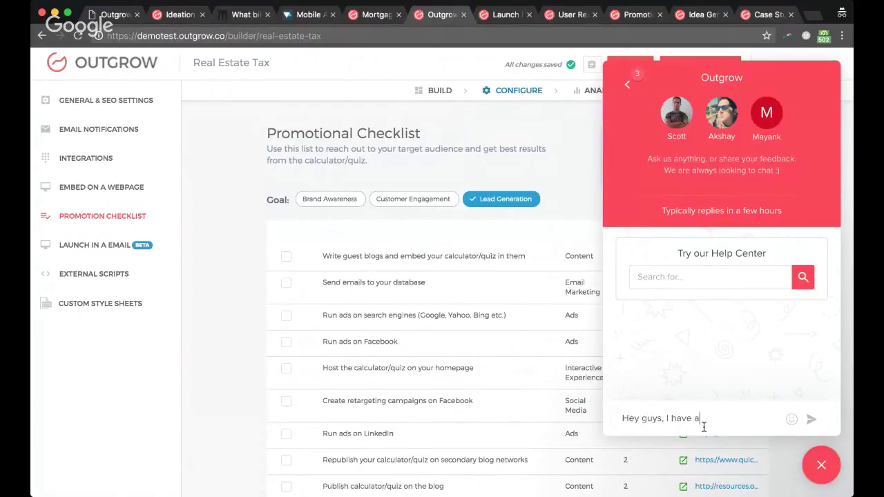
text( question about X - can yo)
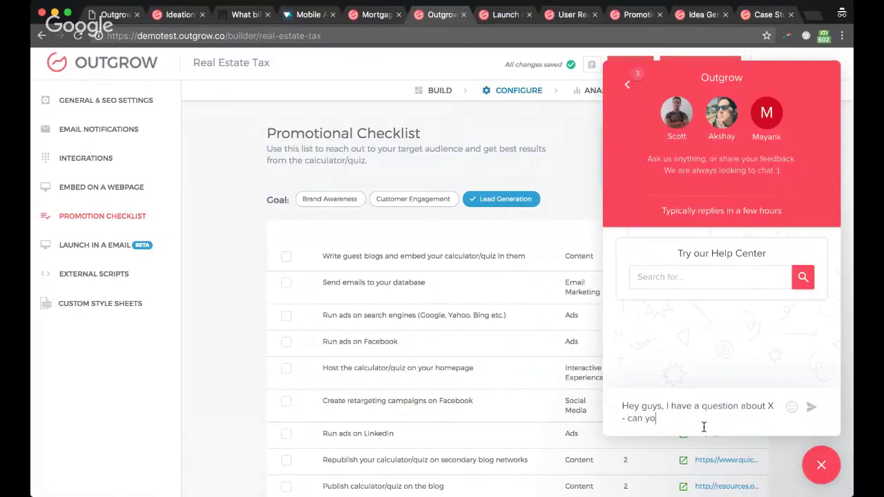
text(u help?)
key(Return)
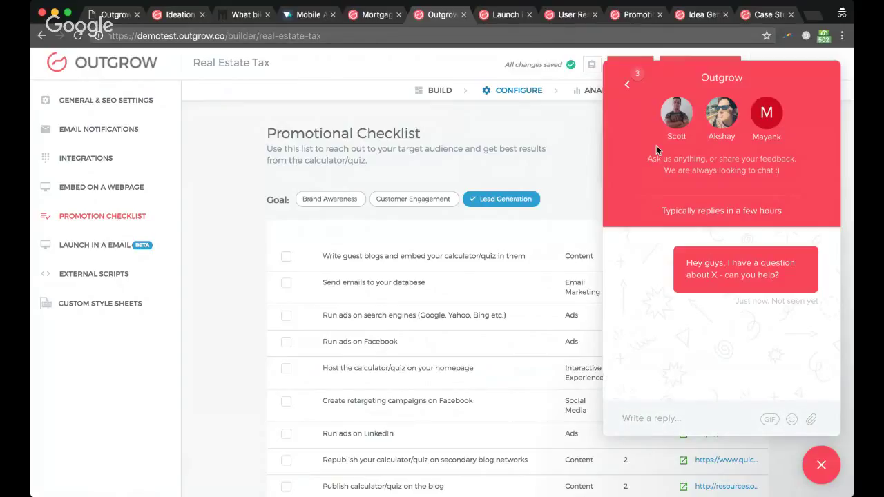
Step: Close the support chat panel and switch back to OutgrowWebinarOverview.pdf
click(636, 98)
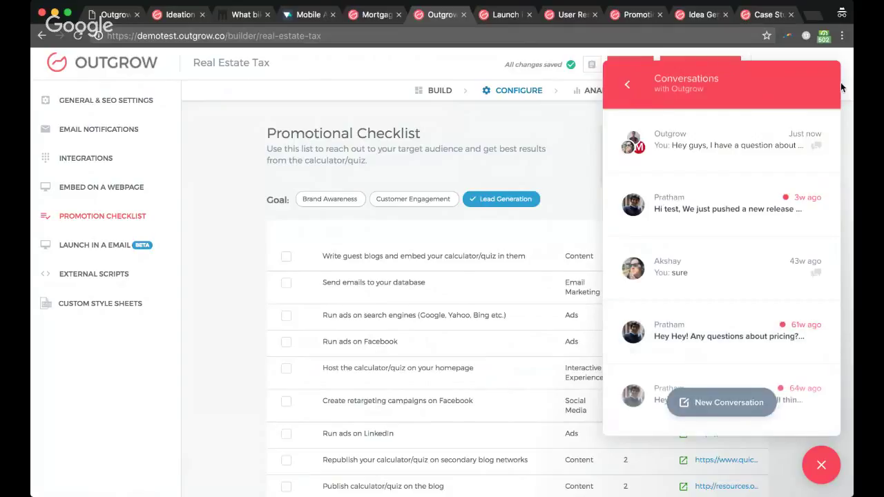
click(822, 467)
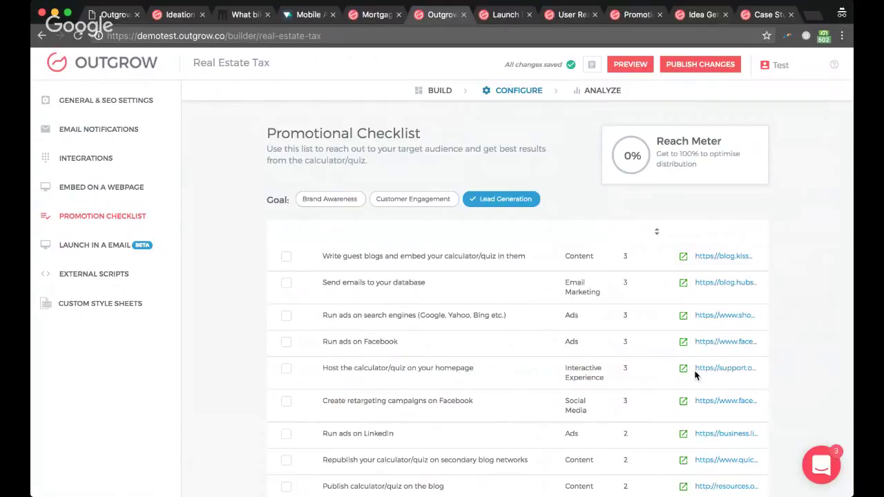
click(114, 14)
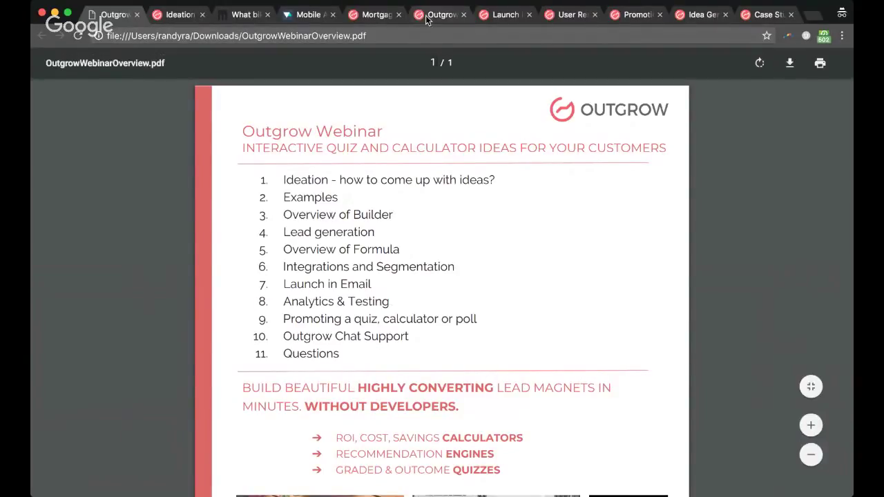
Step: Switch to the mortgage calculator example and close its Mortgage Charts overlay
click(373, 14)
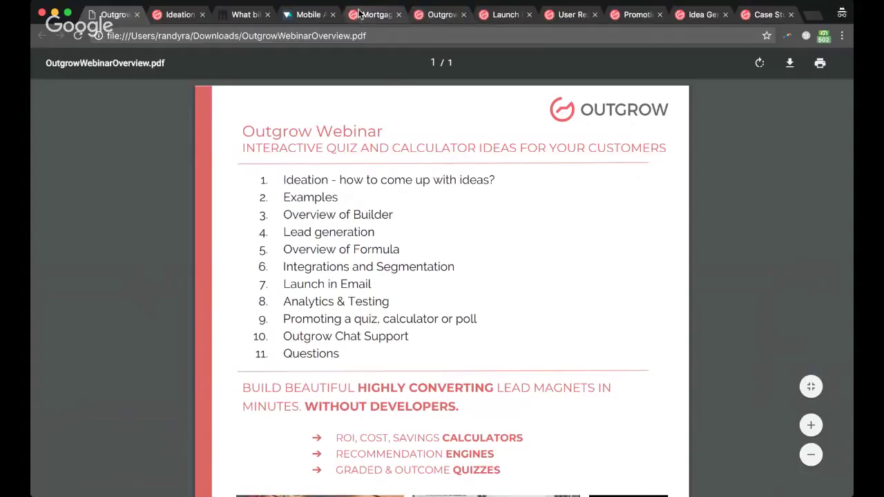
click(836, 61)
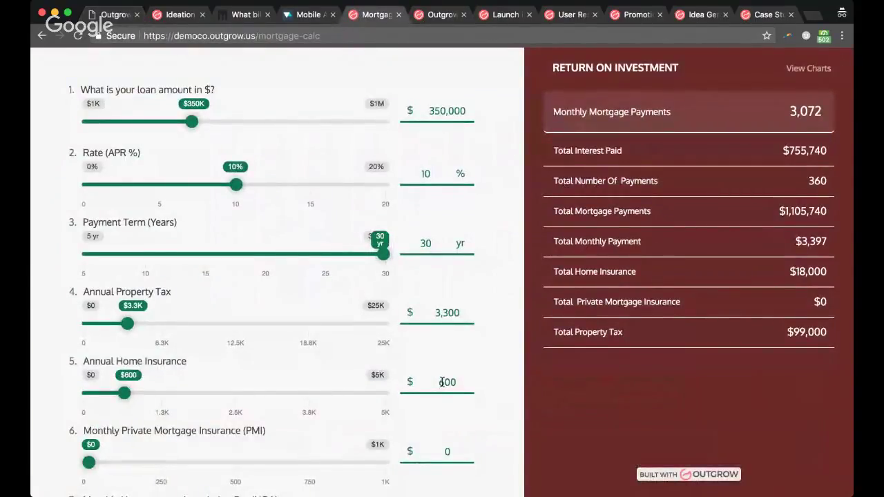
Step: Browse the What bike quiz example, then open Embed on a Webpage for the Real Estate Tax calculator
click(244, 14)
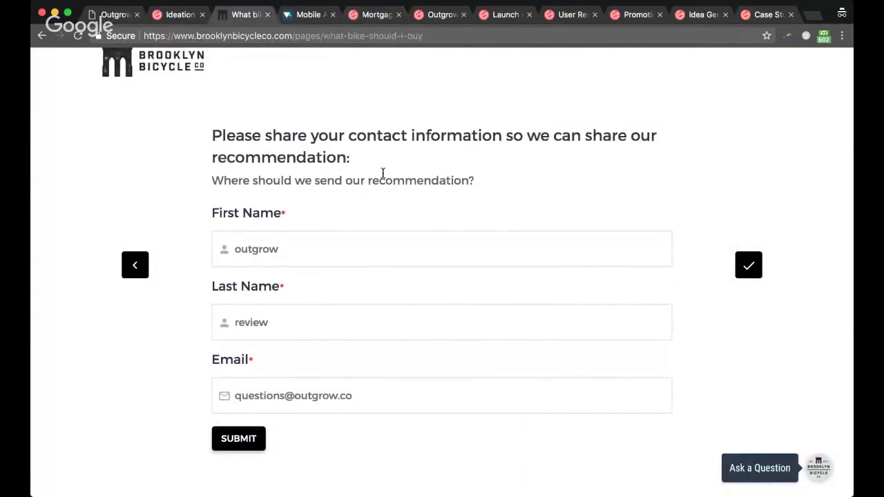
scroll(381, 173, up, 1)
scroll(267, 142, down, 10)
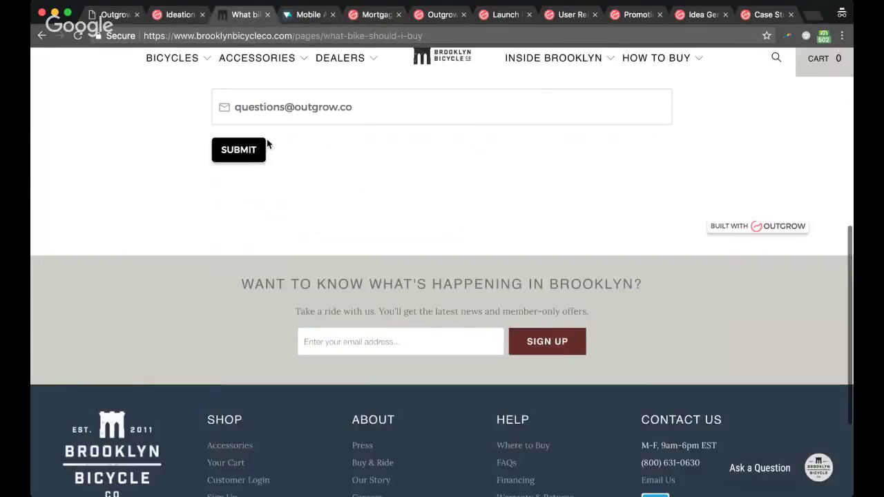
scroll(245, 215, up, 8)
scroll(246, 214, up, 3)
scroll(244, 211, down, 1)
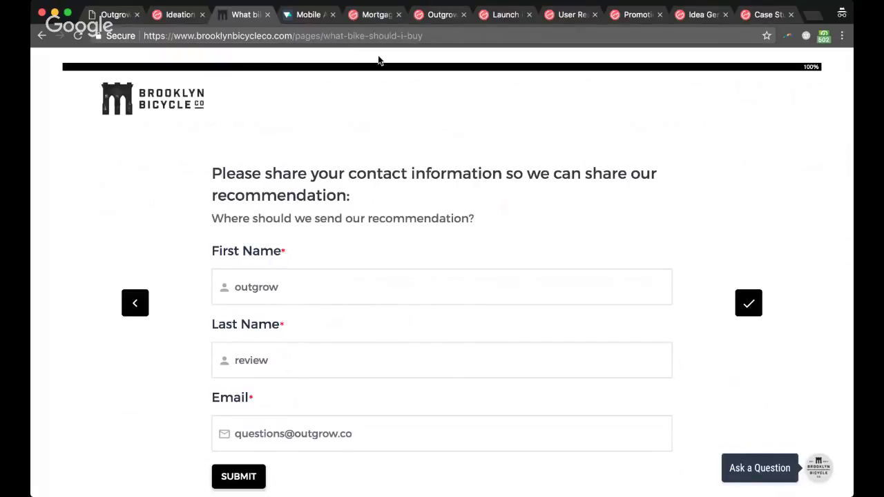
click(425, 18)
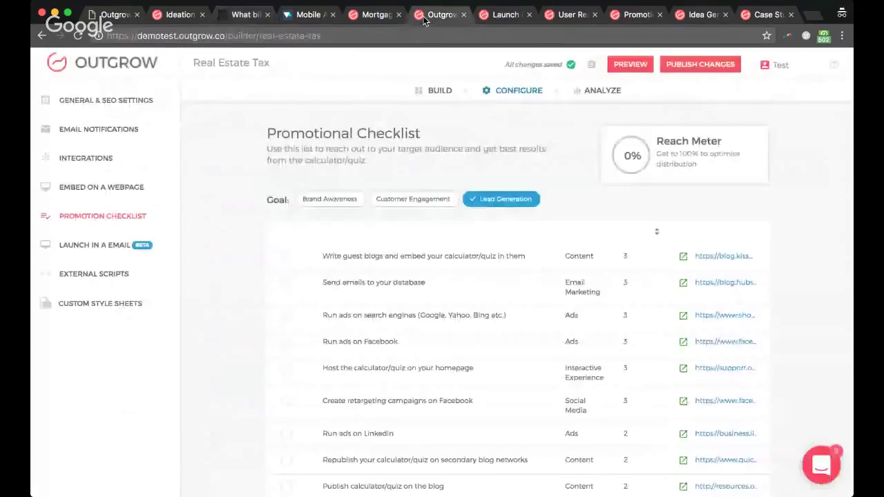
click(110, 188)
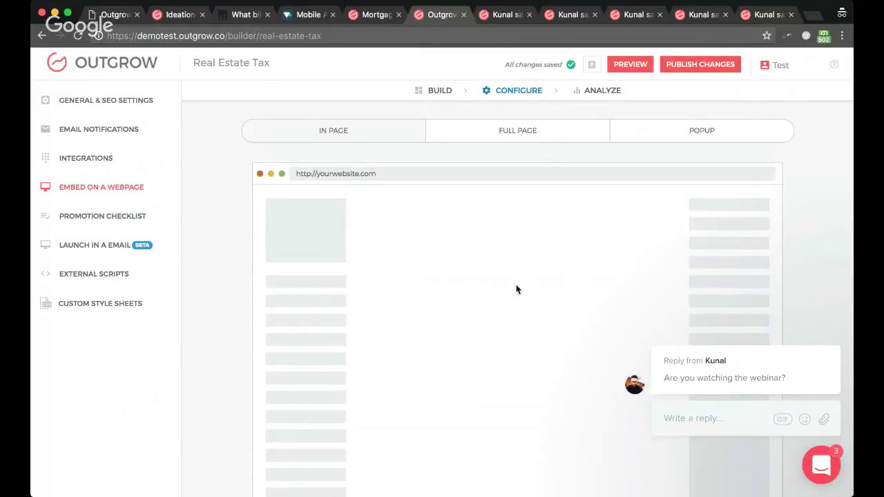
mouse_move(701, 322)
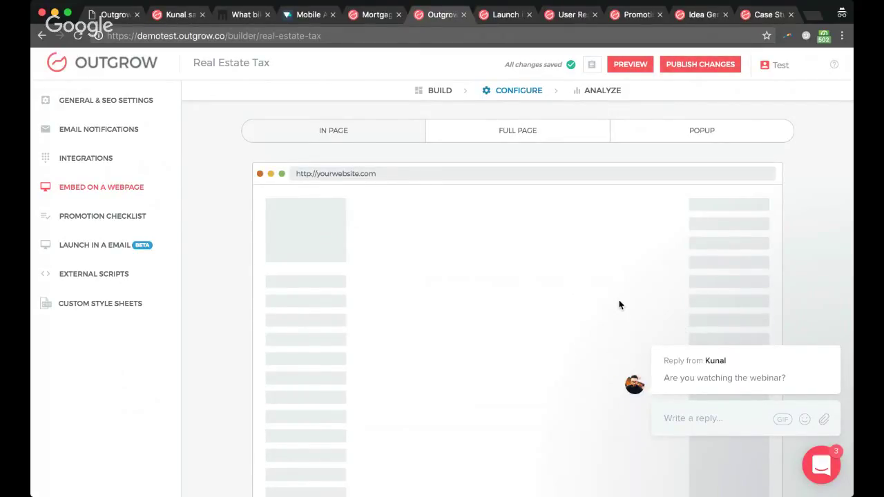
mouse_move(752, 380)
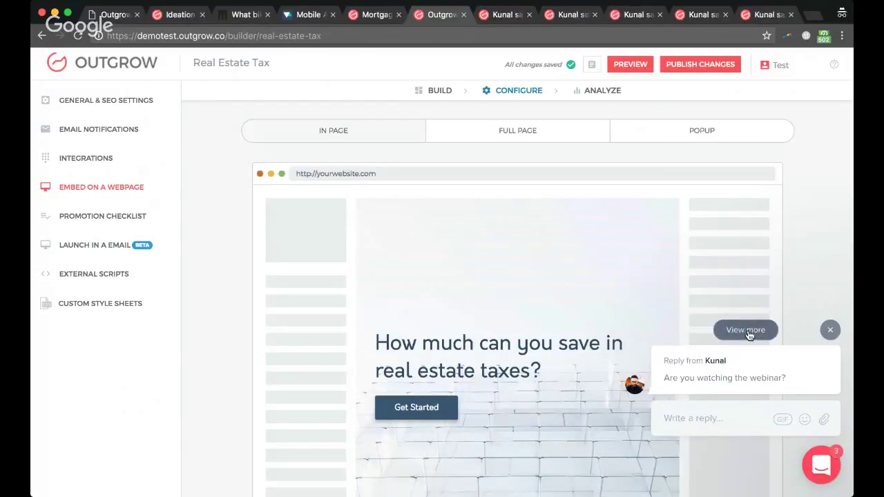
Step: Reply to the support agent in chat that you're just testing and doing the webinar now
click(747, 333)
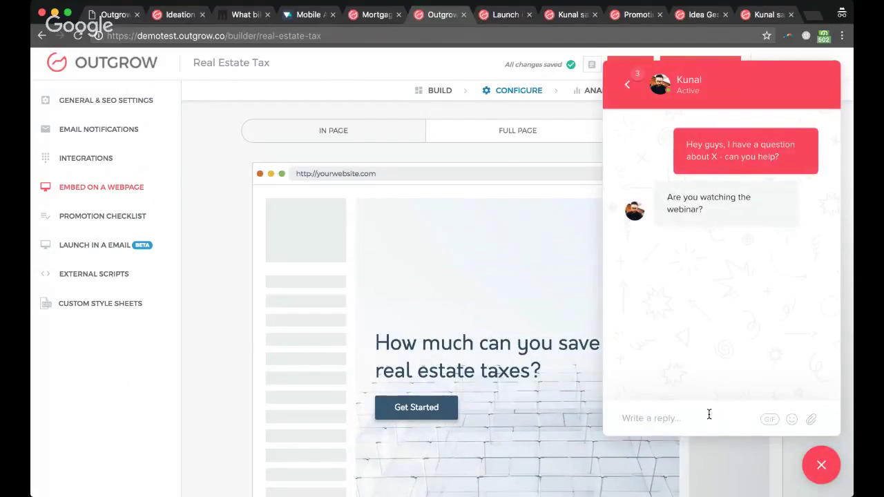
text(Hi)
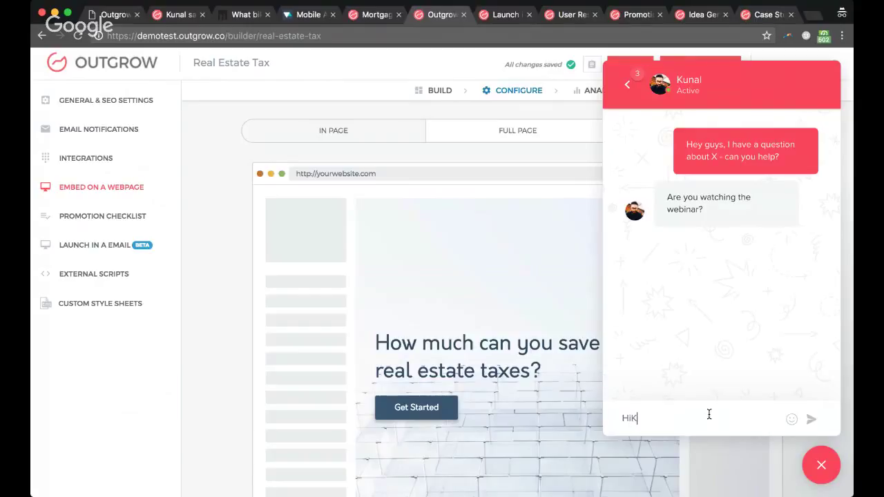
text( Kunal, )
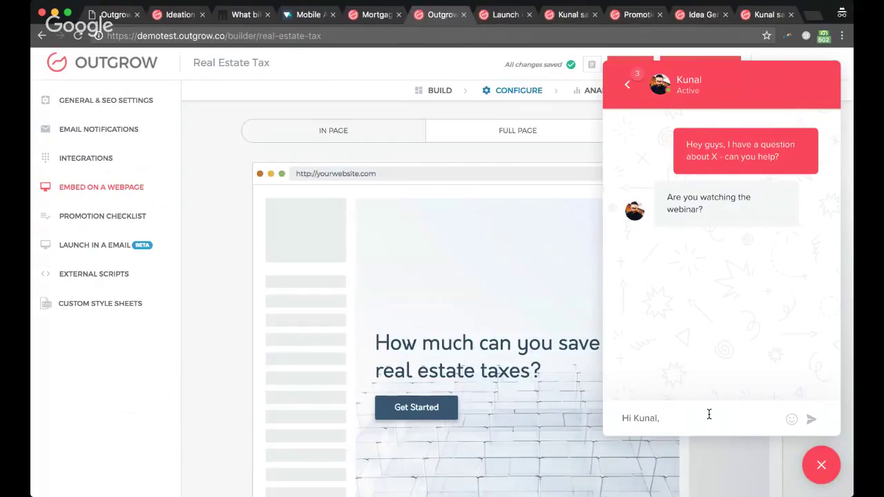
text(don)
key(BackSpace)
key(BackSpace)
key(BackSpace)
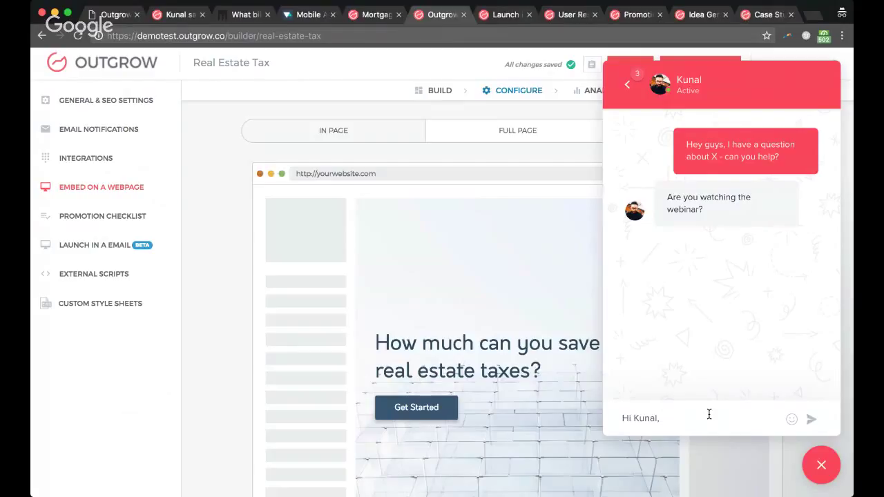
text(just testni)
key(BackSpace)
key(BackSpace)
text(ing)
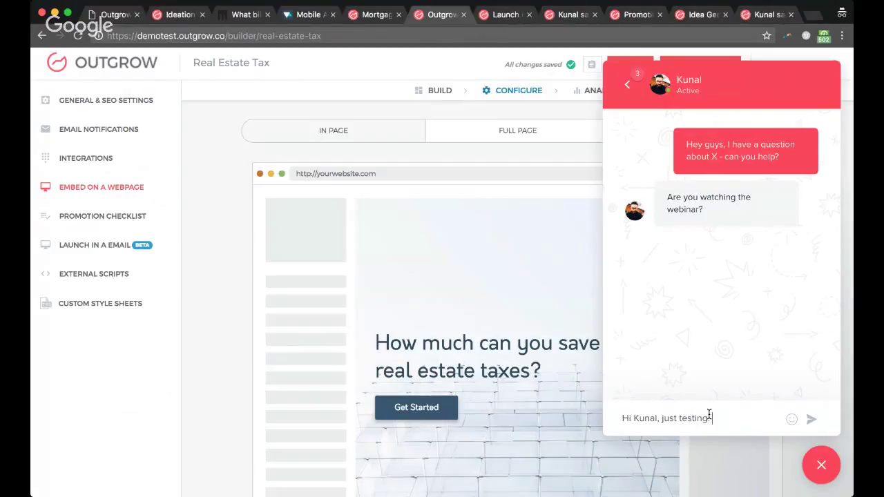
text(. Doin)
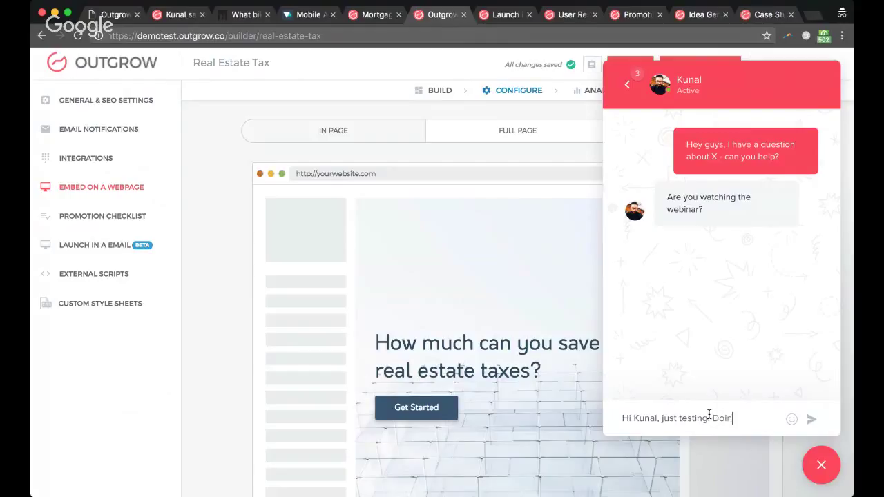
text(g the webinar no)
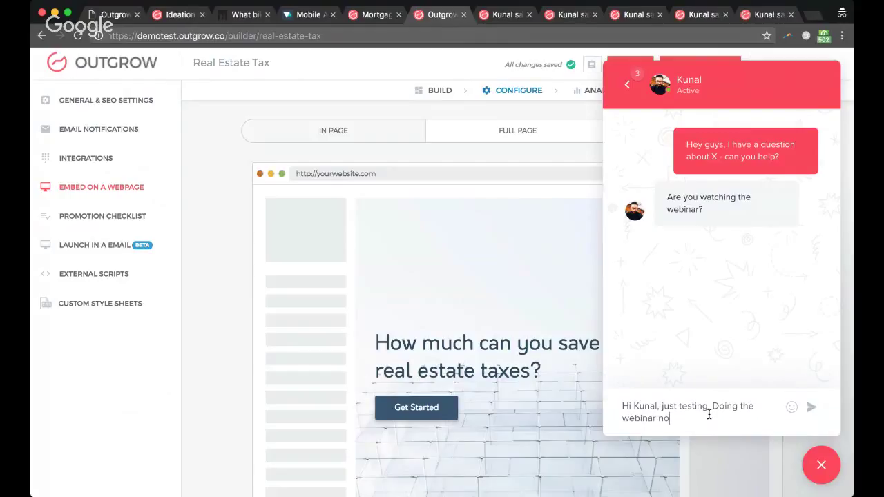
text(w :))
key(Return)
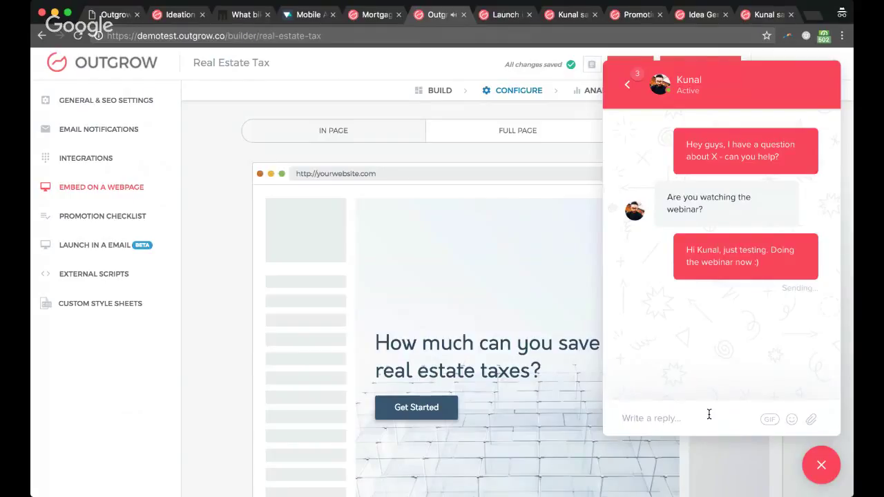
Step: Close the chat, compare full-page and popup embed previews, and copy the in-page webpage embed code
click(820, 468)
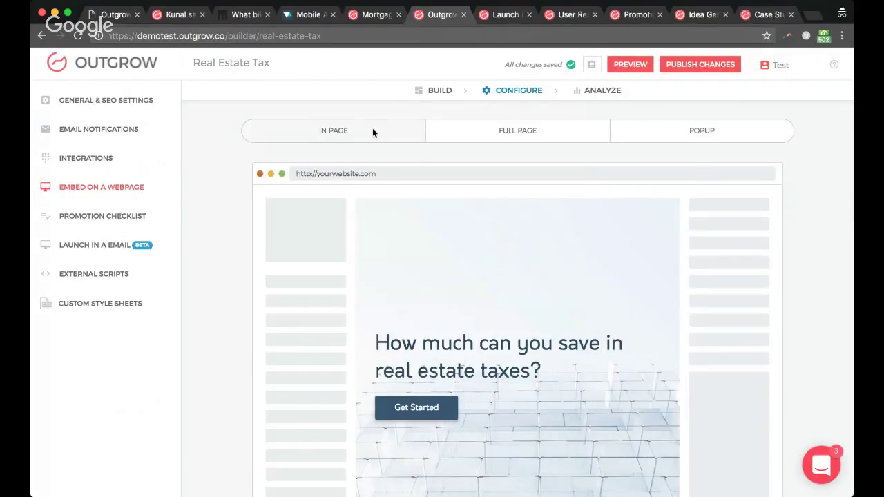
click(490, 136)
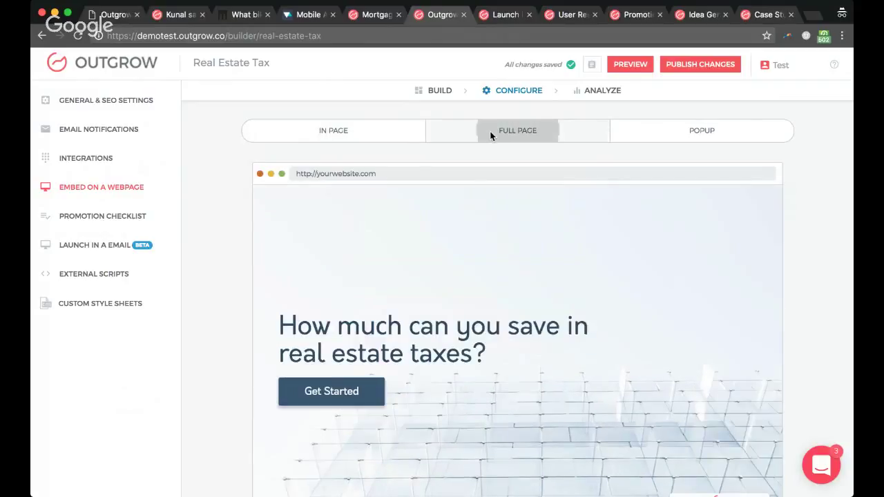
click(701, 131)
click(371, 133)
scroll(537, 253, down, 4)
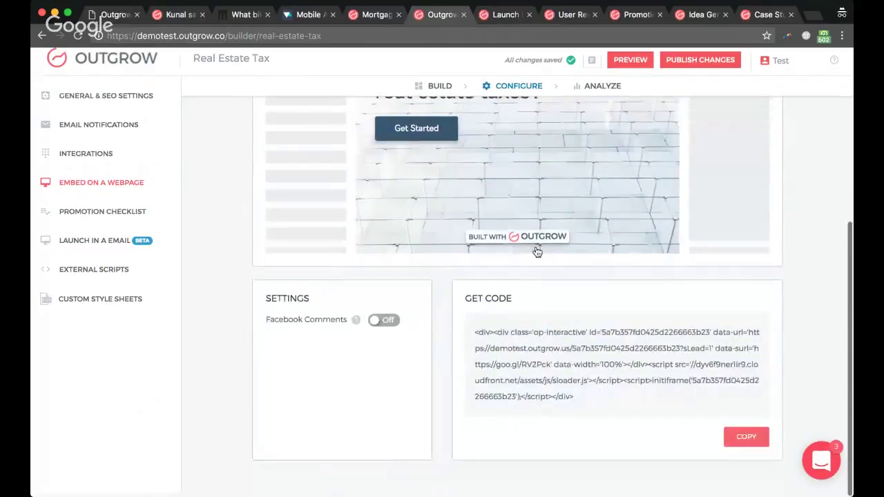
click(744, 443)
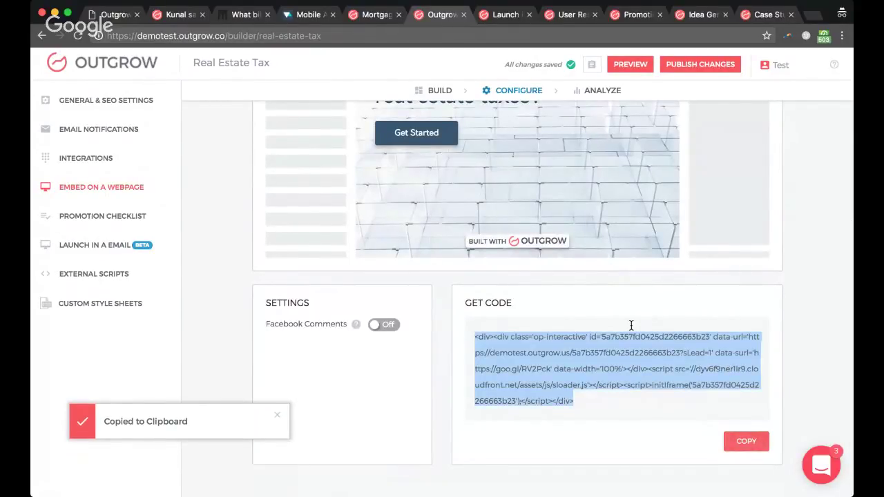
scroll(477, 278, up, 5)
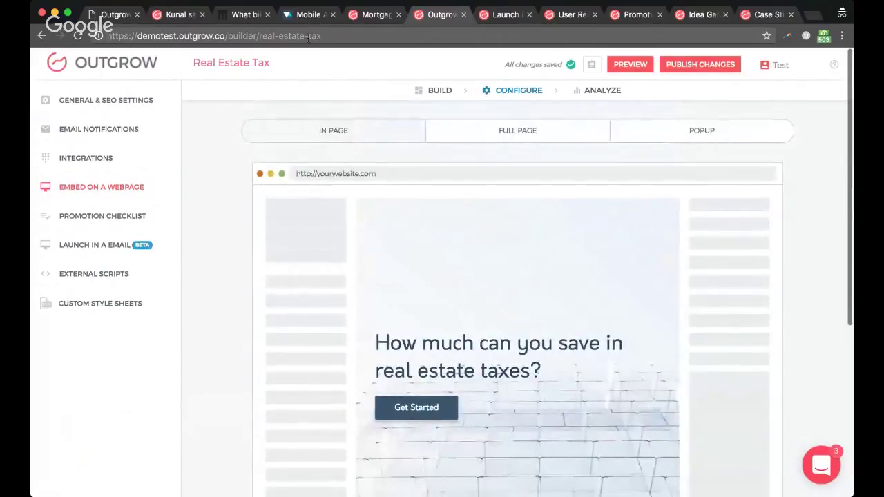
Step: Look over the live Brooklyn Bicycle 'What bike' quiz in its browser tab
click(235, 16)
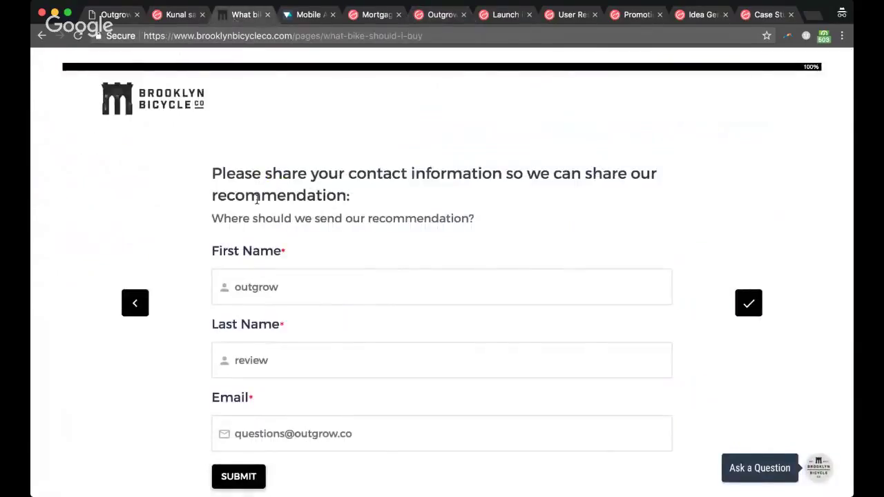
scroll(256, 198, down, 10)
scroll(283, 183, up, 15)
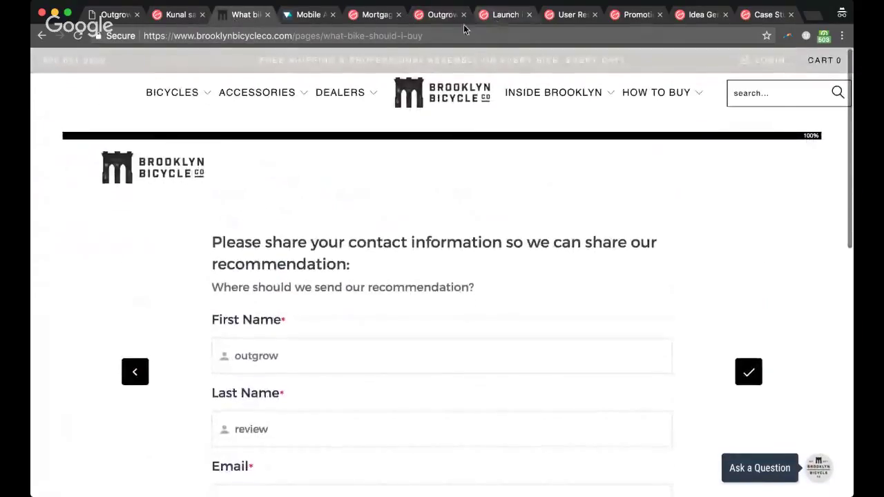
Step: Return to the Real Estate Tax builder's Build view, then go to the Outgrow dashboard
click(446, 15)
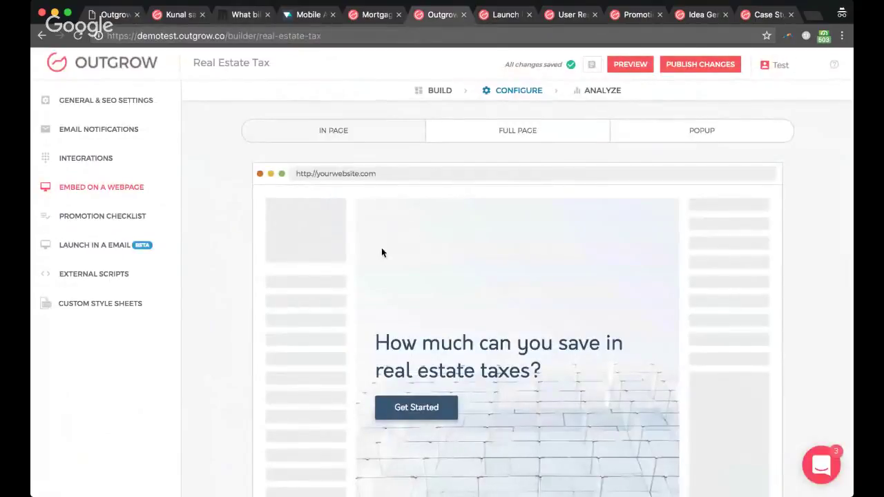
click(437, 90)
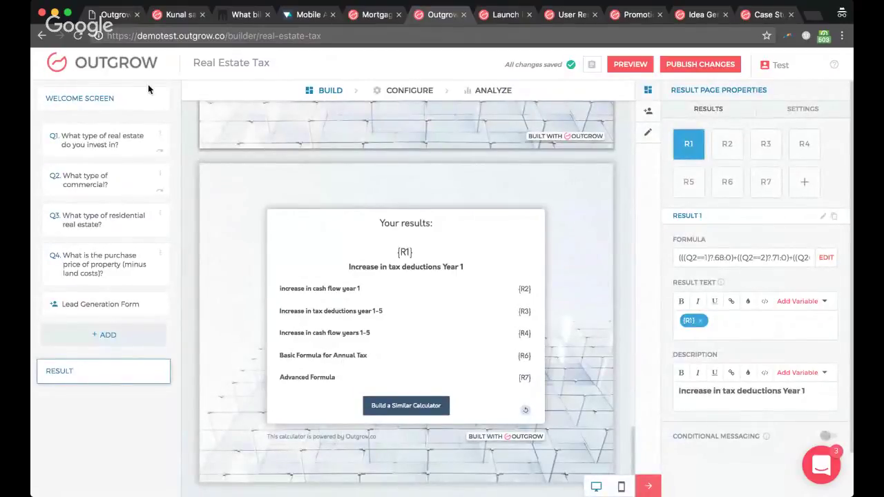
click(135, 72)
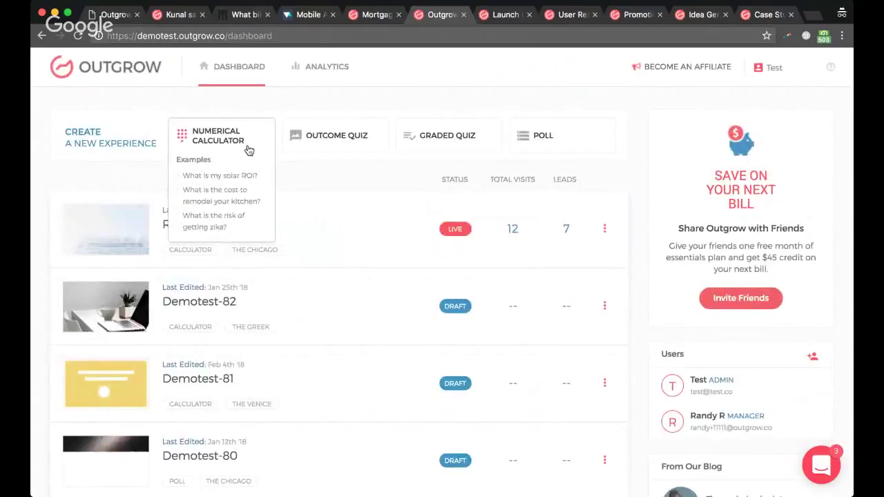
Step: Start a Numerical Calculator and browse Start From Scratch layouts like The Chicago, The Londoner and The Tokyo
click(247, 147)
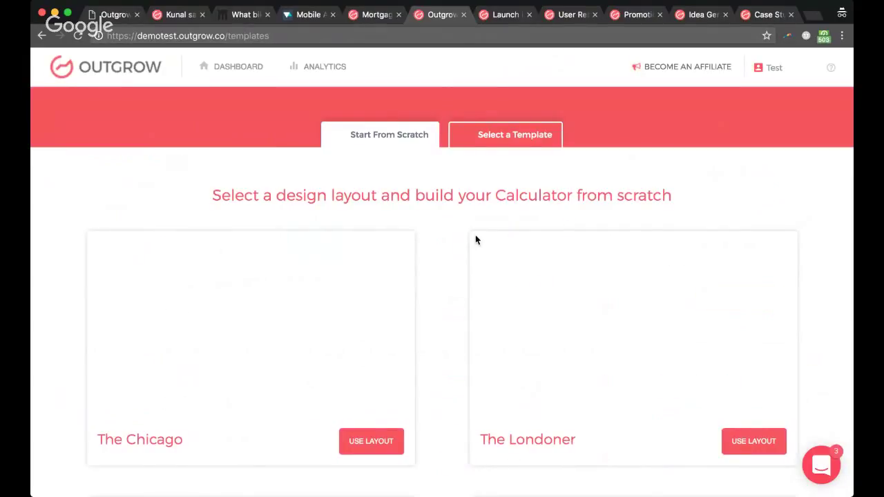
scroll(425, 350, down, 2)
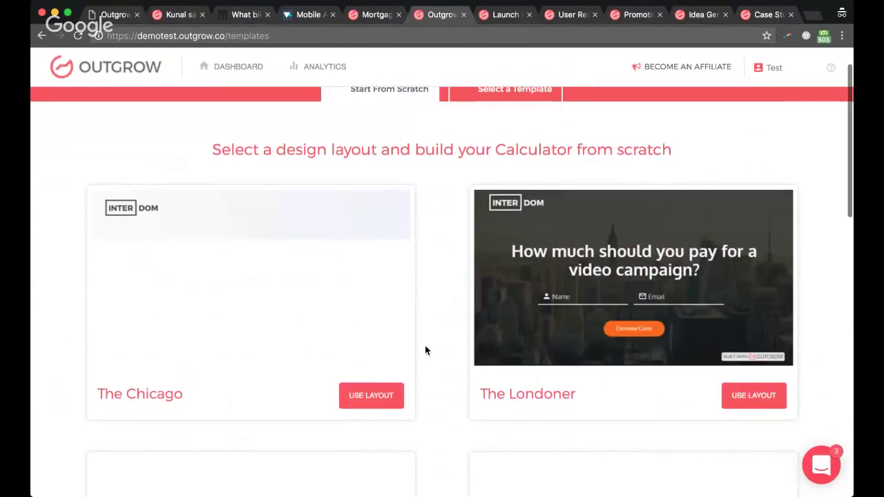
scroll(598, 259, down, 2)
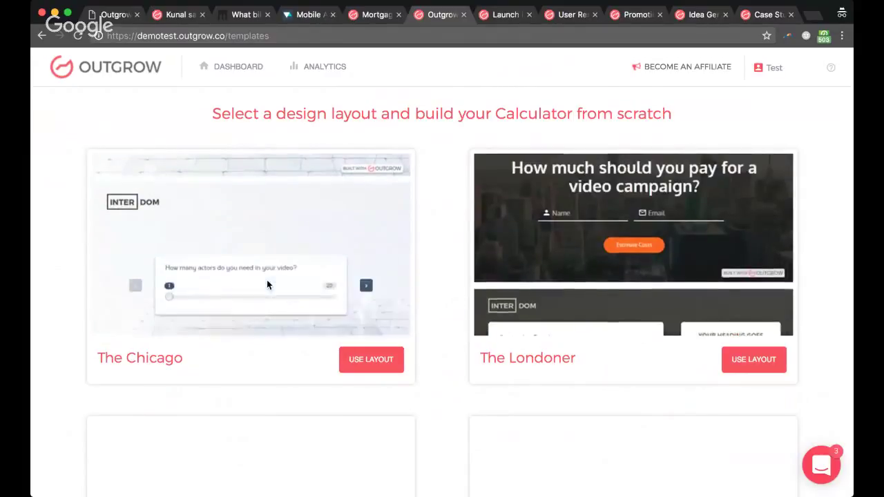
scroll(424, 240, down, 5)
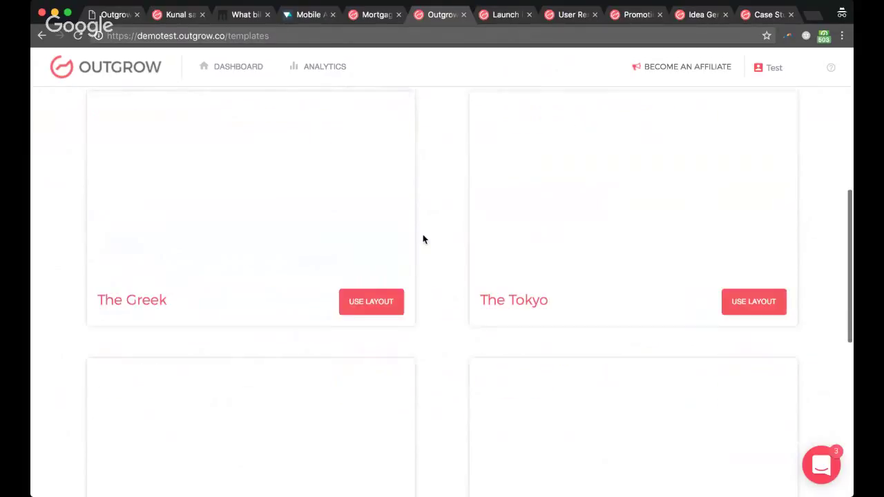
scroll(438, 232, up, 2)
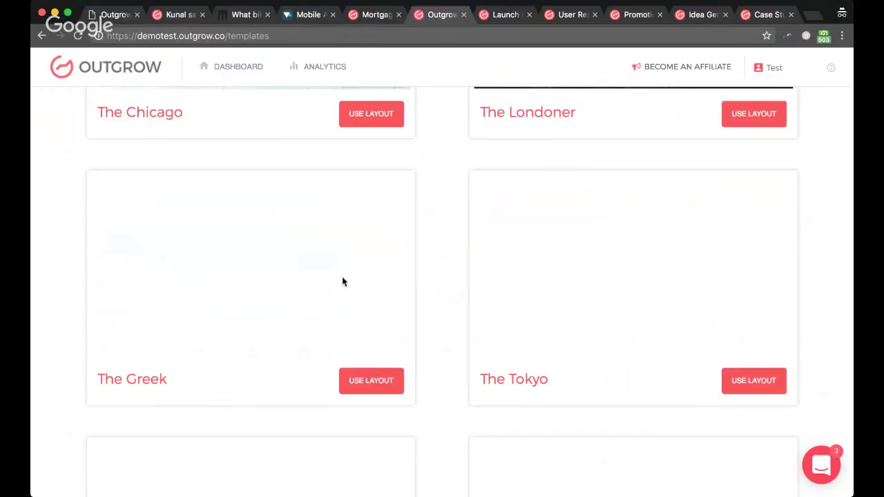
scroll(465, 289, down, 5)
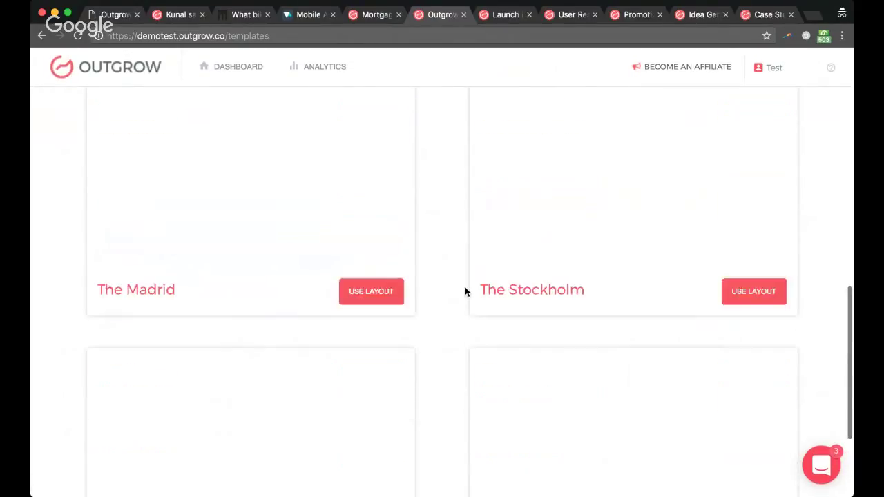
scroll(465, 289, up, 10)
scroll(450, 330, down, 4)
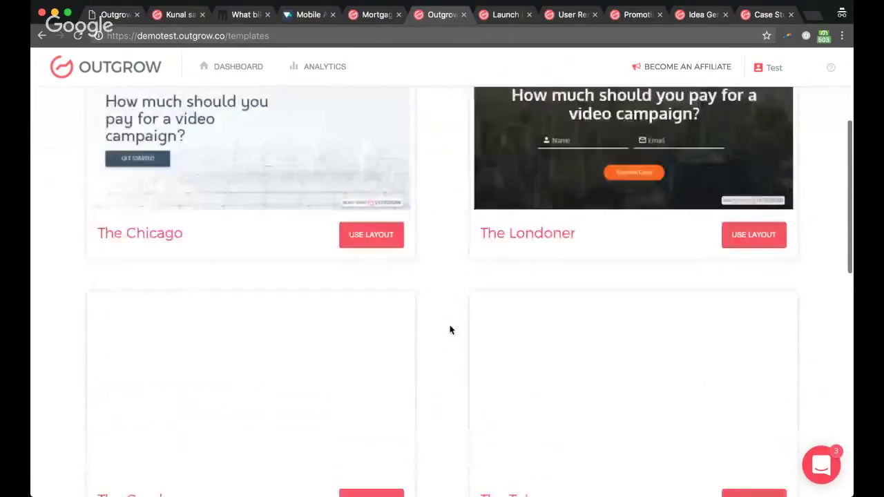
scroll(450, 330, down, 3)
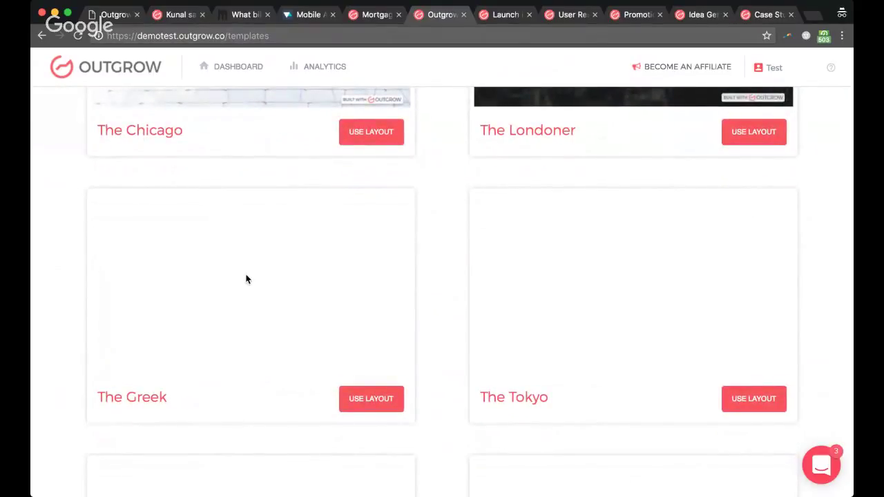
scroll(247, 279, down, 2)
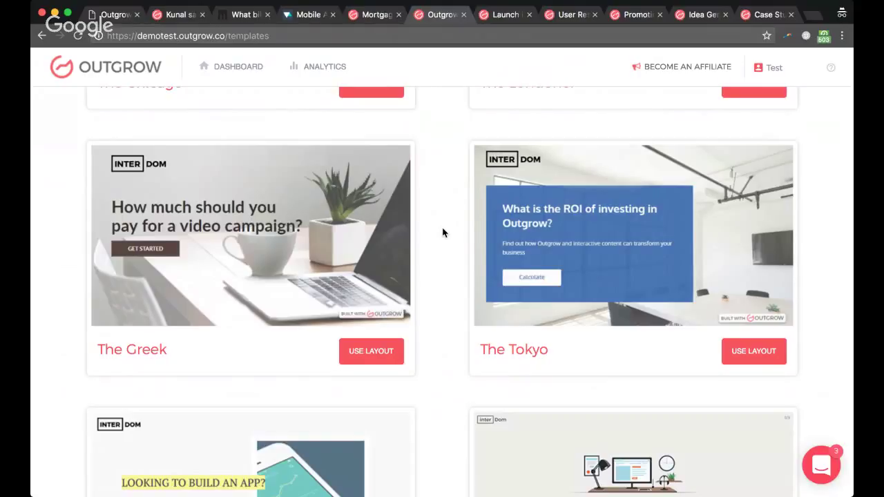
mouse_move(373, 240)
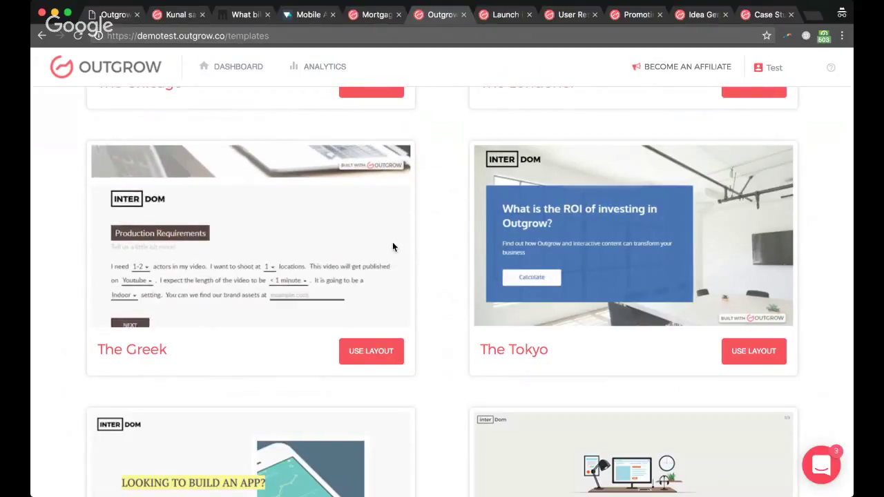
scroll(458, 238, down, 1)
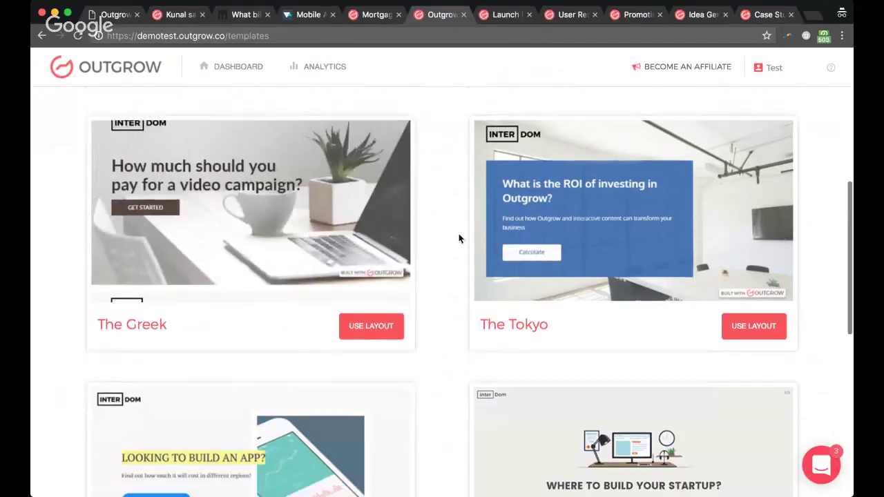
scroll(459, 238, down, 3)
scroll(465, 267, down, 3)
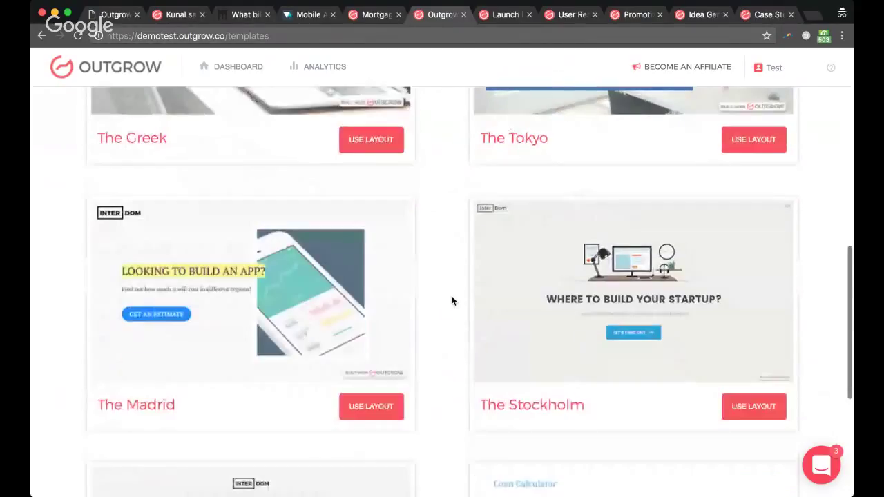
mouse_move(391, 296)
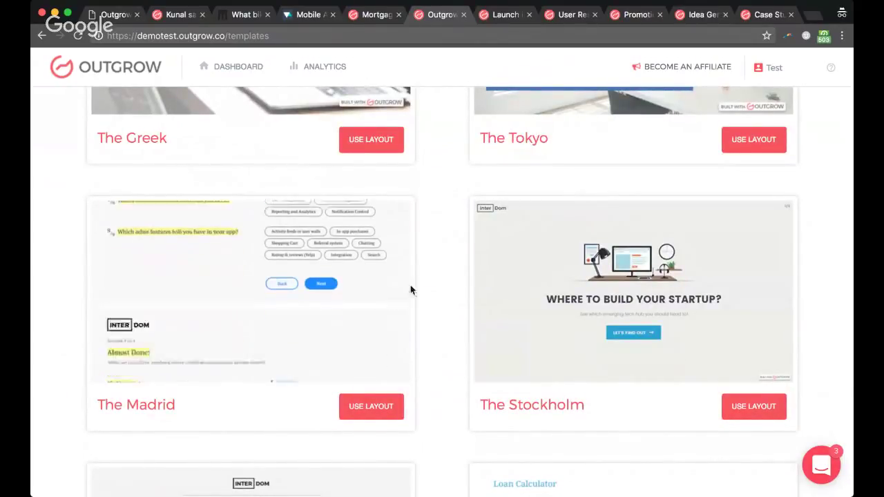
scroll(440, 300, down, 2)
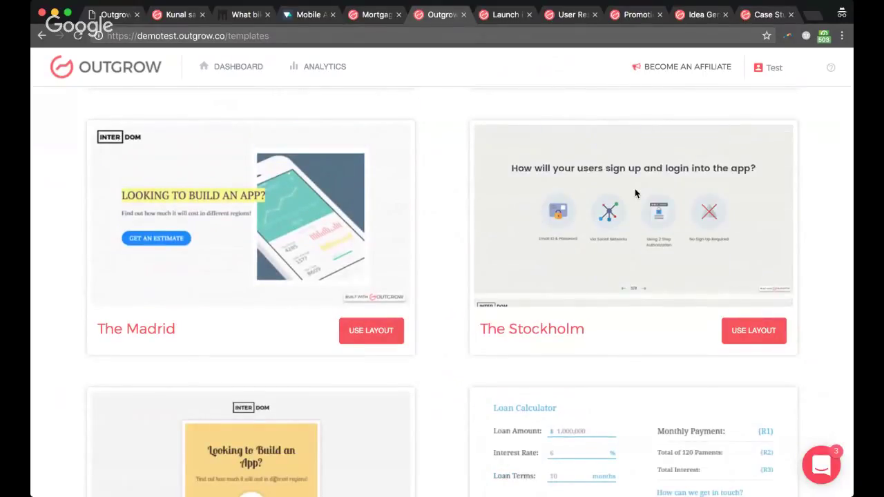
scroll(415, 273, down, 5)
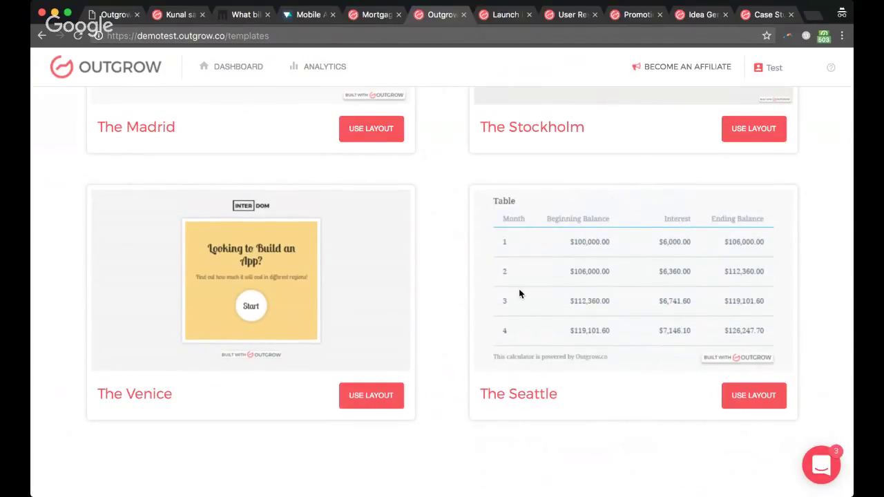
scroll(446, 257, up, 15)
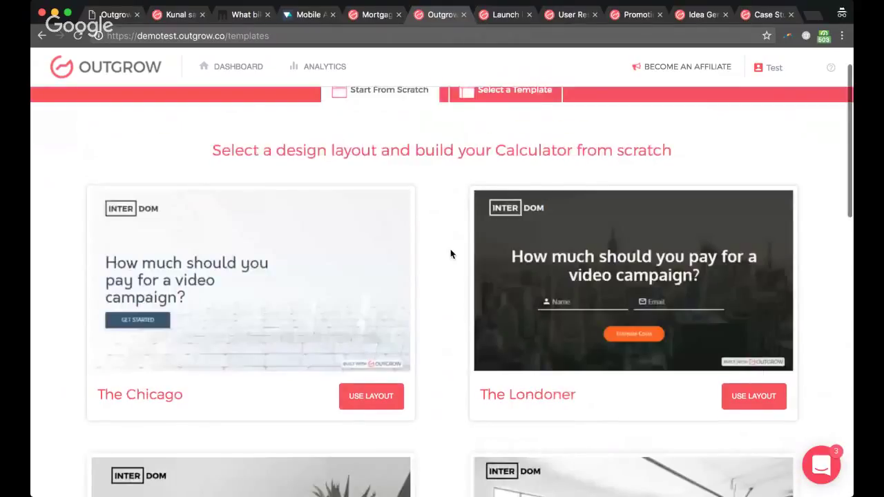
scroll(450, 254, up, 2)
Step: Switch to ready-made templates and preview the Auto Lease Calculator
click(517, 140)
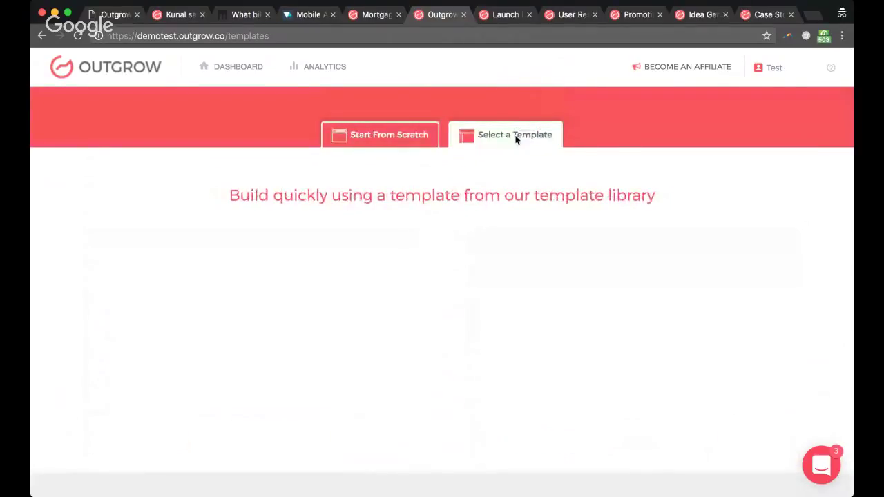
scroll(367, 237, down, 2)
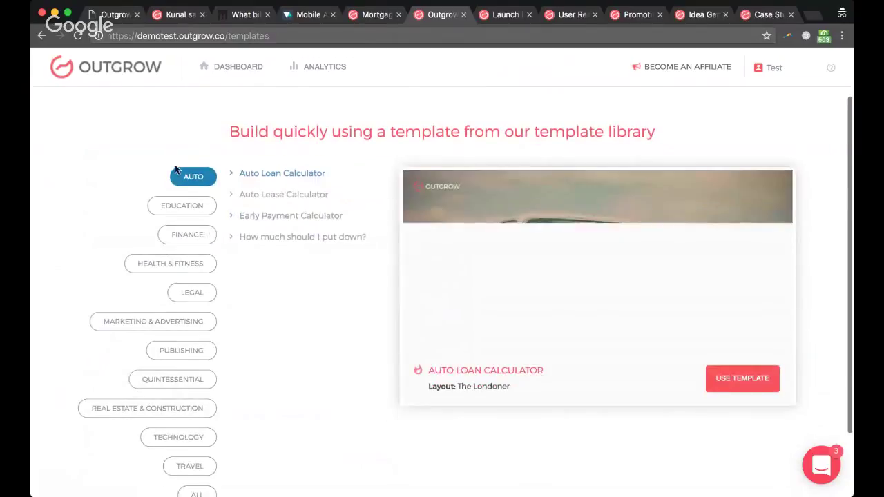
click(273, 194)
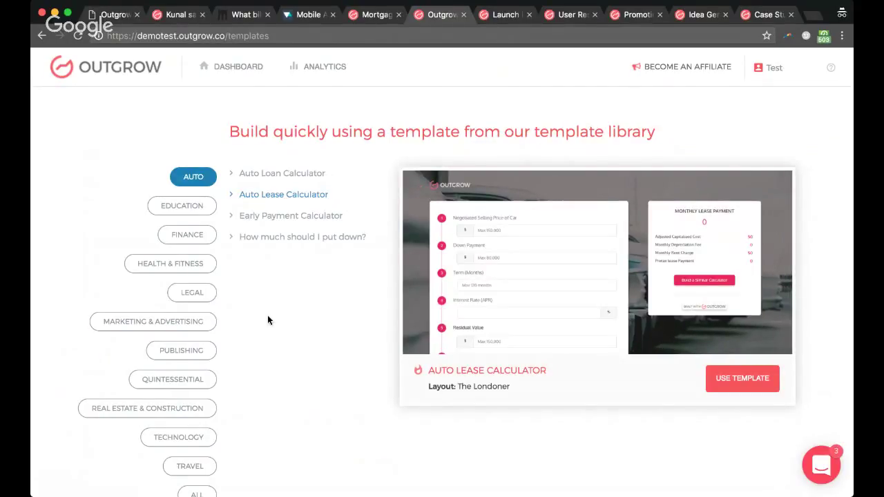
scroll(268, 315, down, 2)
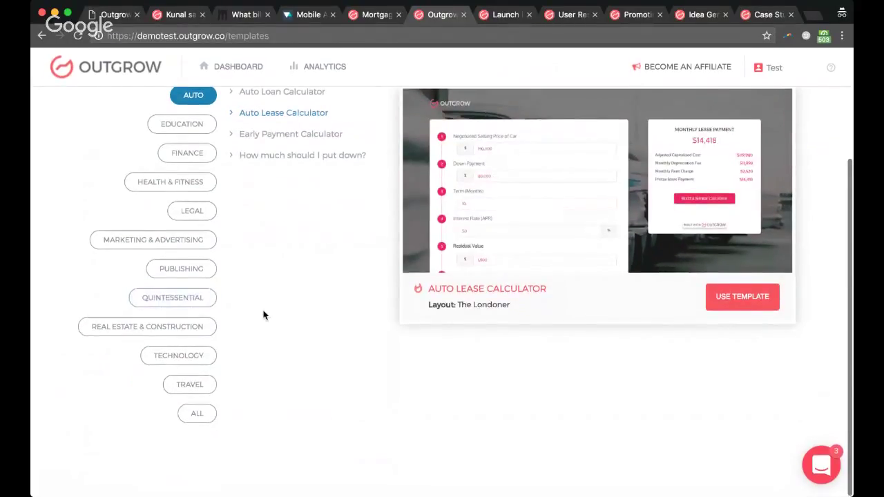
scroll(263, 312, up, 3)
Step: Preview the Early Payment Calculator template, then go back to the dashboard
click(280, 269)
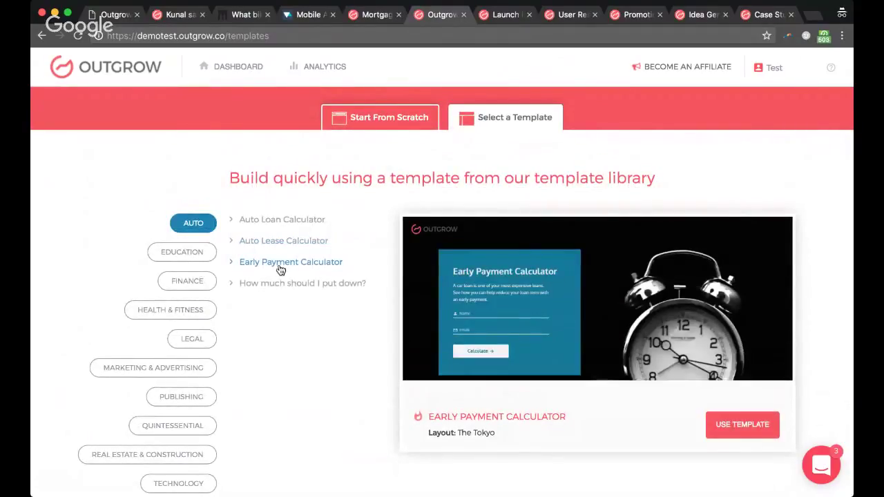
scroll(333, 308, down, 1)
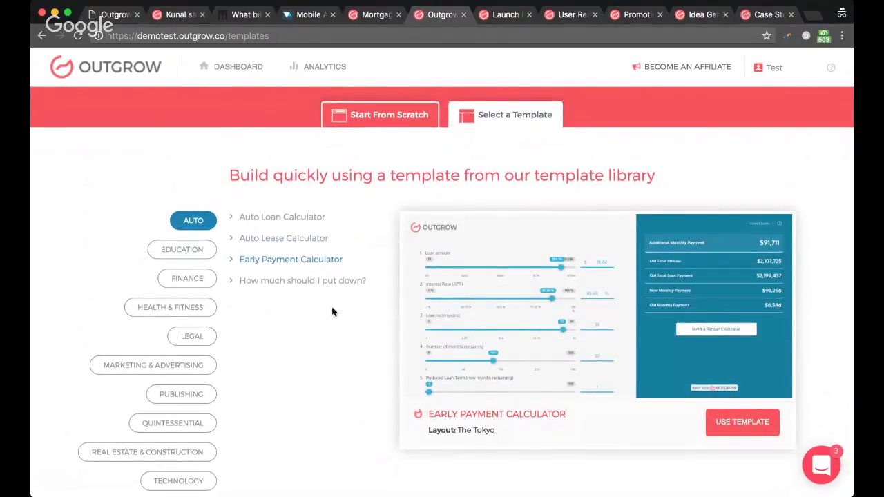
scroll(245, 293, up, 1)
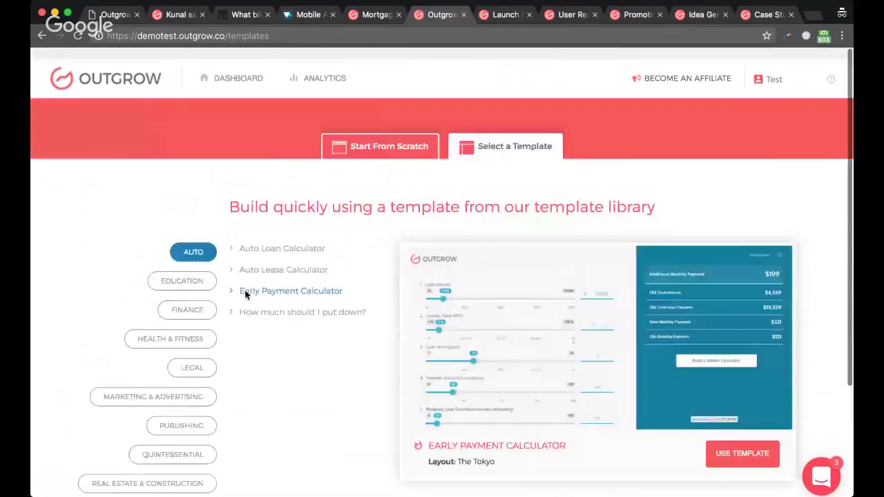
scroll(245, 293, down, 1)
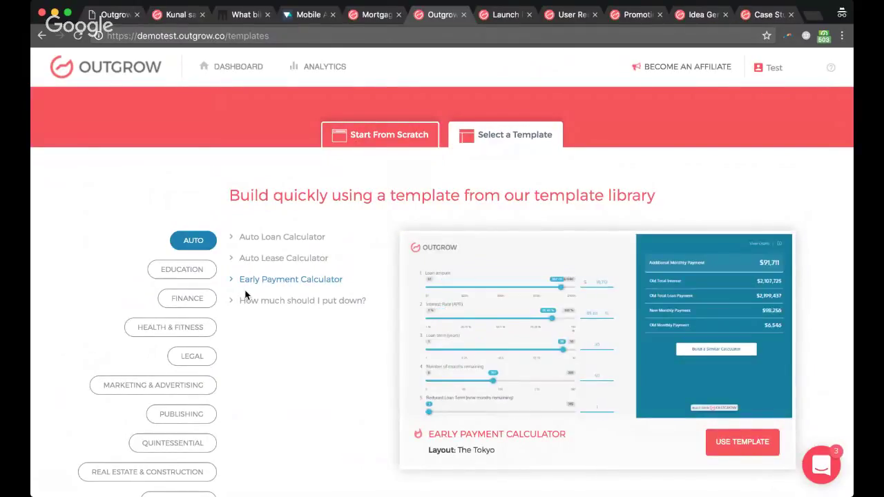
click(217, 71)
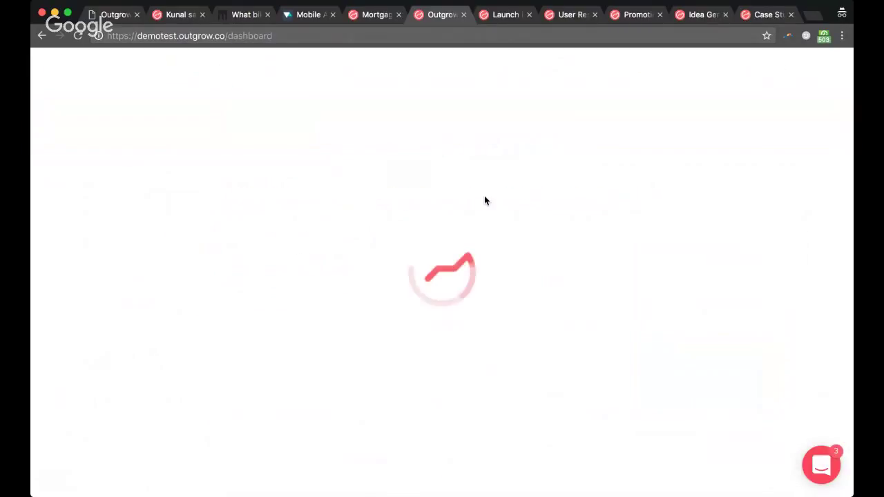
Step: Glance at the webinar PDF and Launch in an Email article, ending on the Promotion Checklist article
click(100, 18)
click(430, 19)
click(494, 15)
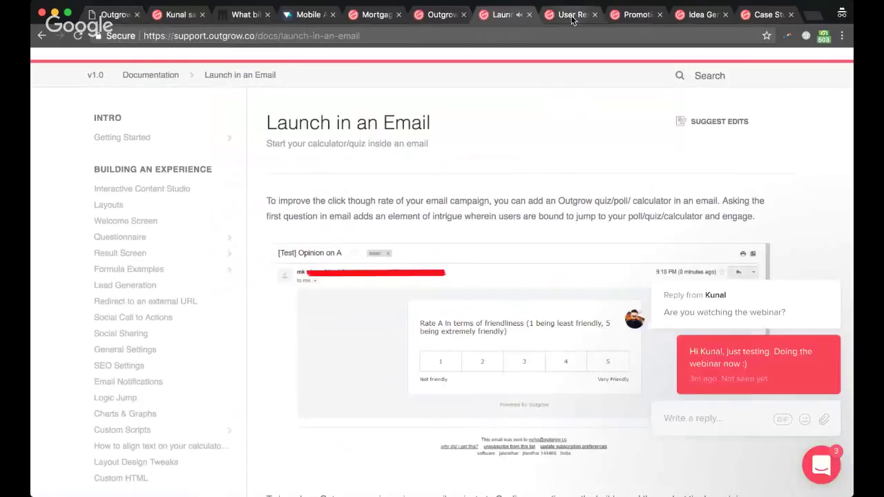
click(632, 15)
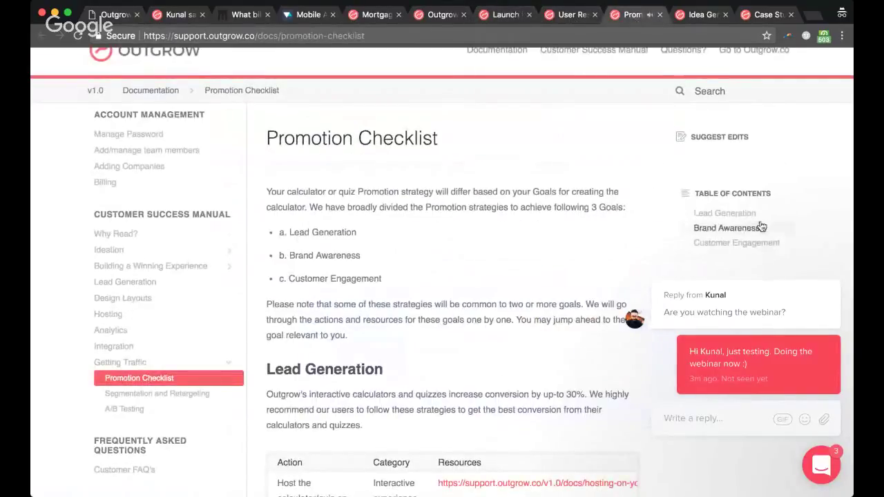
Step: Run the Idea Generator for Financial Services / Mortgage and Loans, submitting a contact e-mail
click(698, 19)
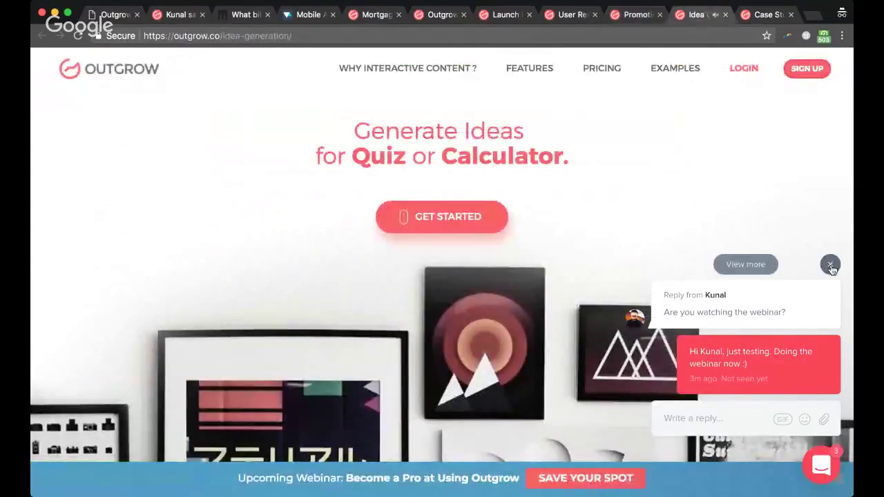
click(819, 444)
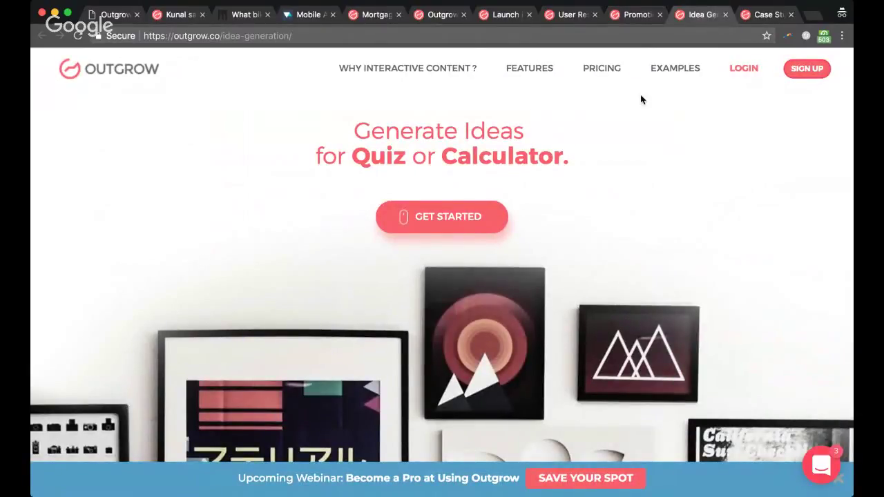
click(446, 218)
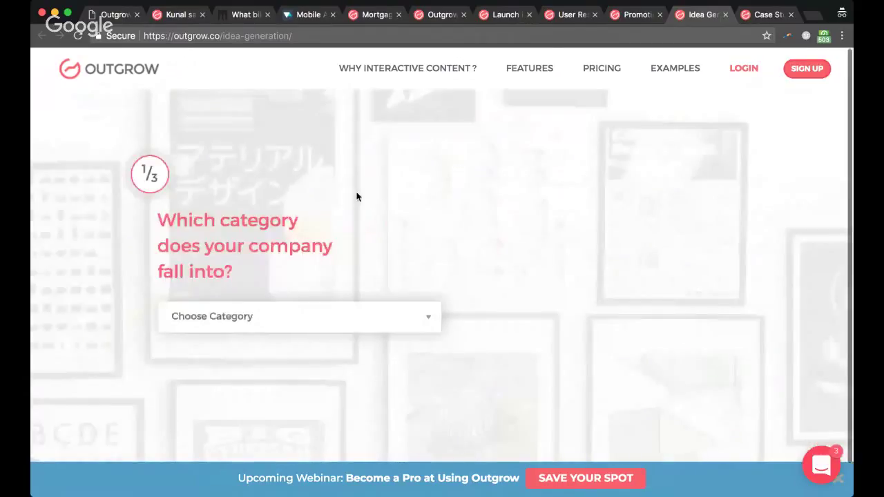
click(287, 325)
click(254, 385)
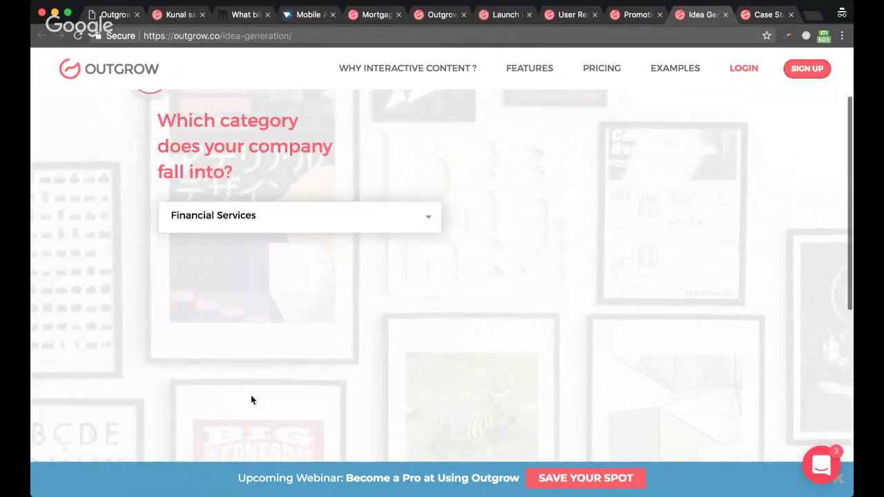
click(306, 273)
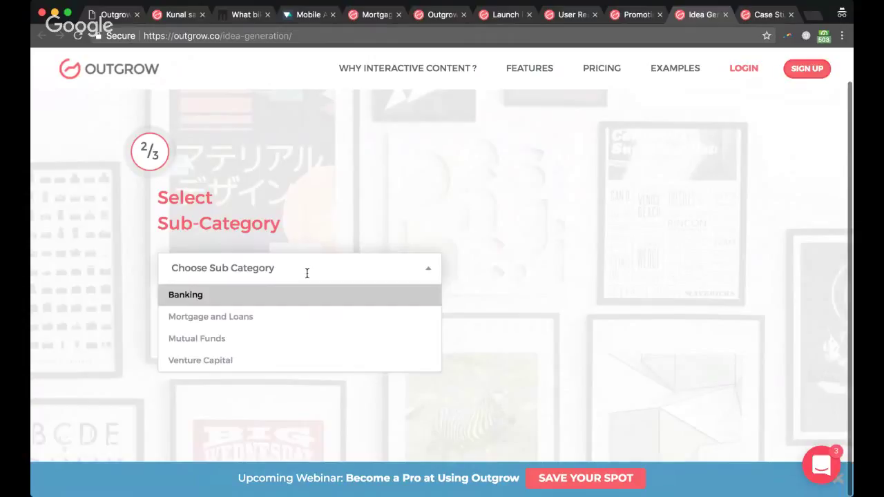
click(290, 315)
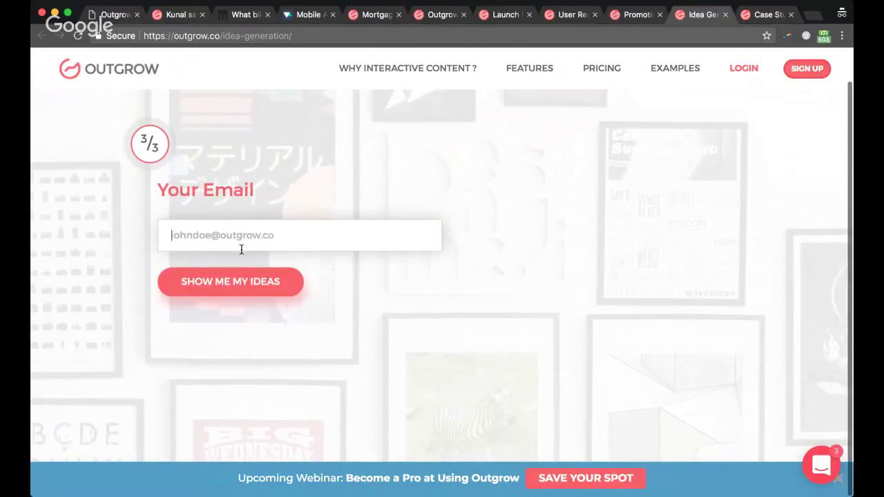
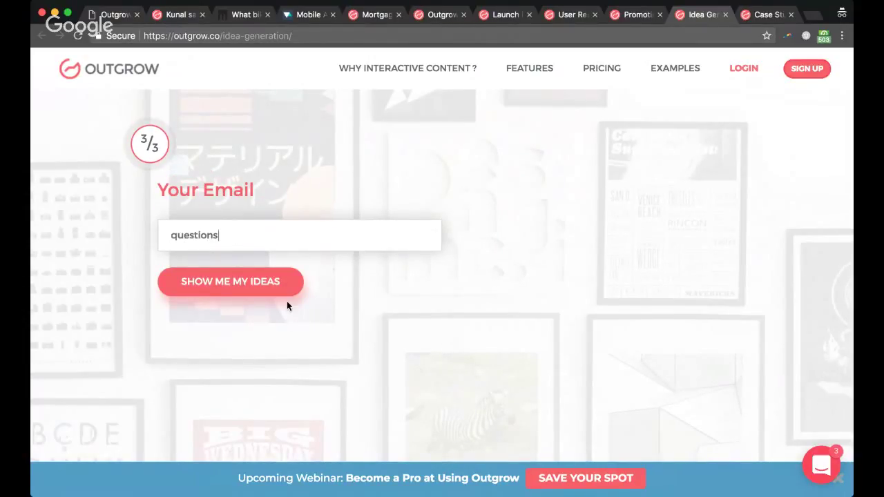
key(Return)
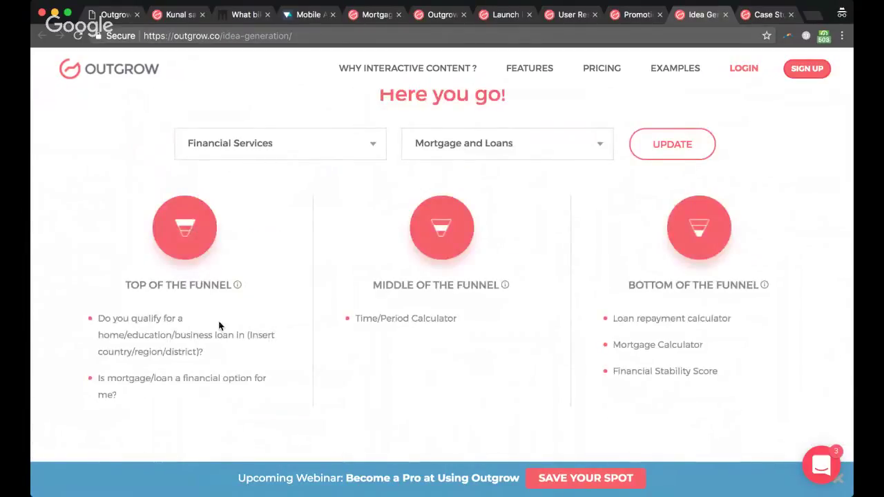
Step: Switch the ideas through Venture Capital to Insurance / Life Insurance, then load outgrow.co
click(523, 135)
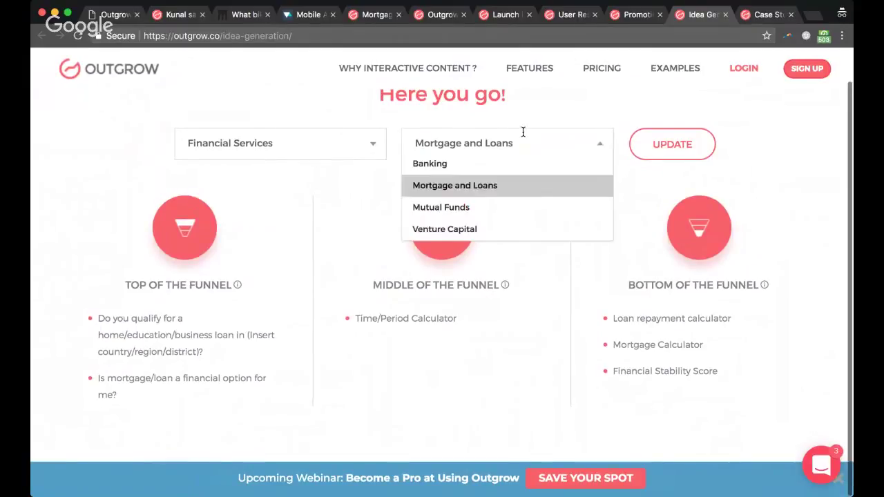
click(491, 230)
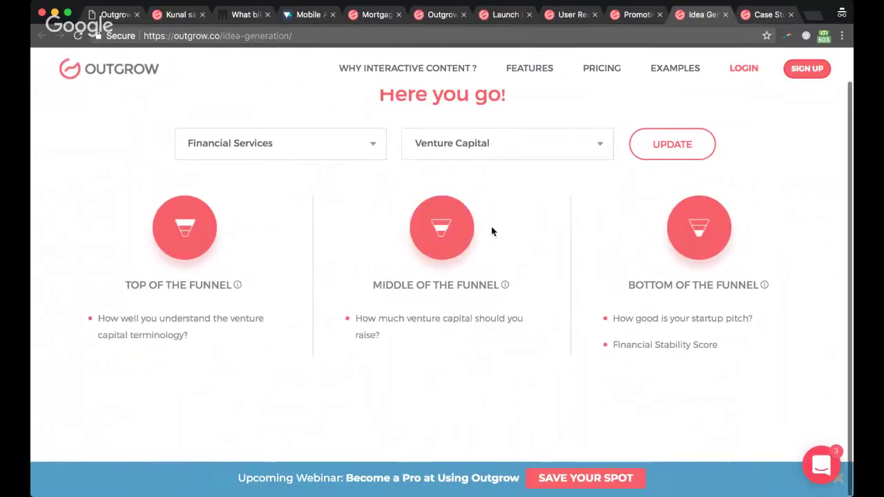
click(314, 160)
click(288, 229)
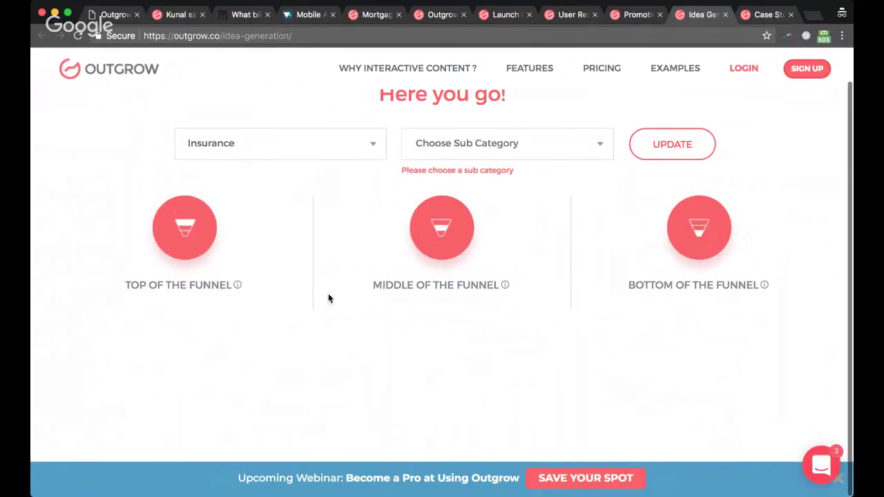
click(333, 145)
click(453, 140)
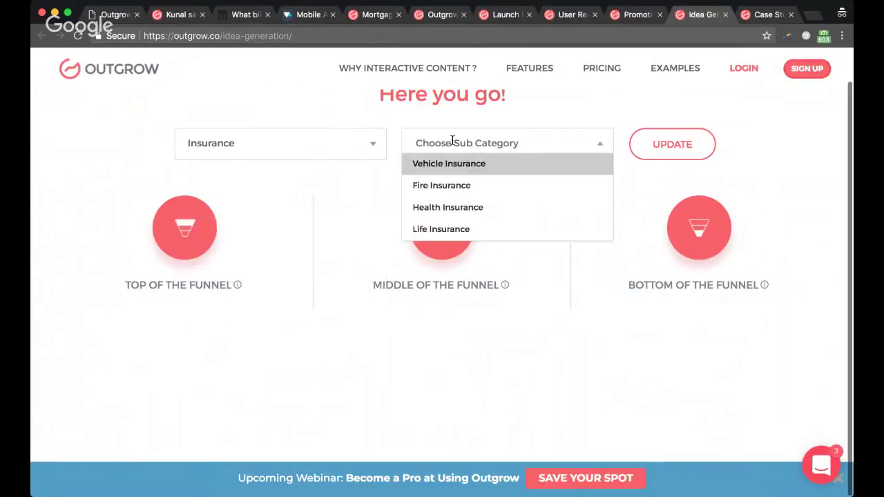
click(488, 228)
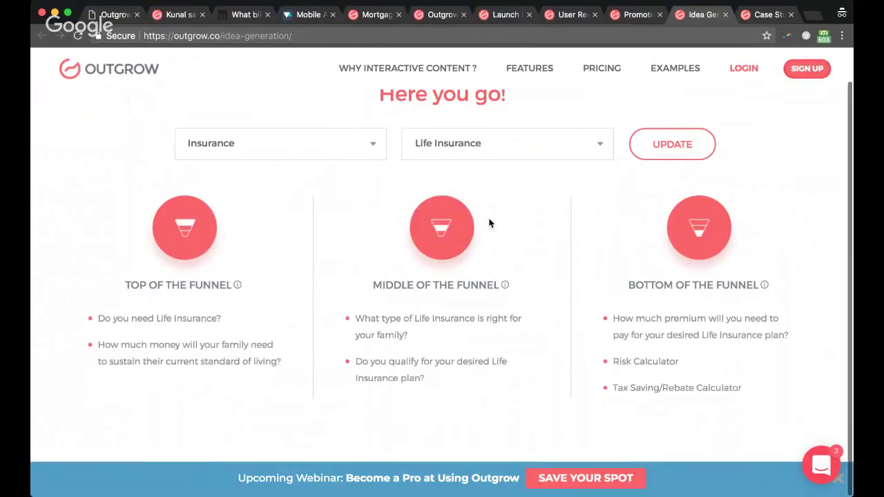
click(187, 36)
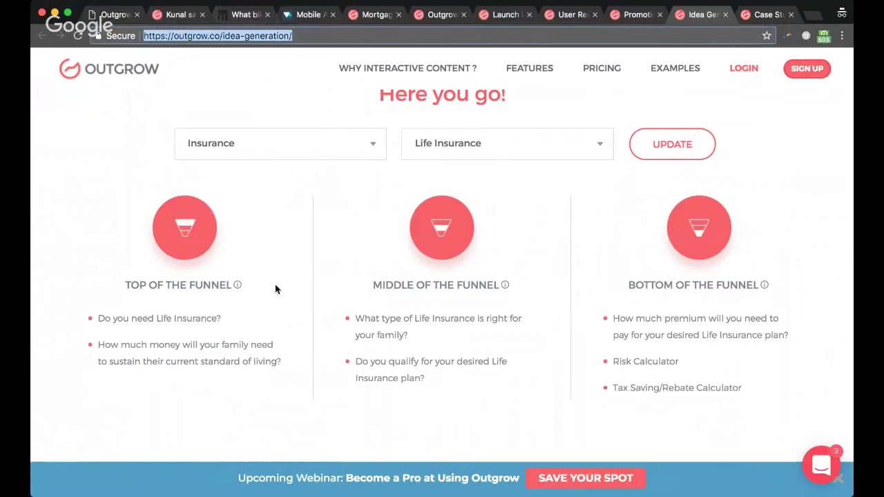
key(Return)
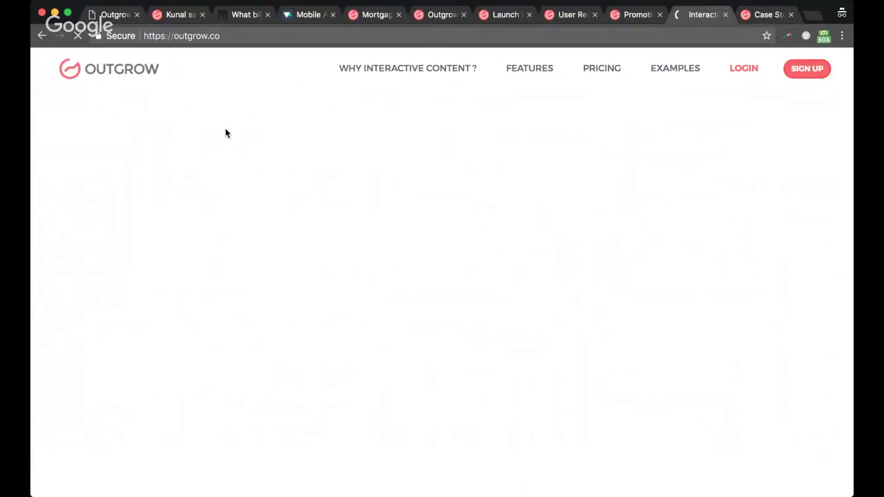
scroll(297, 190, down, 20)
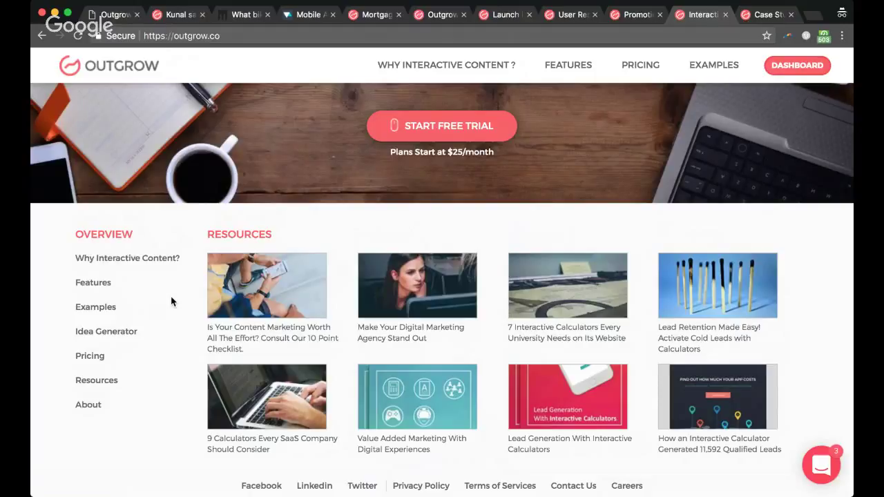
Step: Read through the Ideation Strategies article's Awareness-to-Engagement funnel sections, briefly selecting the word 'ROI'
click(161, 16)
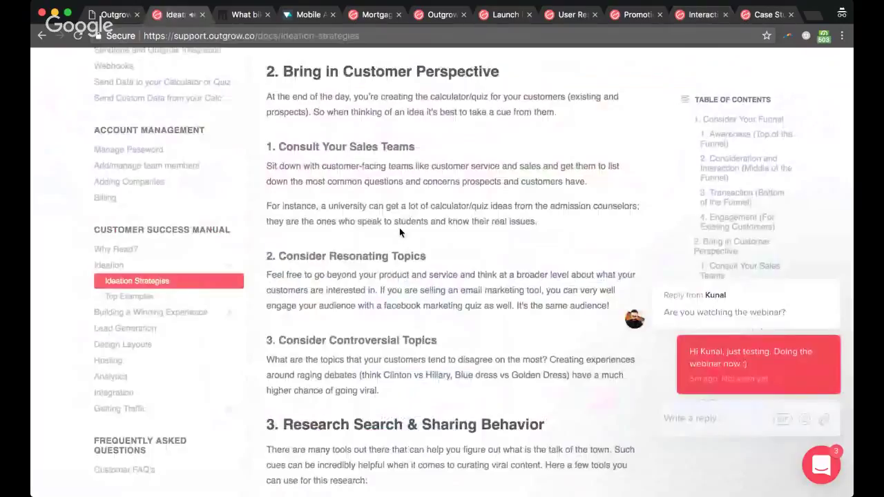
scroll(399, 228, up, 5)
scroll(400, 230, up, 7)
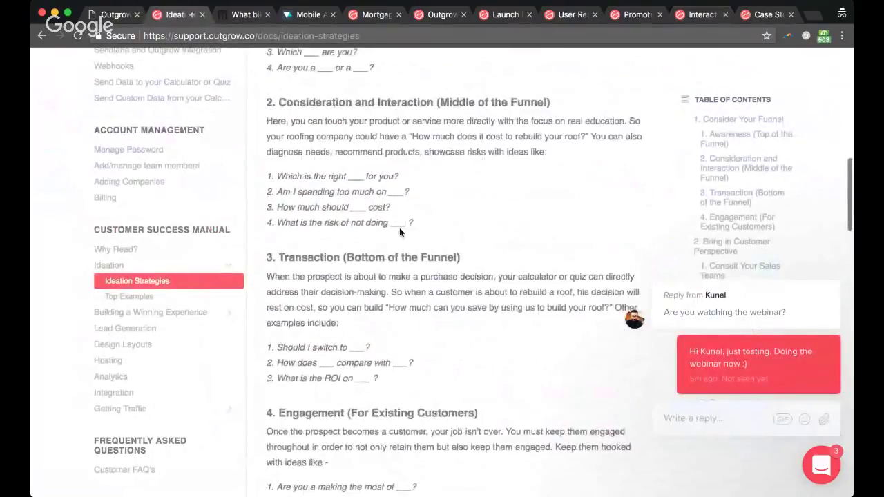
scroll(399, 228, down, 1)
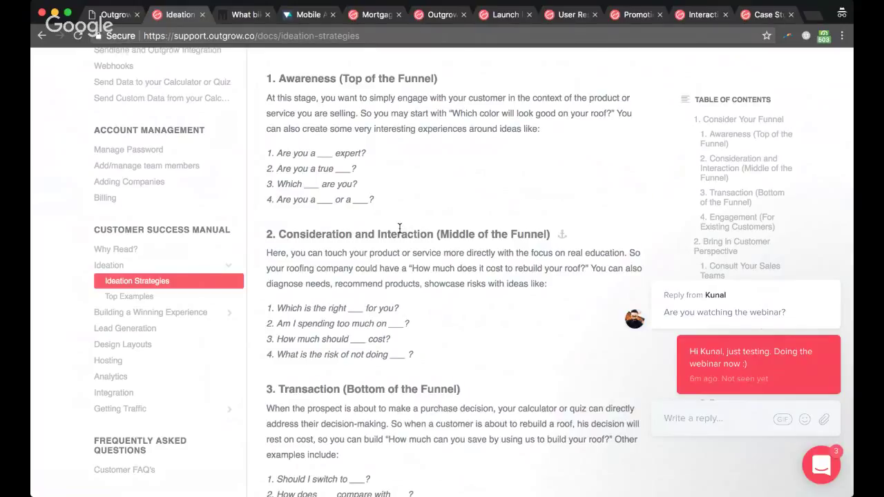
scroll(400, 229, down, 2)
scroll(399, 229, down, 2)
double_click(332, 413)
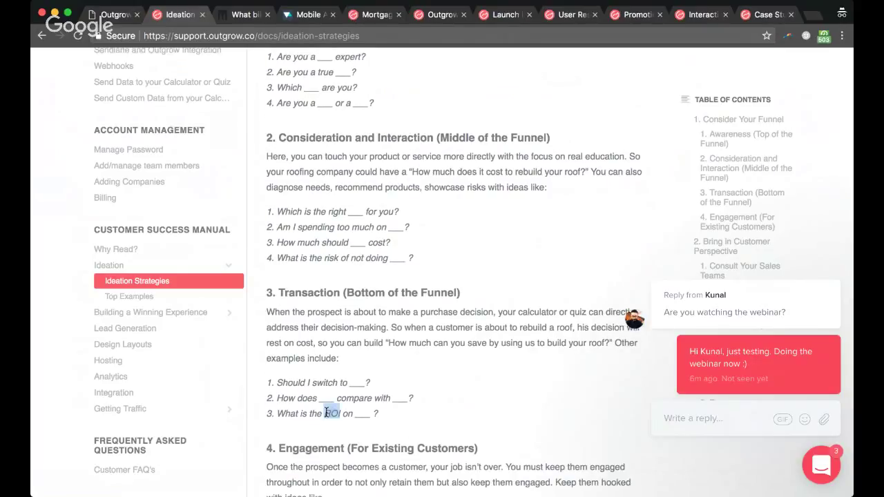
click(470, 404)
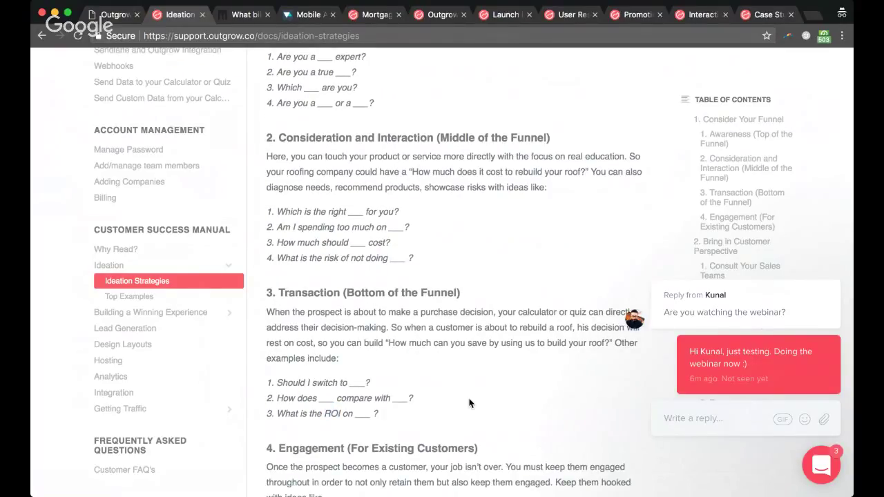